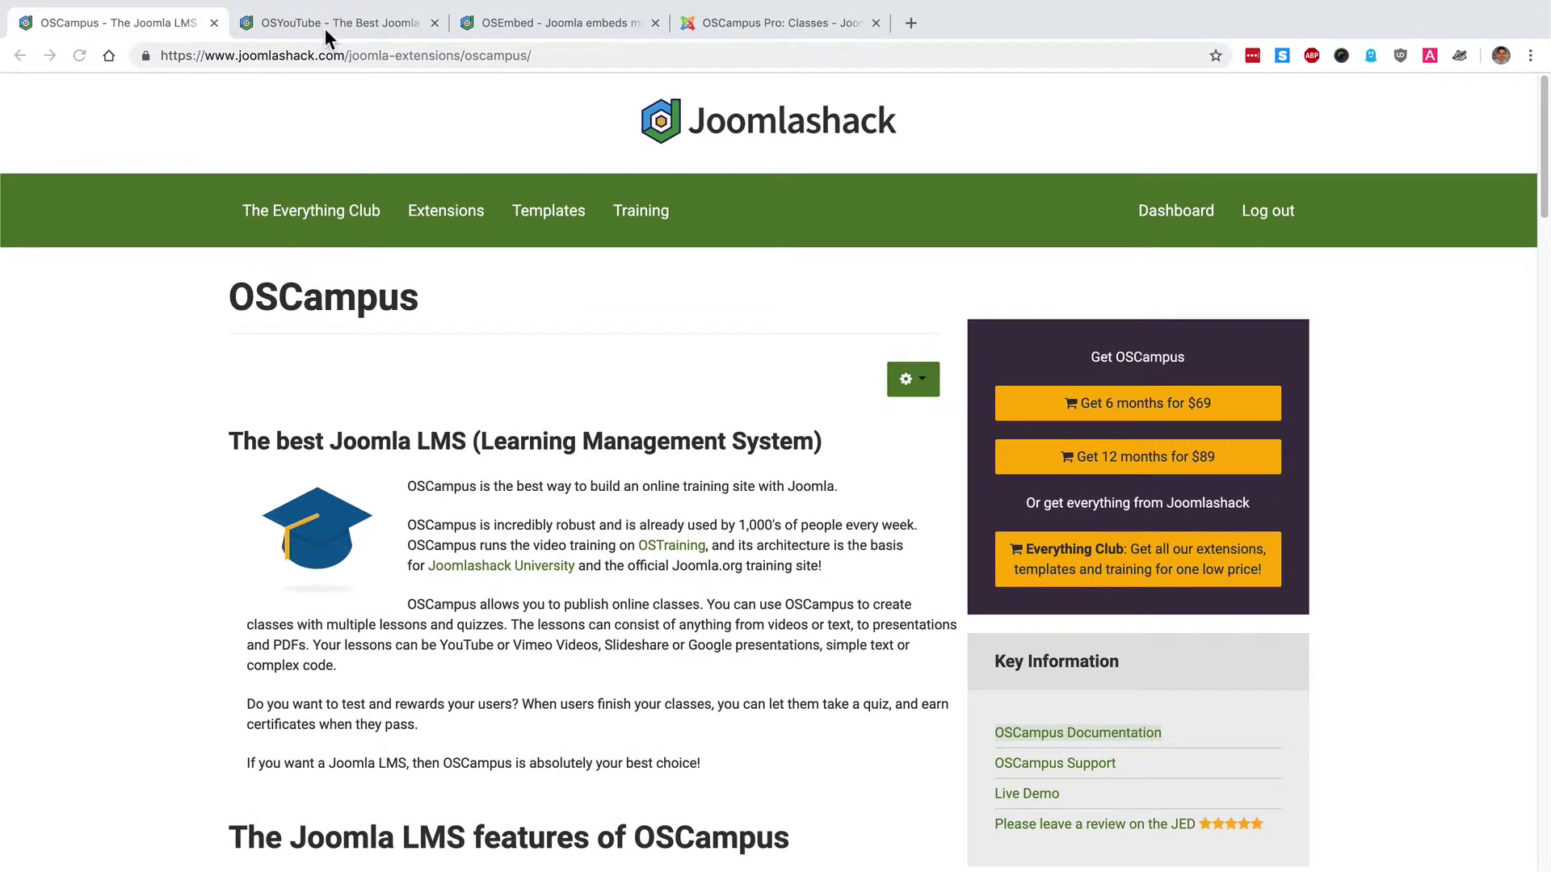
Step: Review the OSYouTube and OSEmbed product pages, then return to the OSCampus product page
{"action": "left_click", "coordinate": [326, 37]}
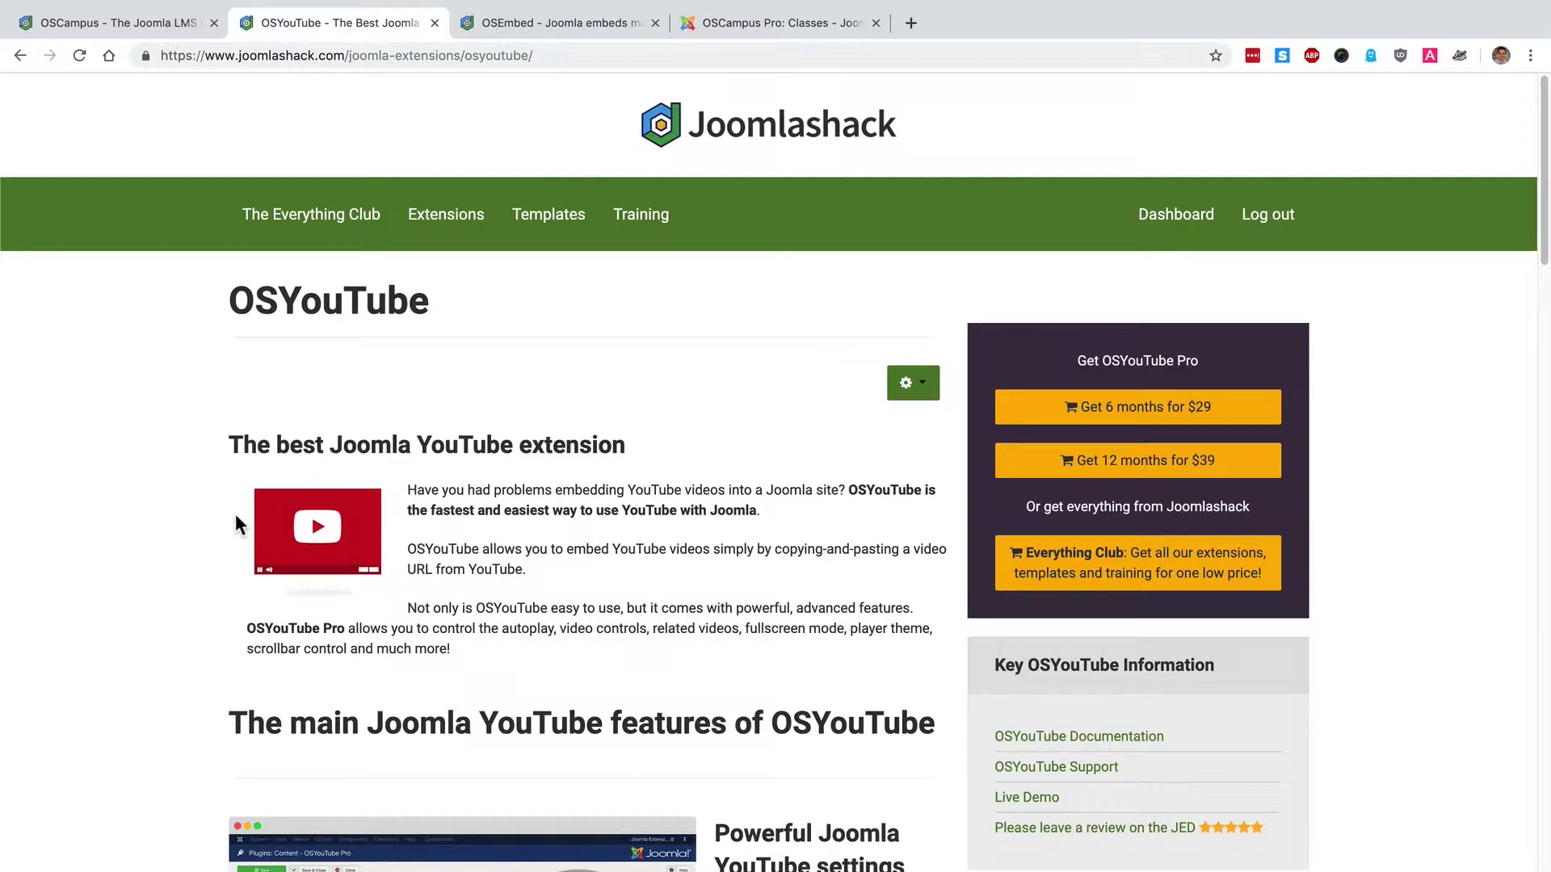
{"action": "left_click", "coordinate": [496, 25]}
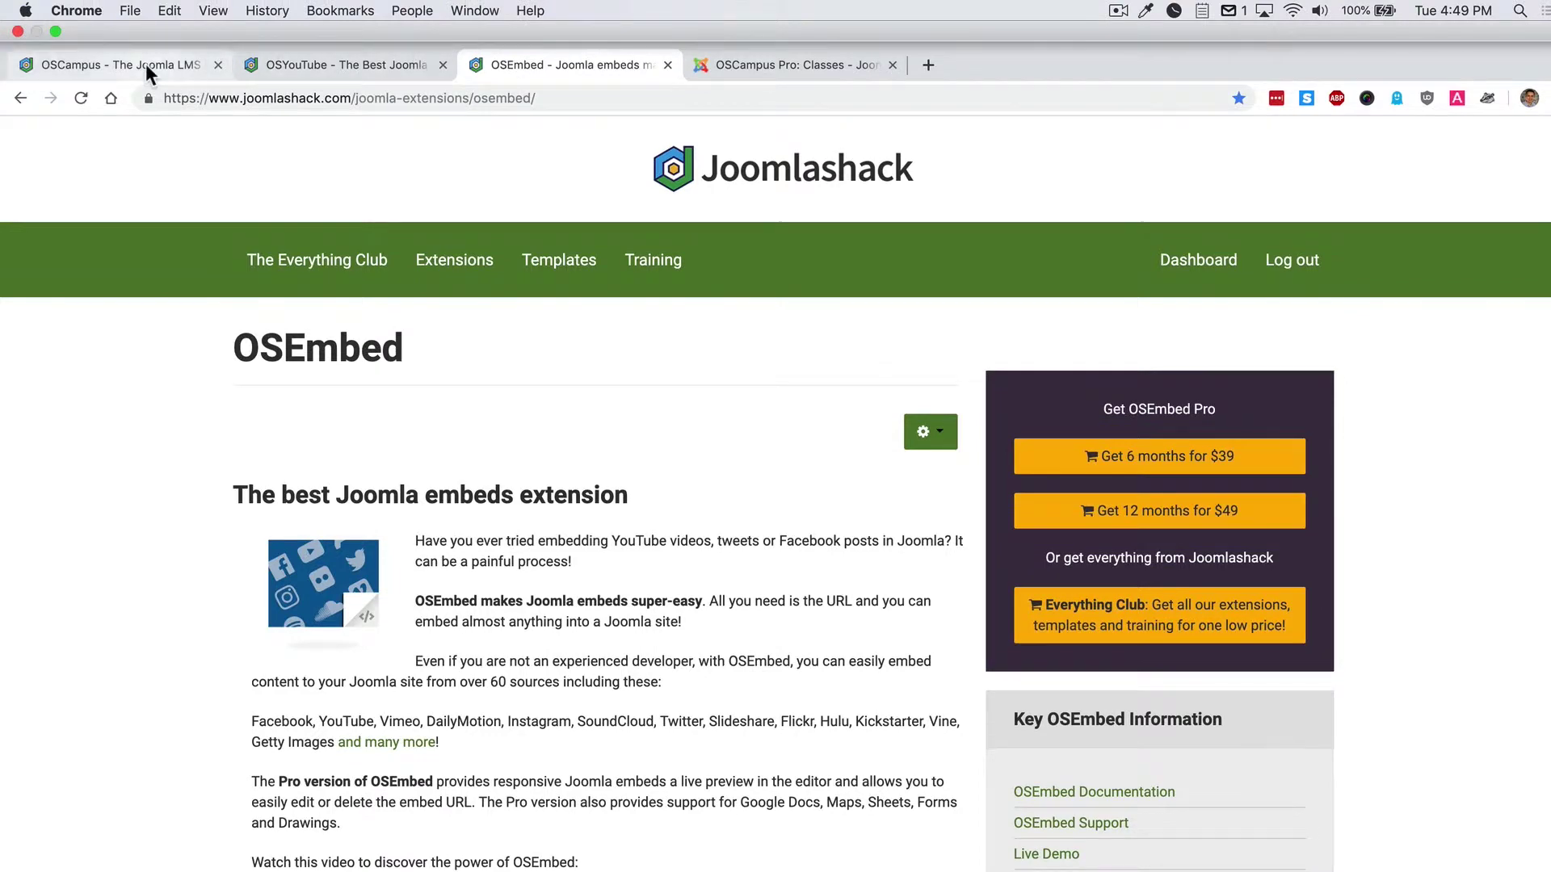
{"action": "left_click", "coordinate": [145, 65]}
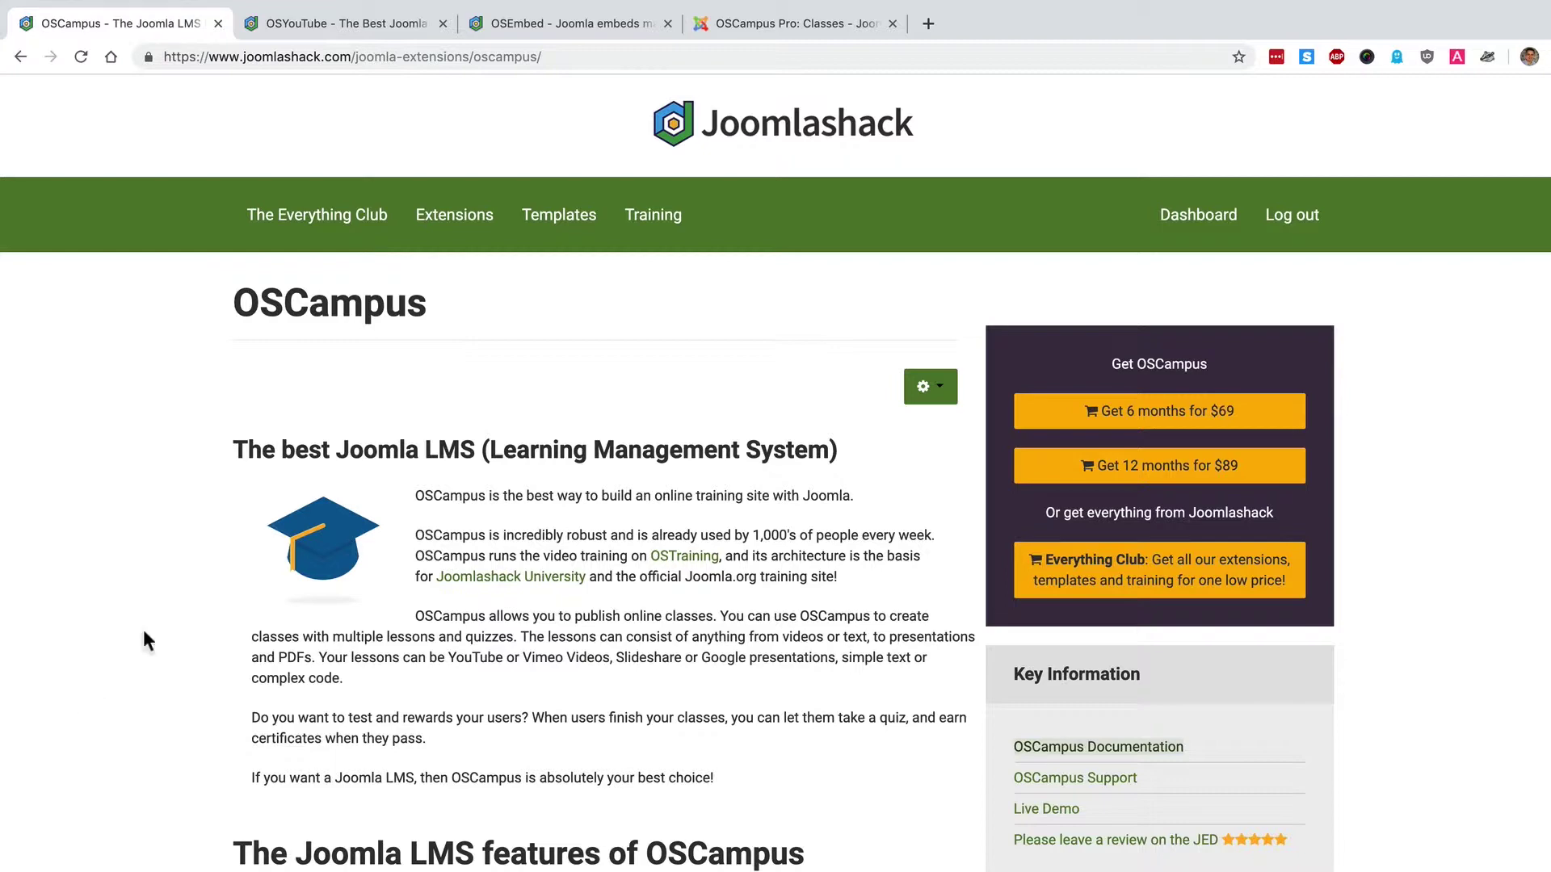
{"action": "left_click", "coordinate": [758, 26]}
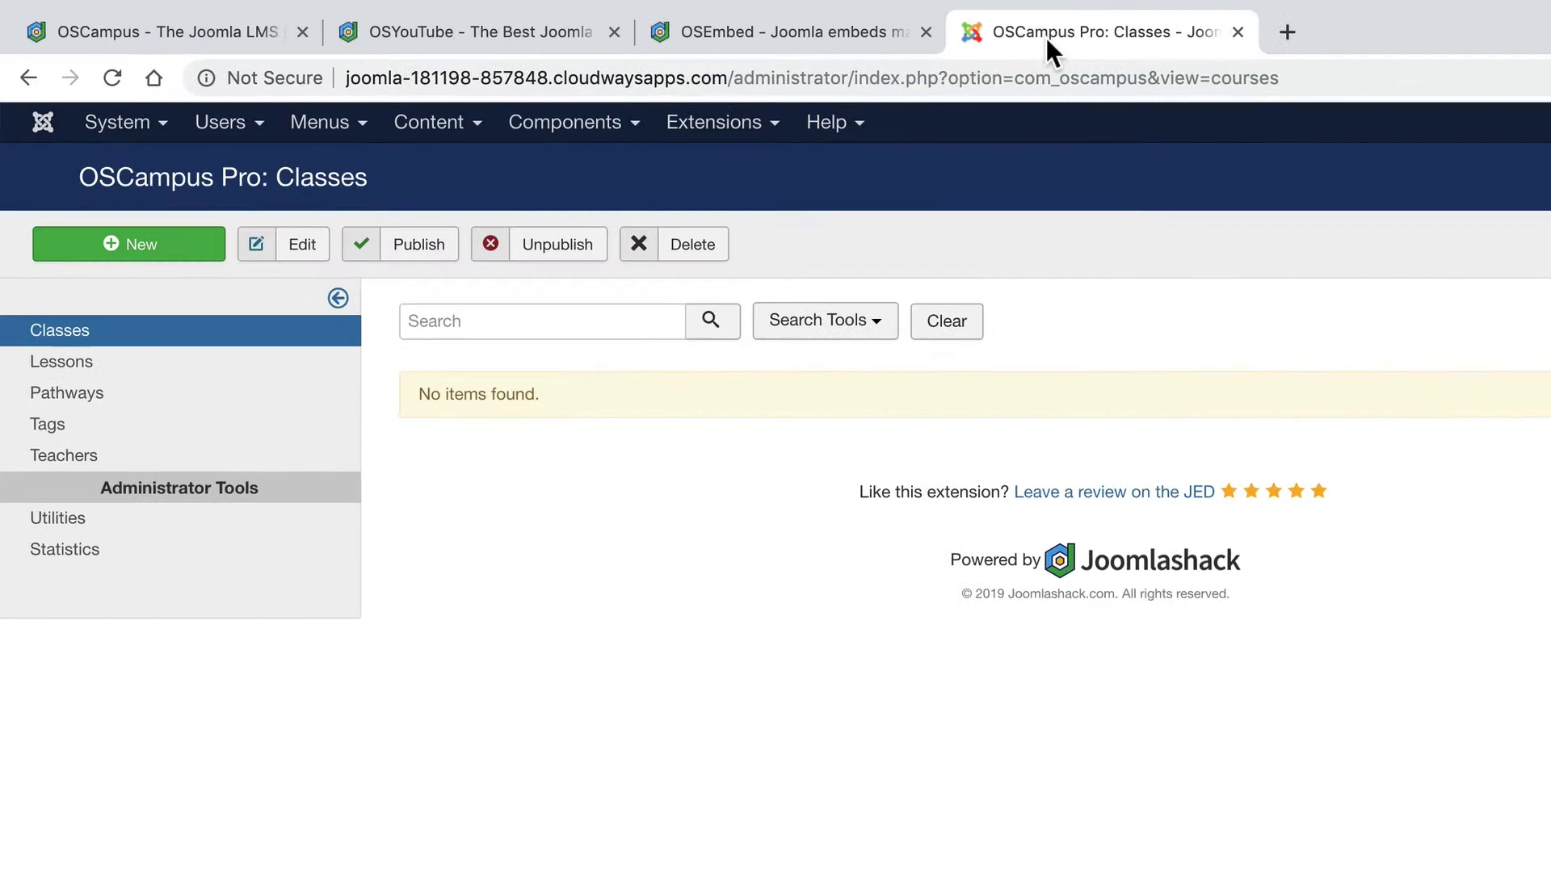
{"action": "left_click", "coordinate": [559, 136]}
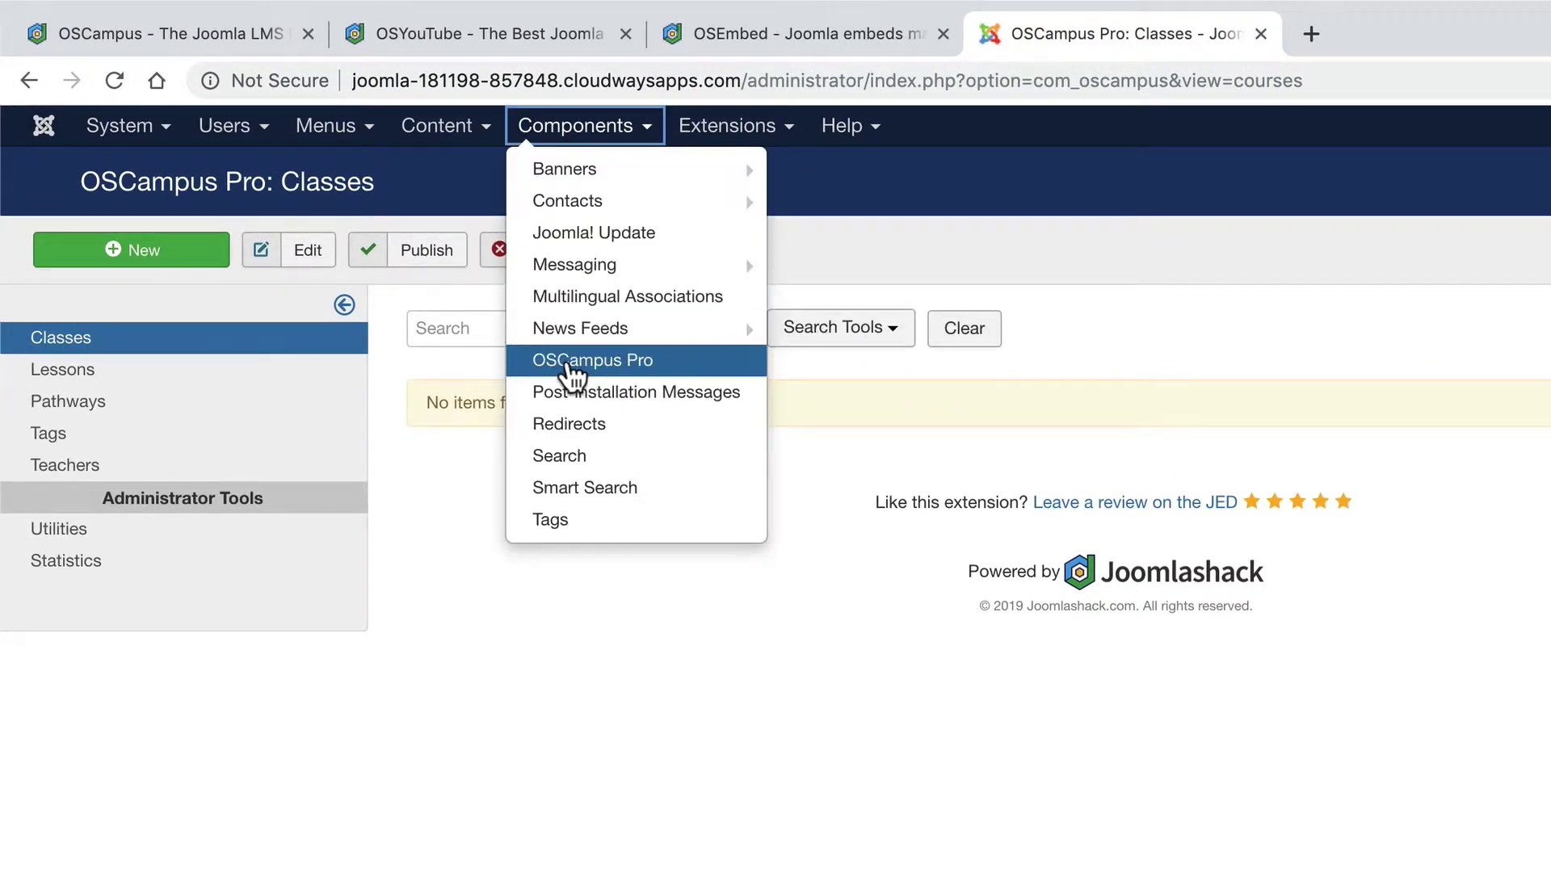
{"action": "left_click", "coordinate": [529, 718]}
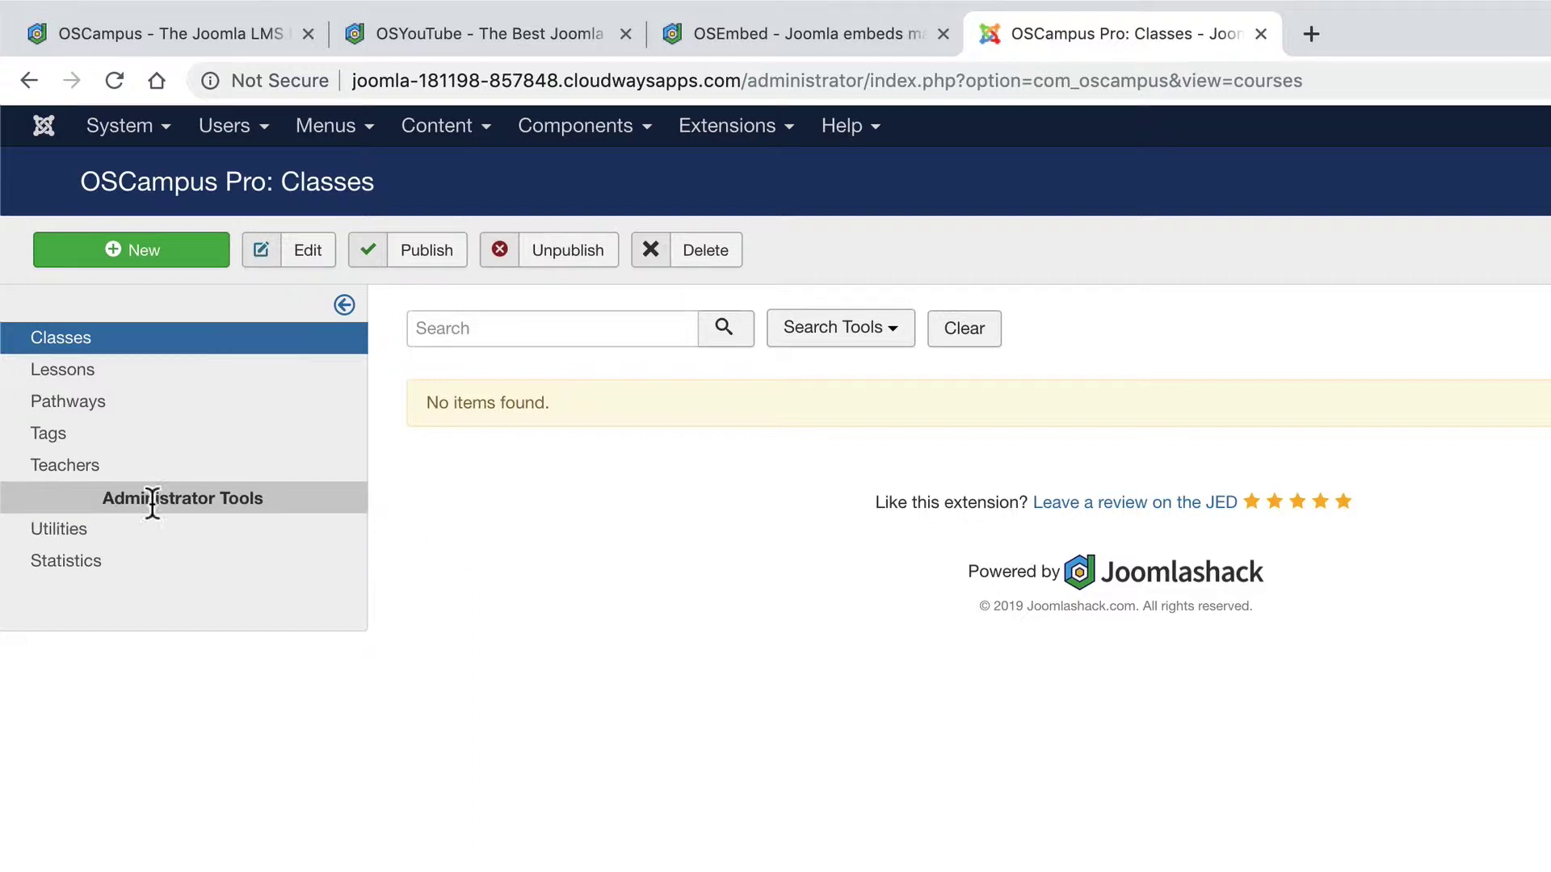
Step: Start a new OSCampus teacher linked to the Super User account
{"action": "left_click", "coordinate": [77, 464]}
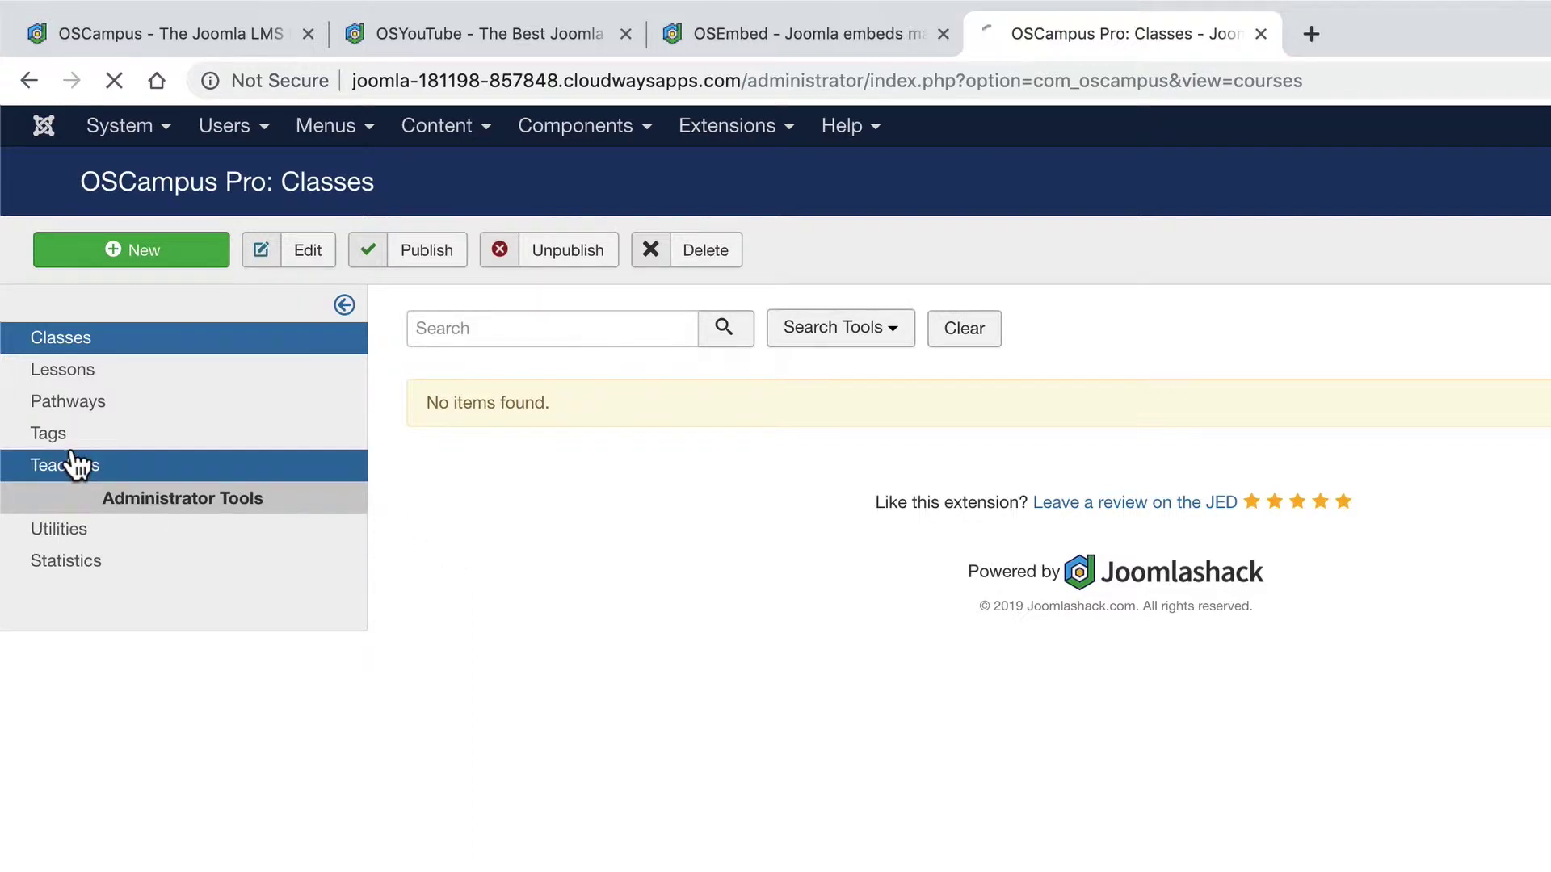
{"action": "left_click", "coordinate": [118, 250]}
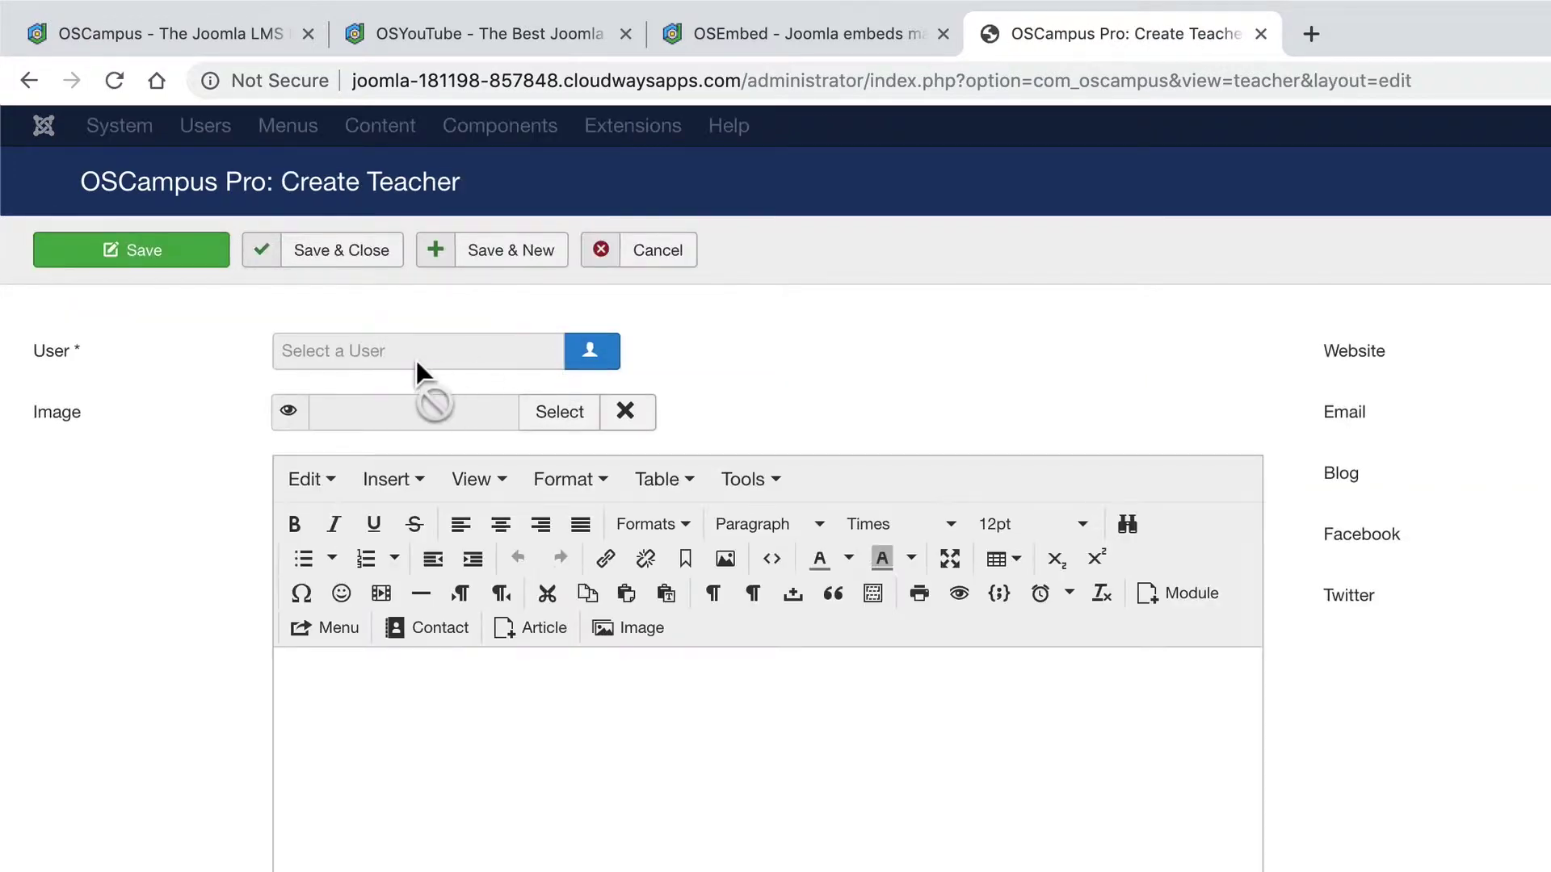
{"action": "left_click", "coordinate": [598, 355]}
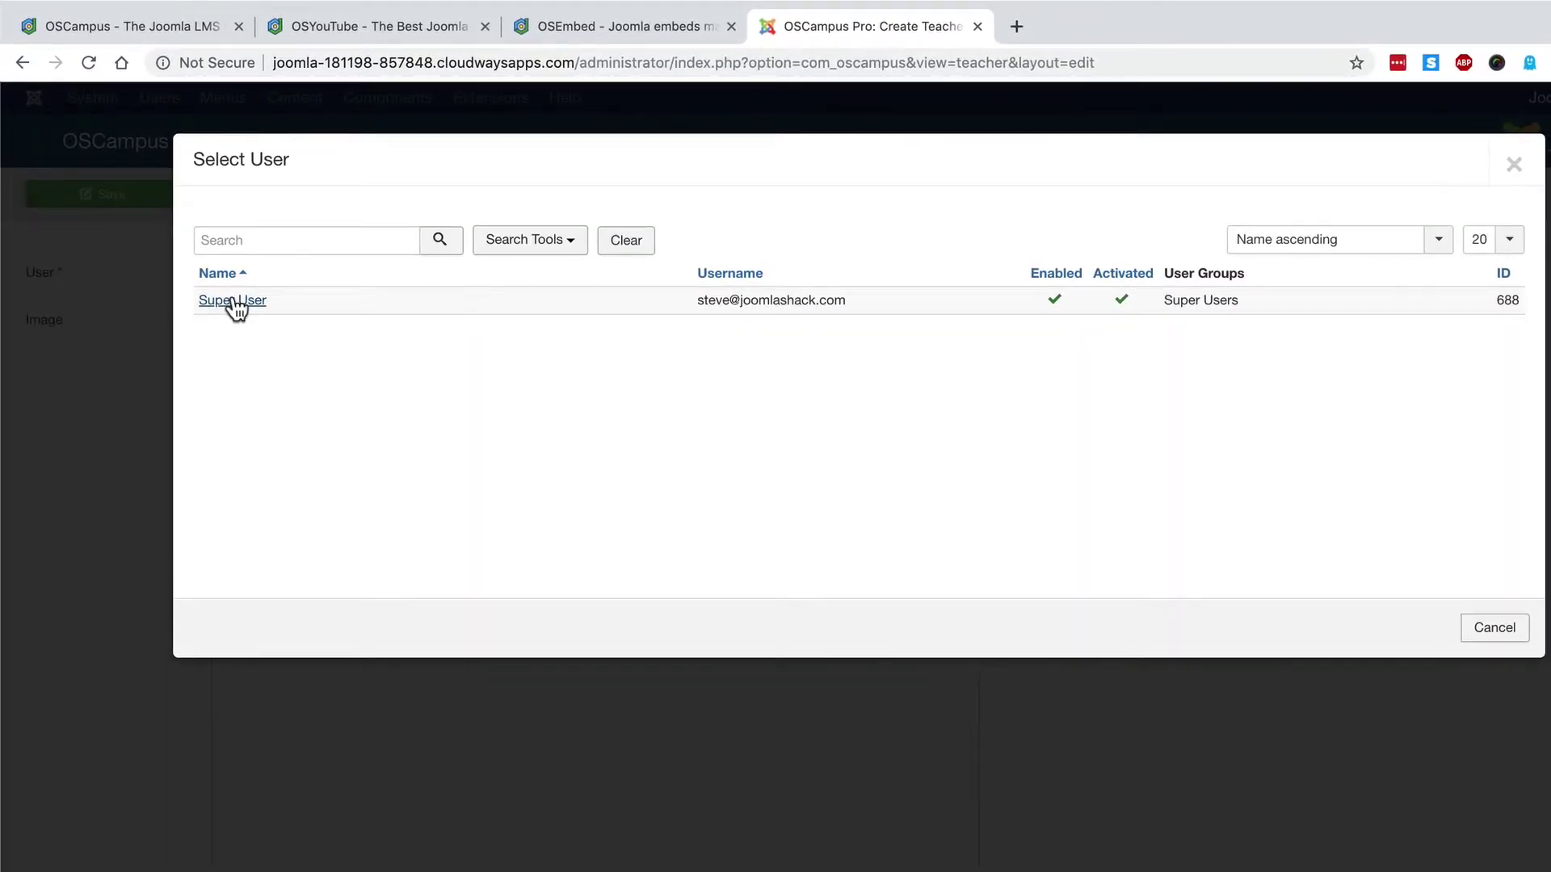
{"action": "left_click", "coordinate": [233, 300]}
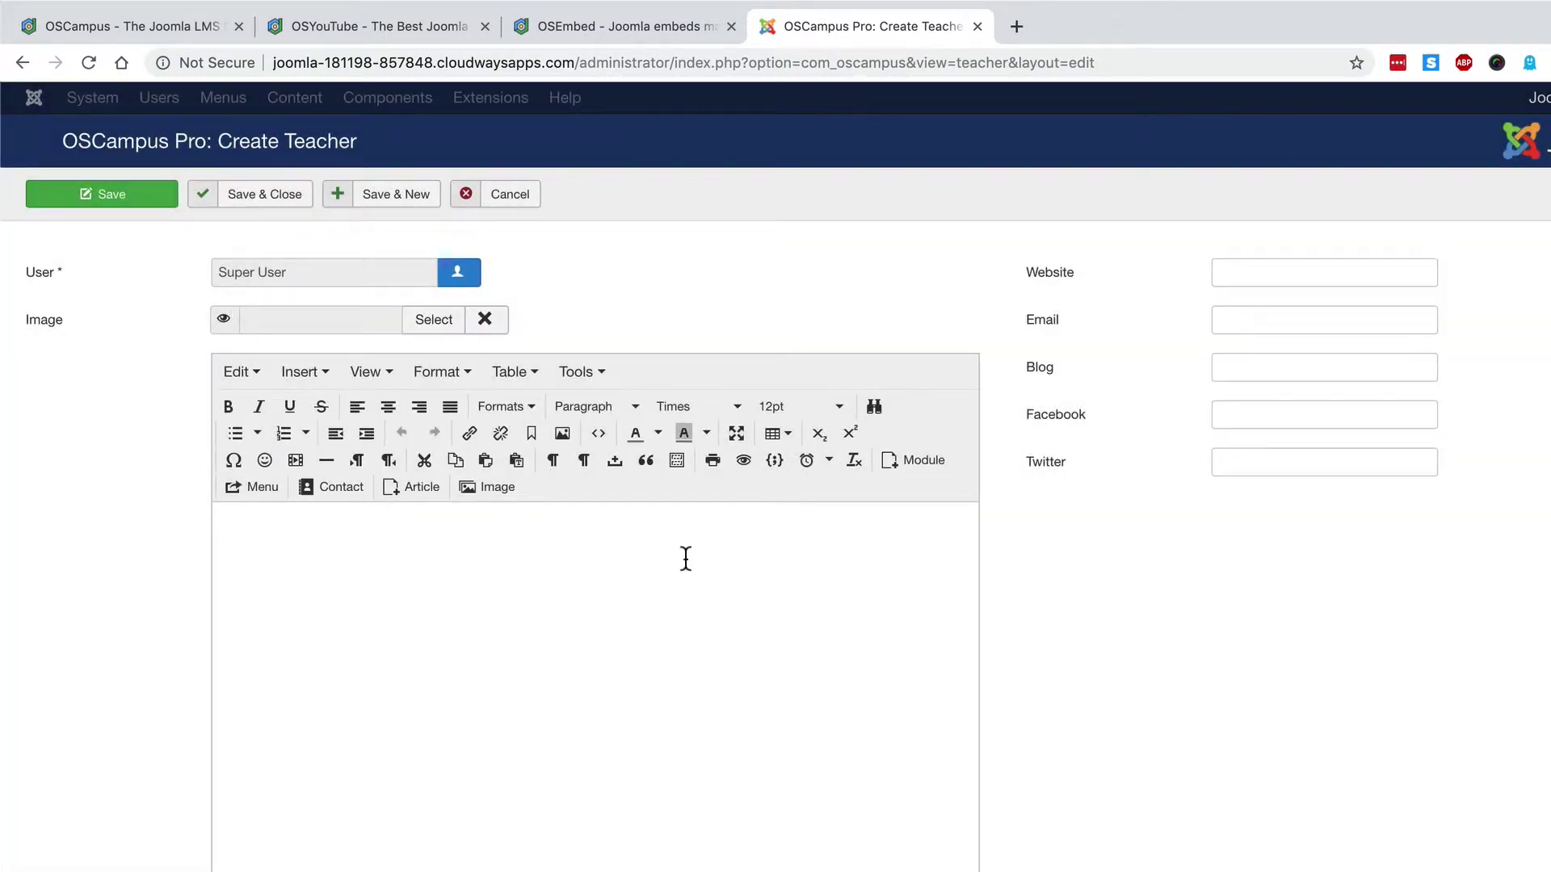
Step: Give the teacher the bio 'This is a great teacher!' and save it
{"action": "scroll", "coordinate": [469, 864], "scroll_direction": "down", "scroll_amount": 1}
{"action": "left_click", "coordinate": [474, 821]}
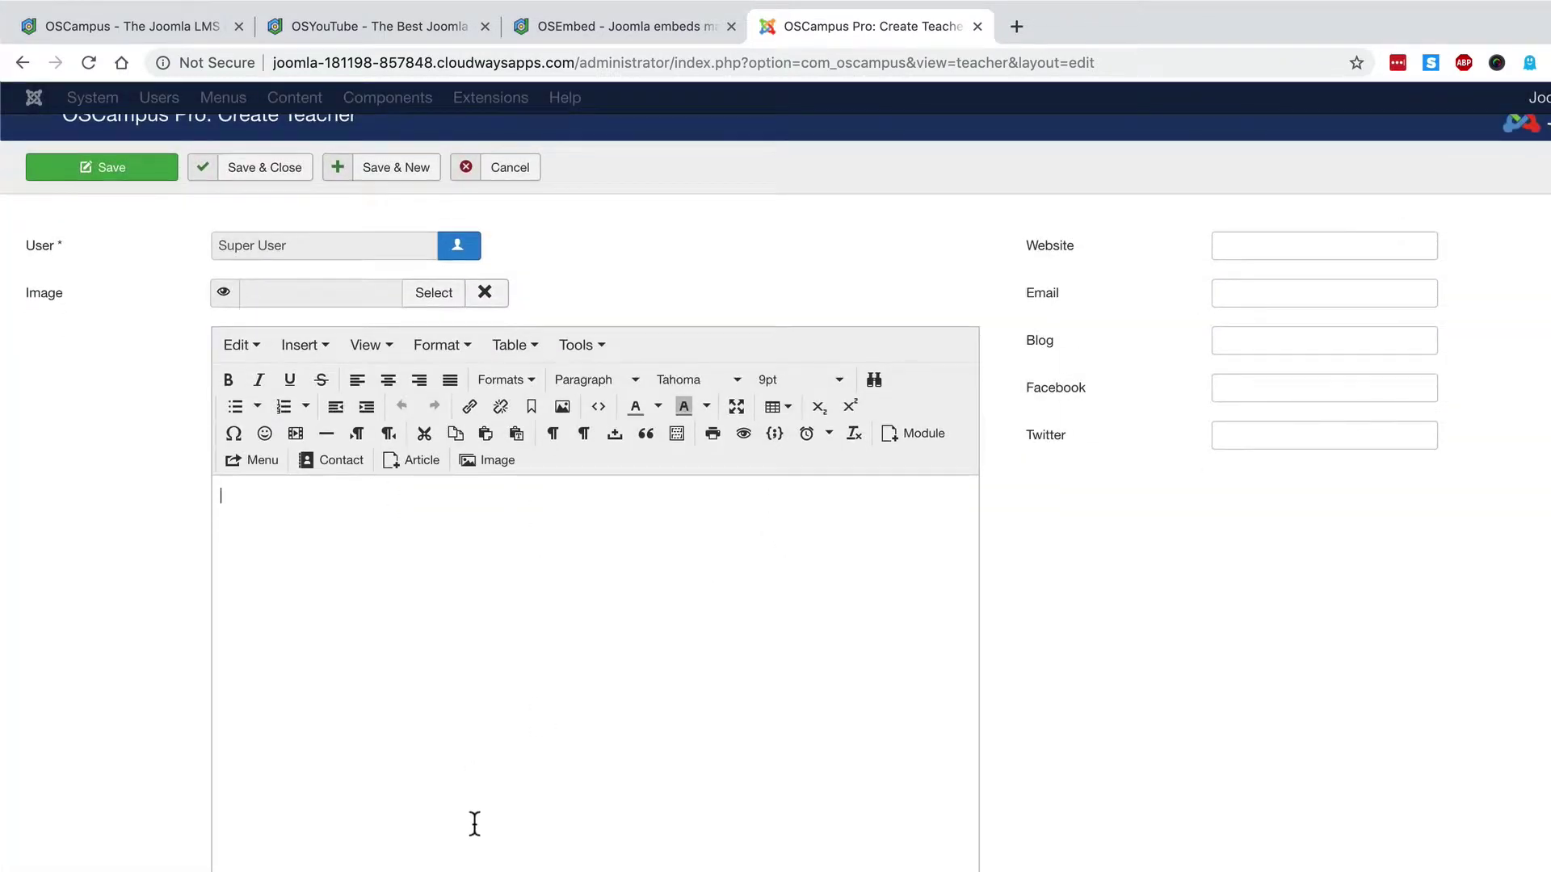
{"action": "type", "text": "This "}
{"action": "type", "text": "is a g"}
{"action": "key", "text": "BackSpace"}
{"action": "type", "text": "a great teacher!"}
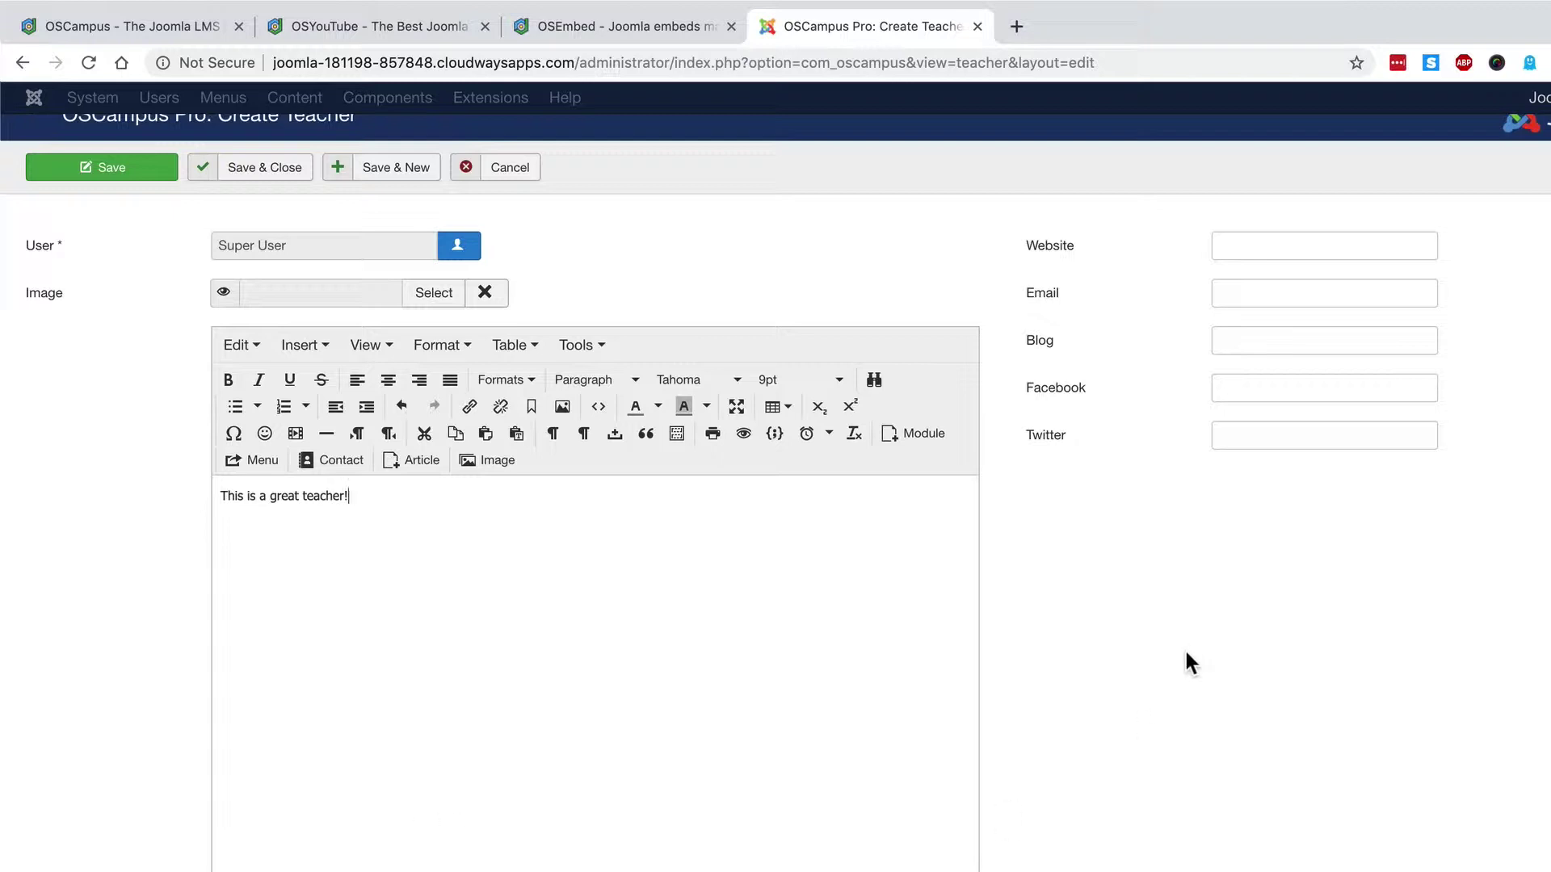
{"action": "scroll", "coordinate": [1184, 647], "scroll_direction": "up", "scroll_amount": 1}
{"action": "left_click", "coordinate": [238, 202]}
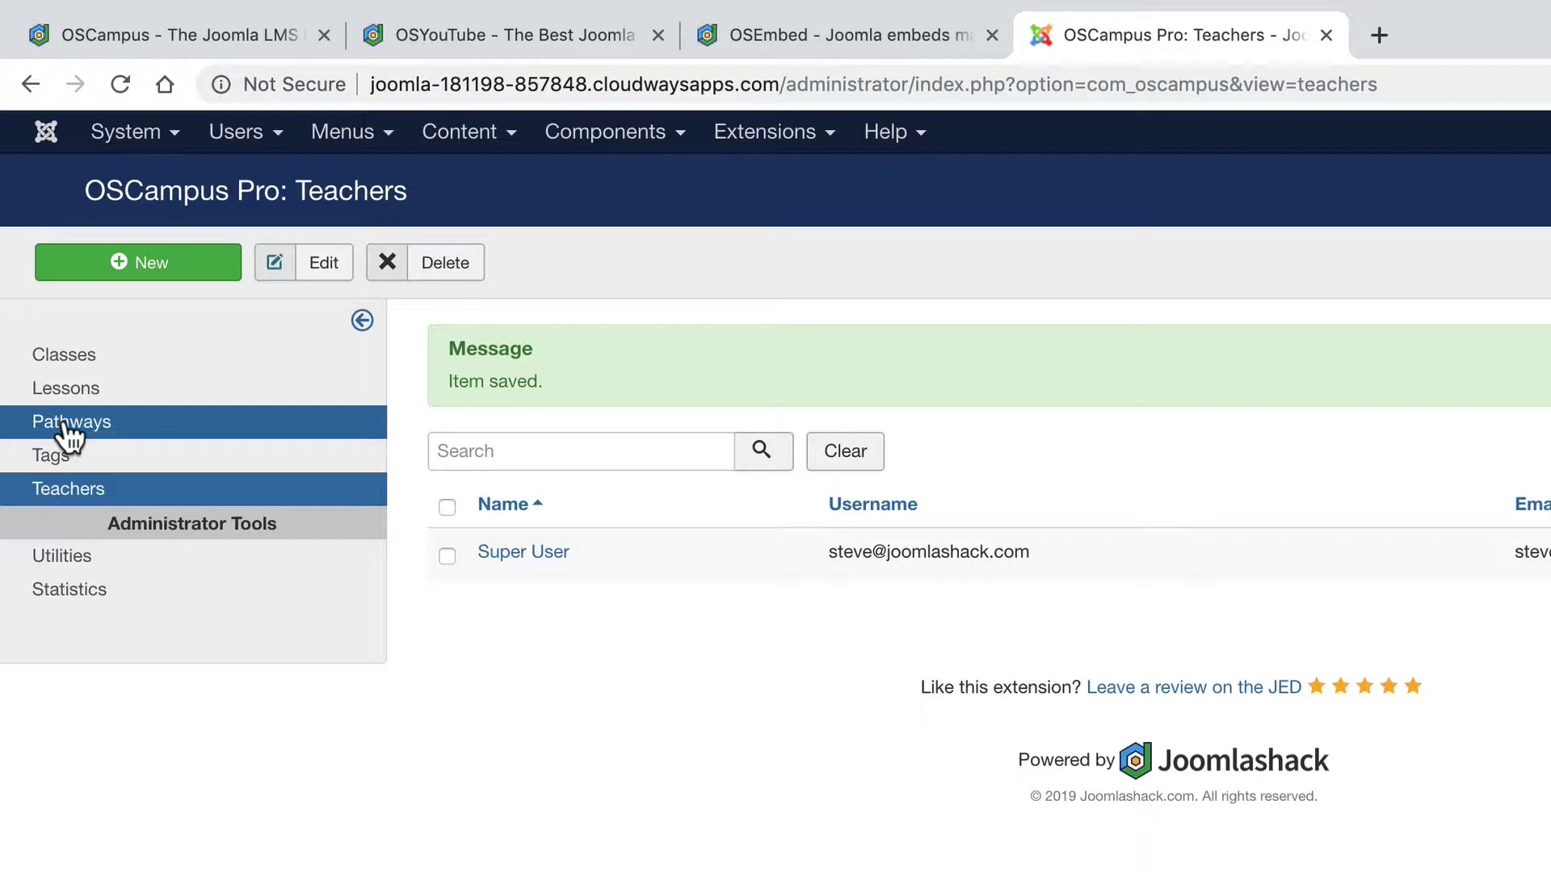
Step: Create the Intro Classes pathway described 'This is for beginners!' and save it
{"action": "left_click", "coordinate": [69, 429]}
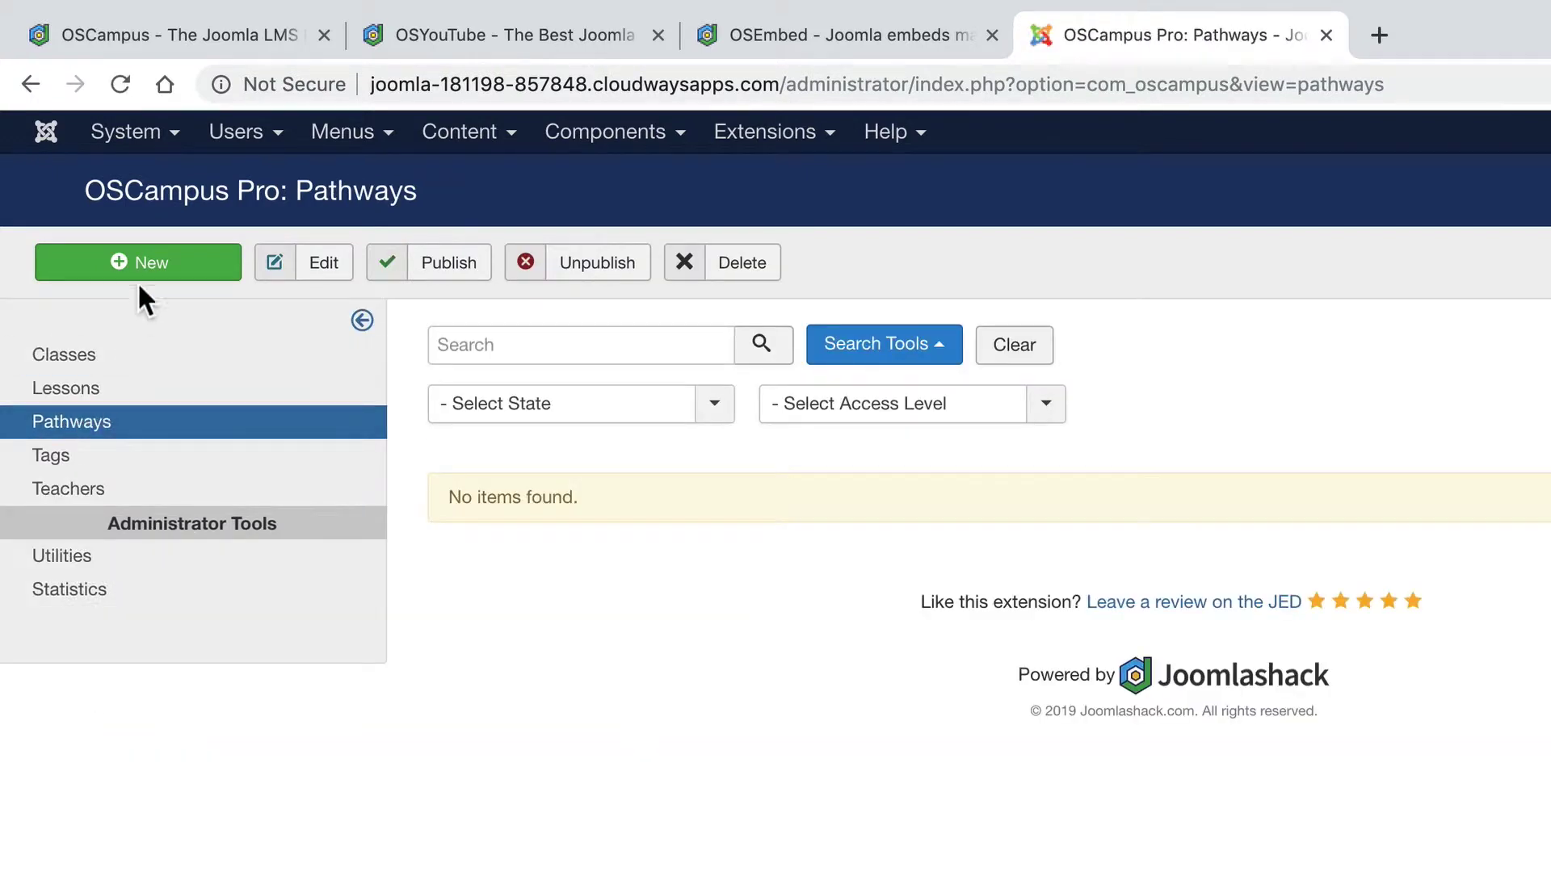
{"action": "left_click", "coordinate": [141, 274]}
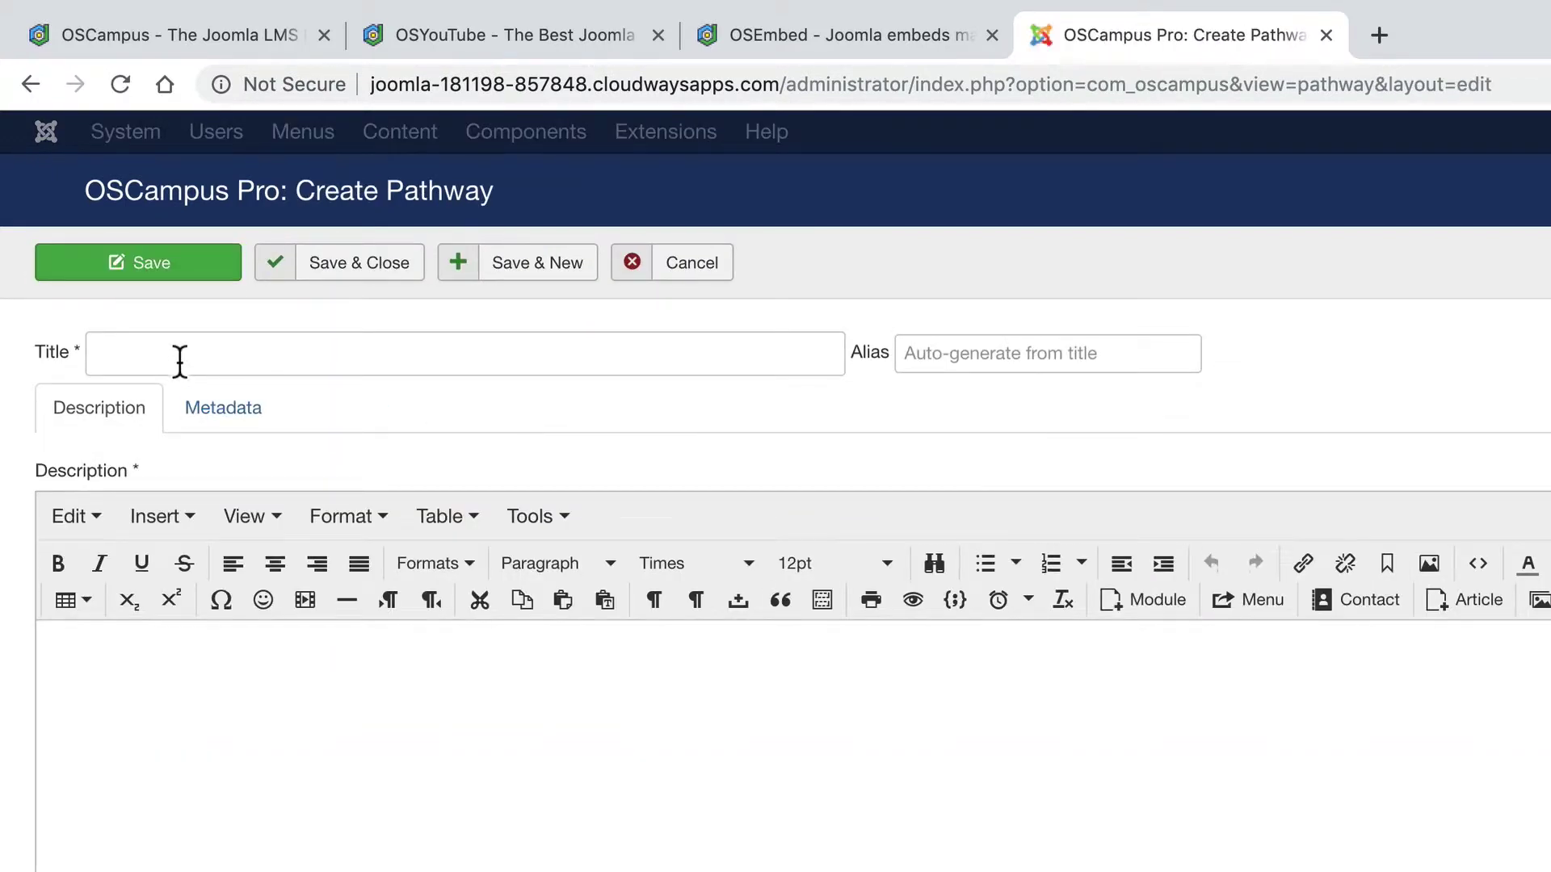
{"action": "left_click", "coordinate": [176, 358]}
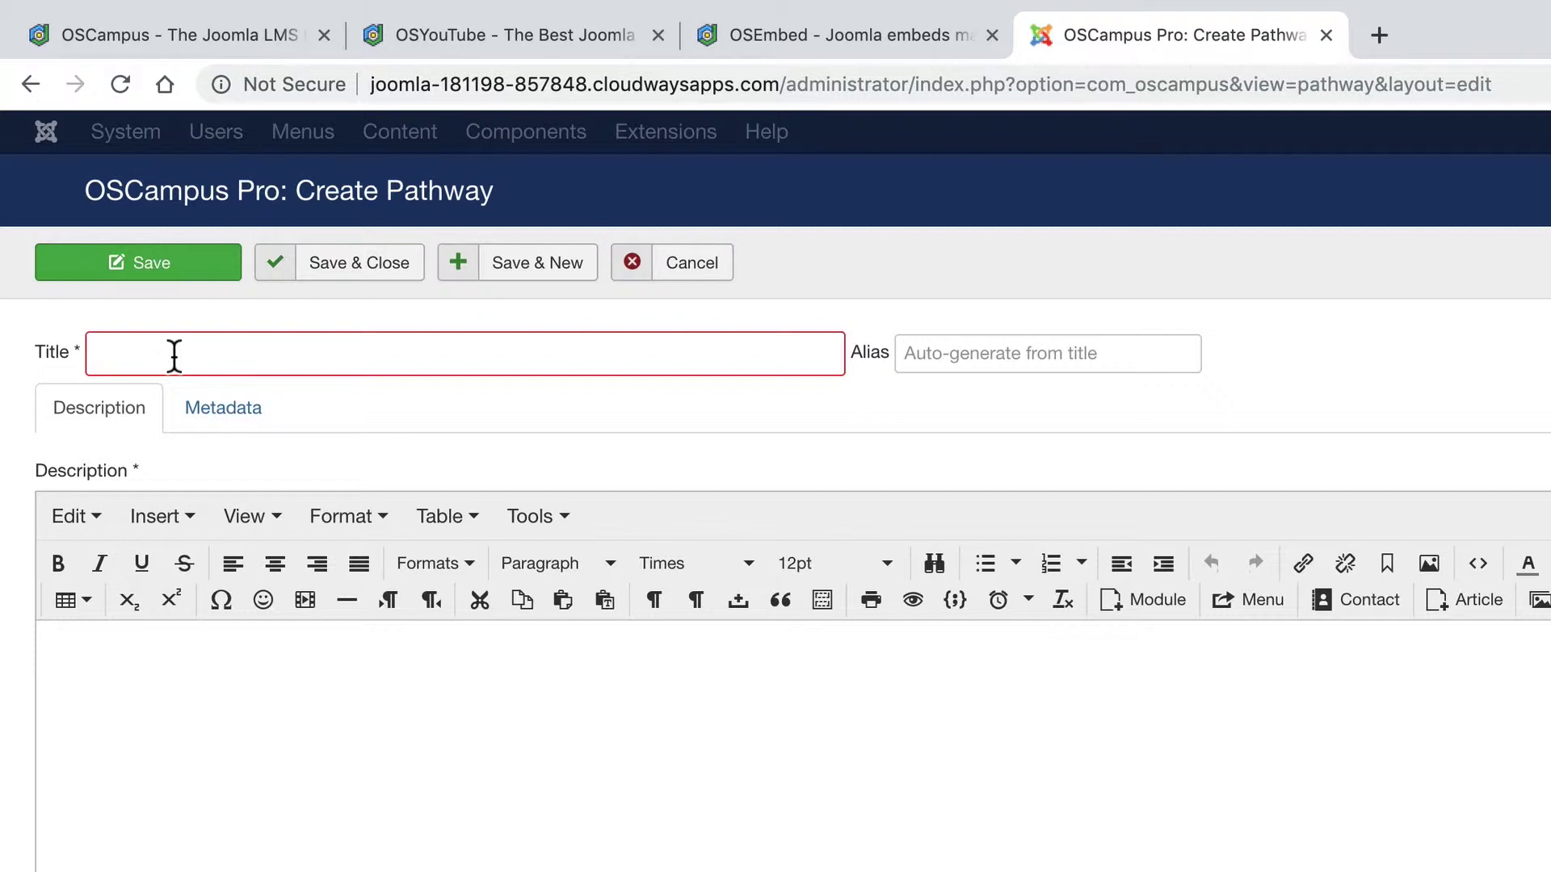
{"action": "type", "text": "Intro Cla"}
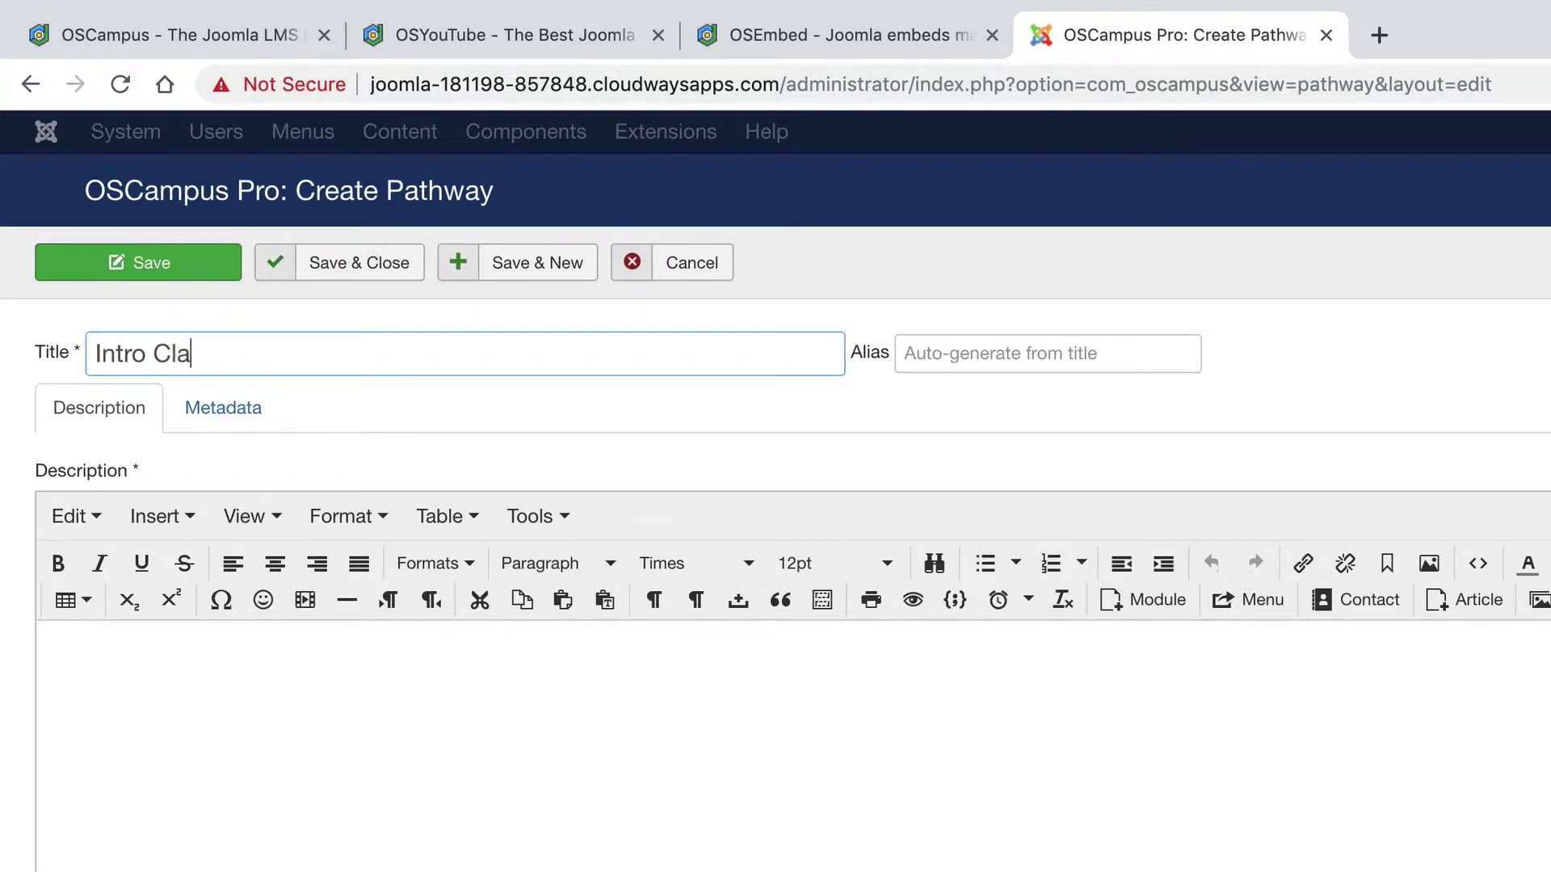
{"action": "type", "text": "sses"}
{"action": "left_click", "coordinate": [309, 279]}
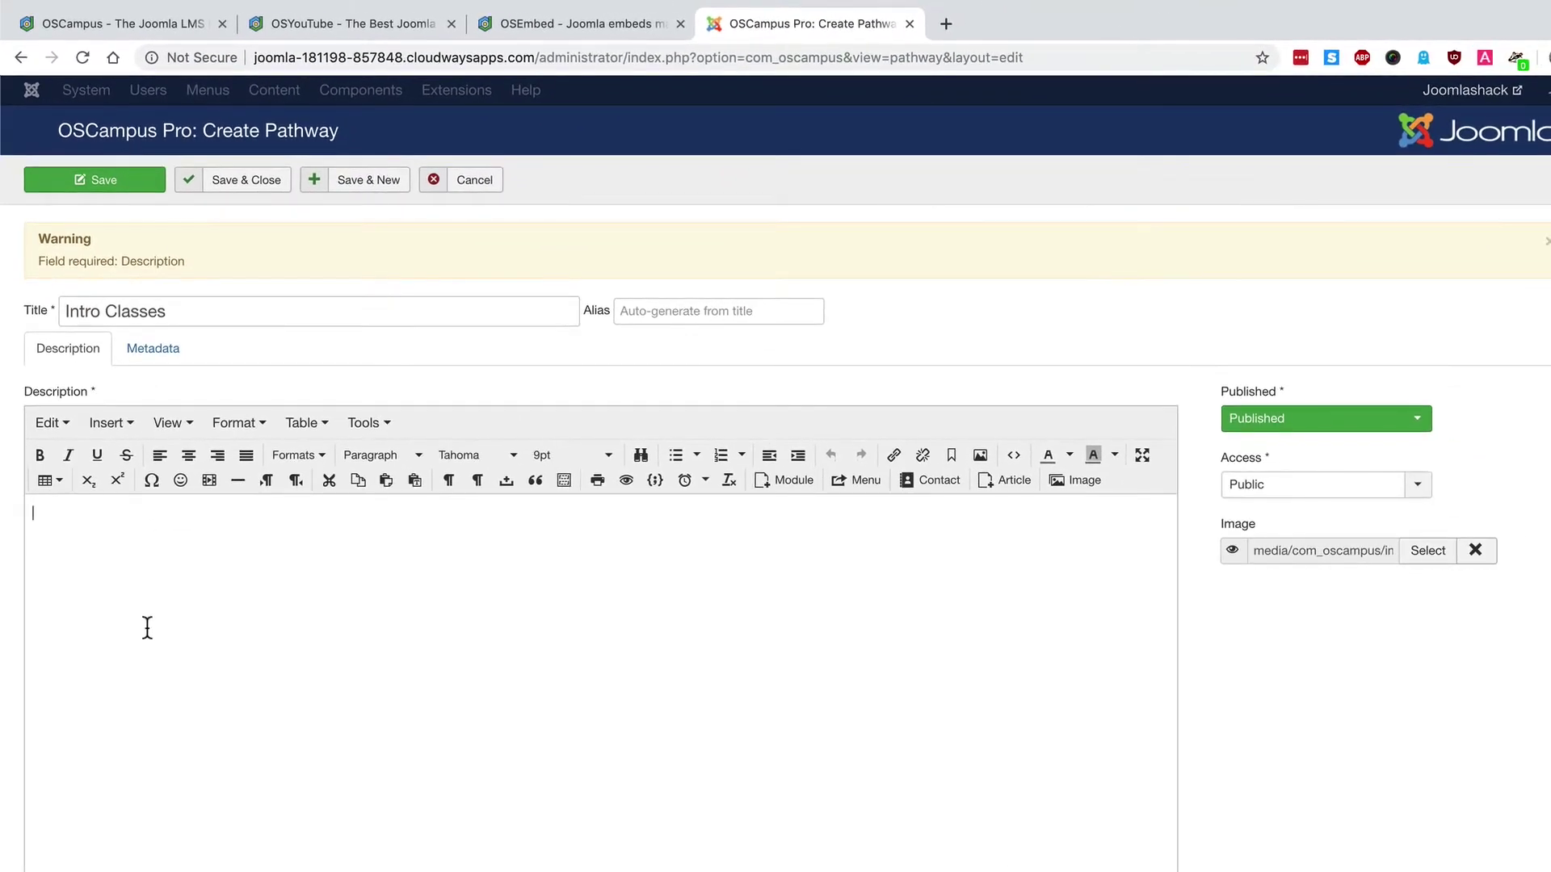
{"action": "type", "text": "This is for beginners!"}
{"action": "left_click", "coordinate": [216, 180]}
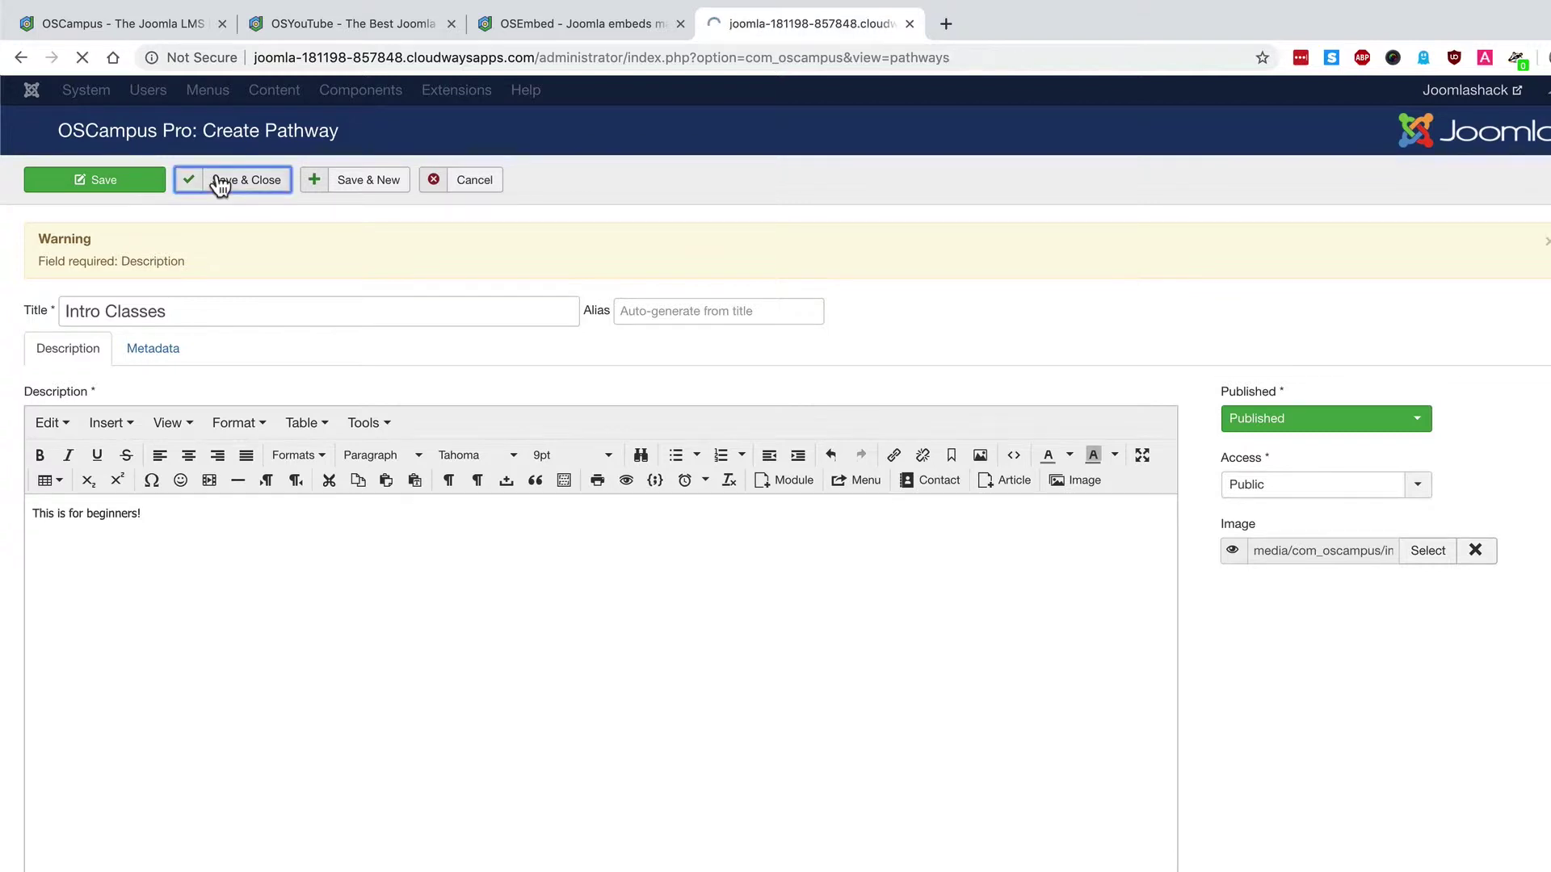
Step: Create the Extension Development pathway described 'You need PHP skills for these classes' and save it
{"action": "left_click", "coordinate": [89, 185]}
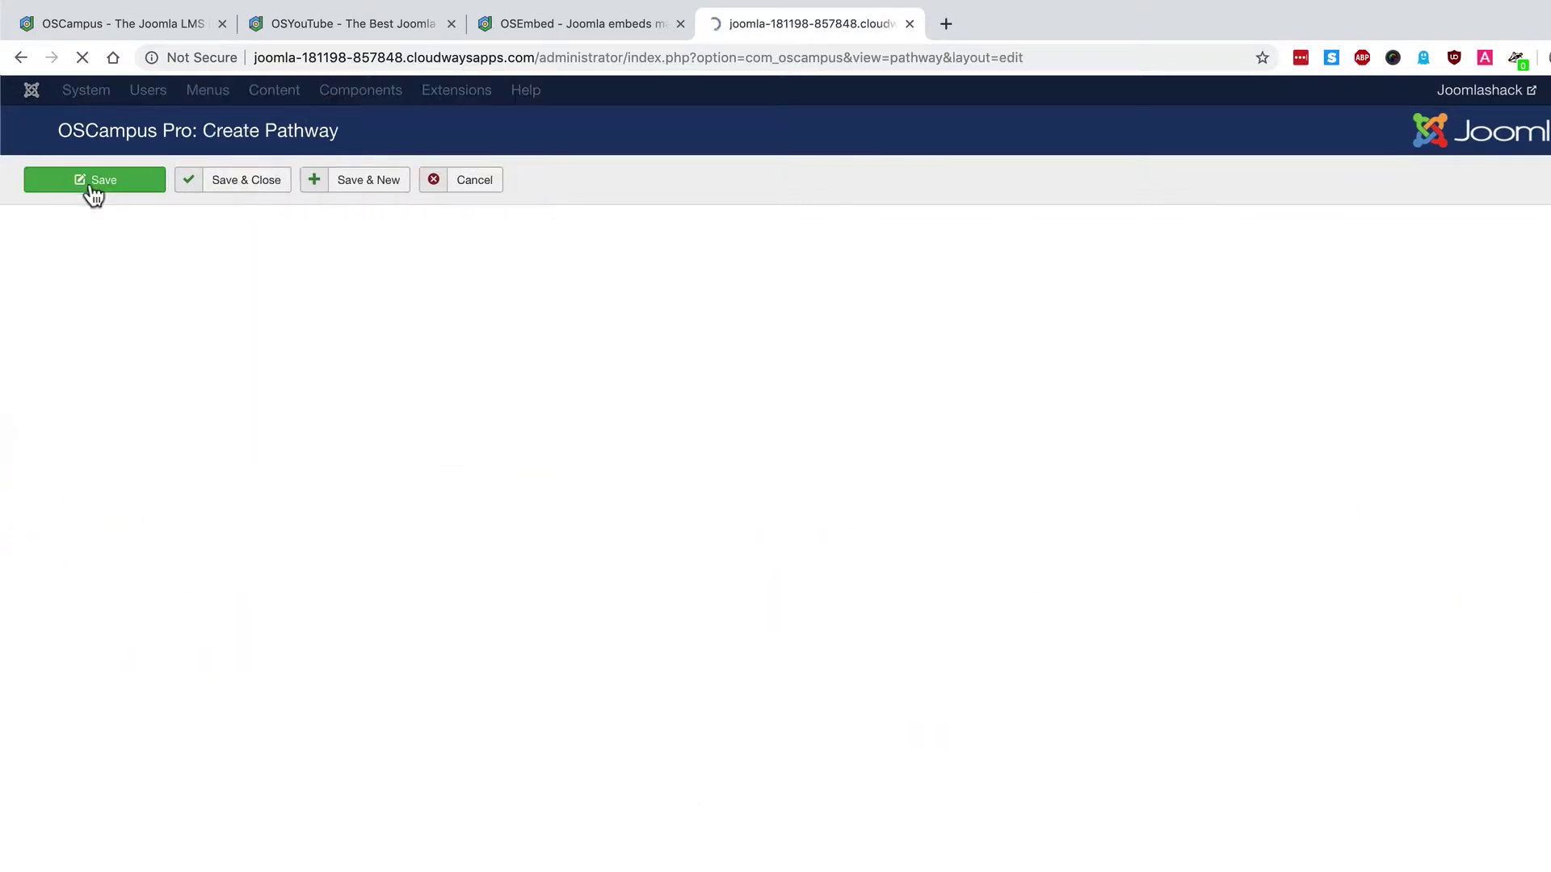
{"action": "left_click", "coordinate": [123, 242]}
{"action": "type", "text": "Ex"}
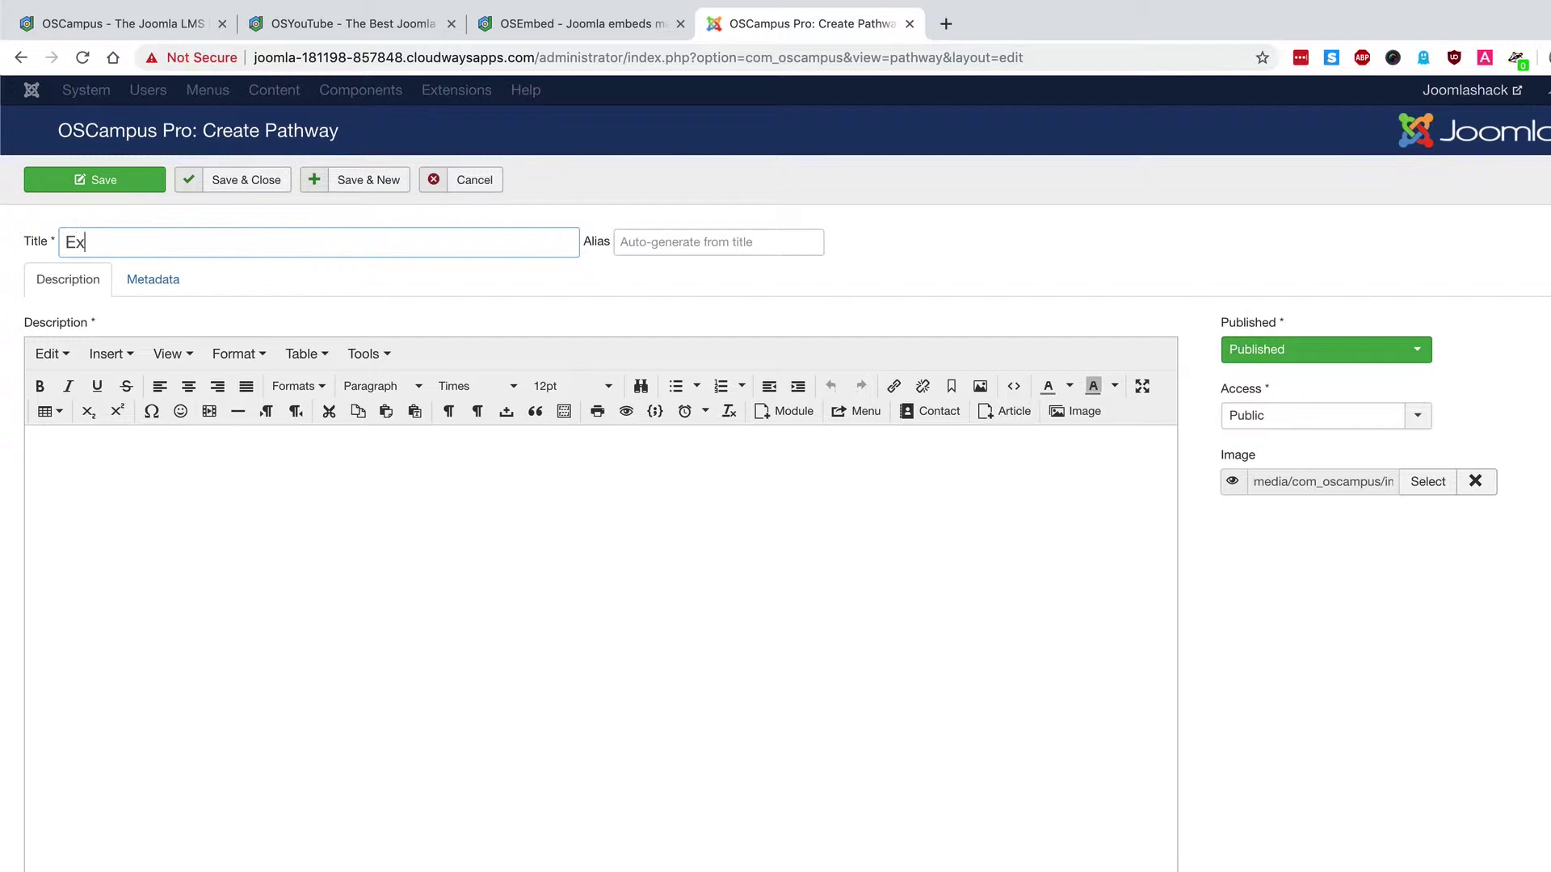
{"action": "type", "text": "tension Developments"}
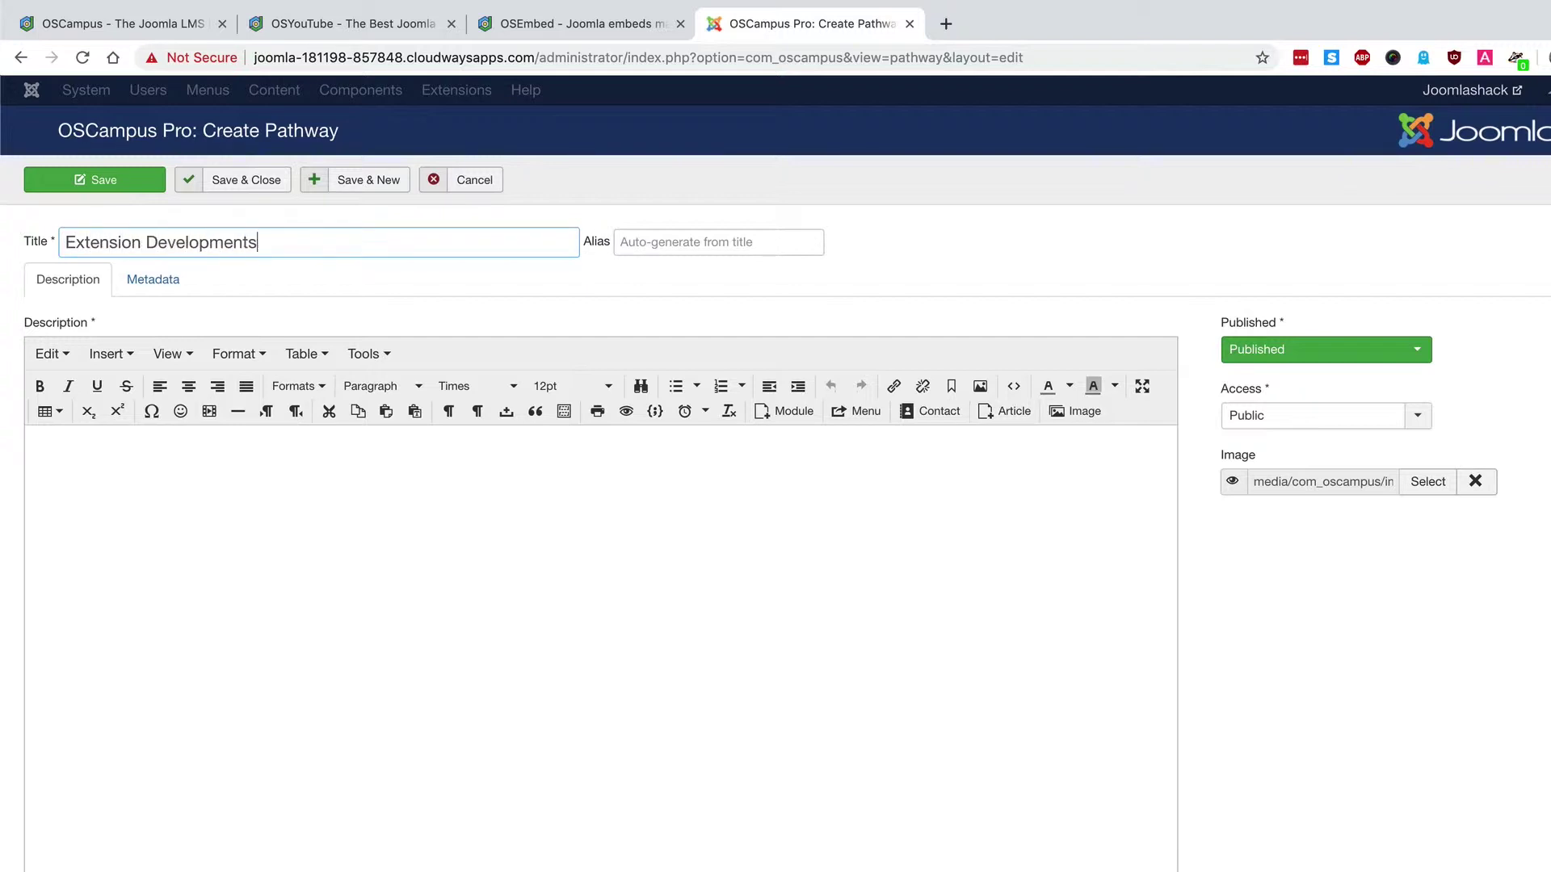
{"action": "type", "text": "\\"}
{"action": "key", "text": "BackSpace"}
{"action": "key", "text": "BackSpace"}
{"action": "left_click", "coordinate": [200, 540]}
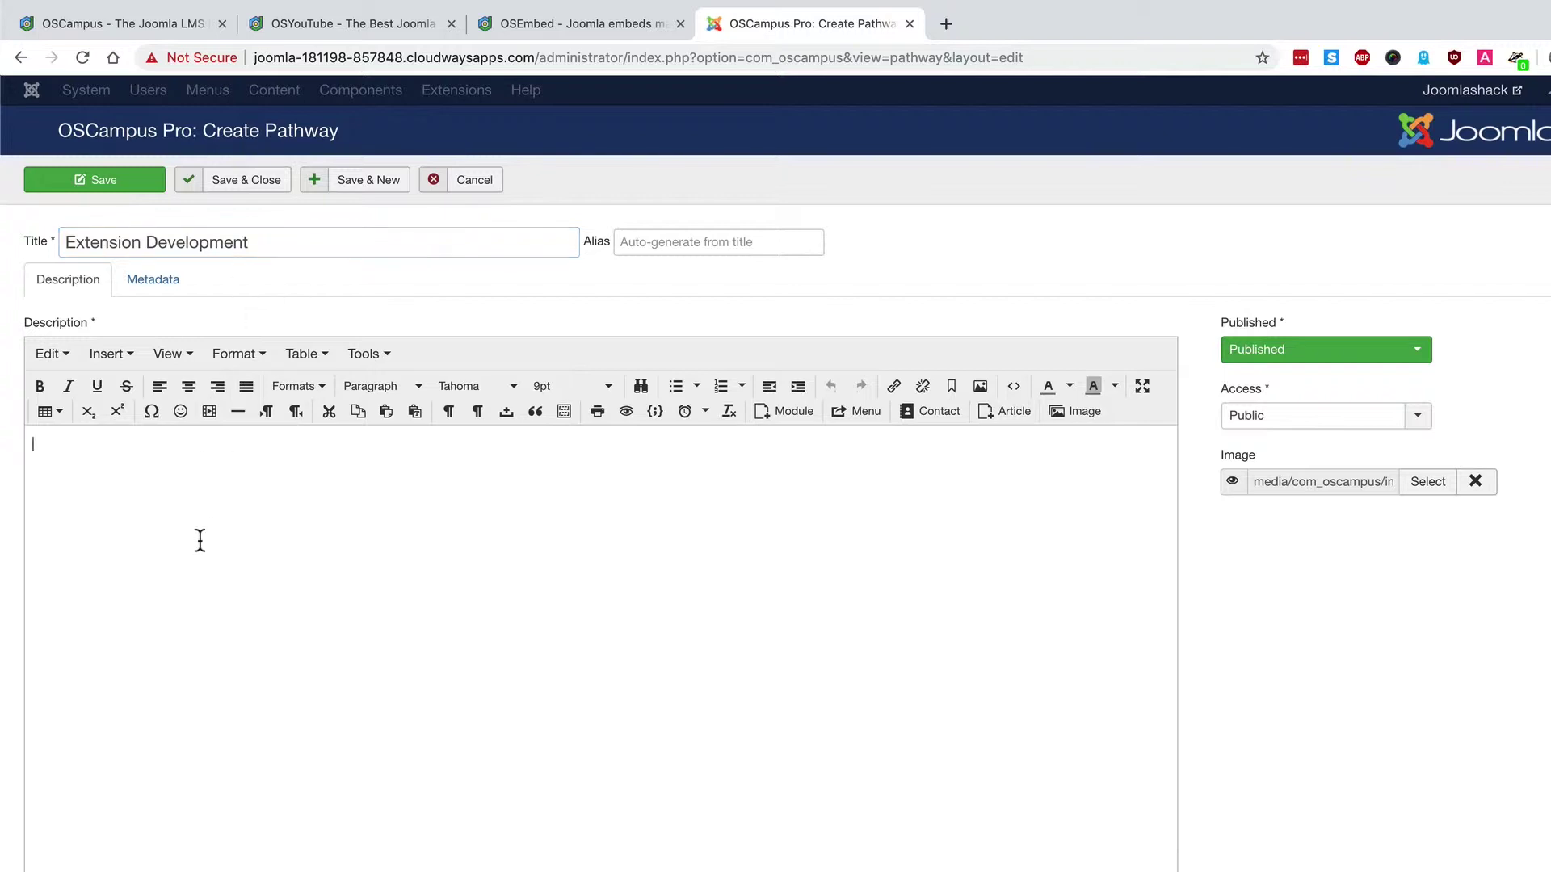
{"action": "type", "text": "You need OPGO"}
{"action": "key", "text": "BackSpace"}
{"action": "key", "text": "BackSpace"}
{"action": "key", "text": "BackSpace"}
{"action": "key", "text": "BackSpace"}
{"action": "type", "text": "PHP skills for these "}
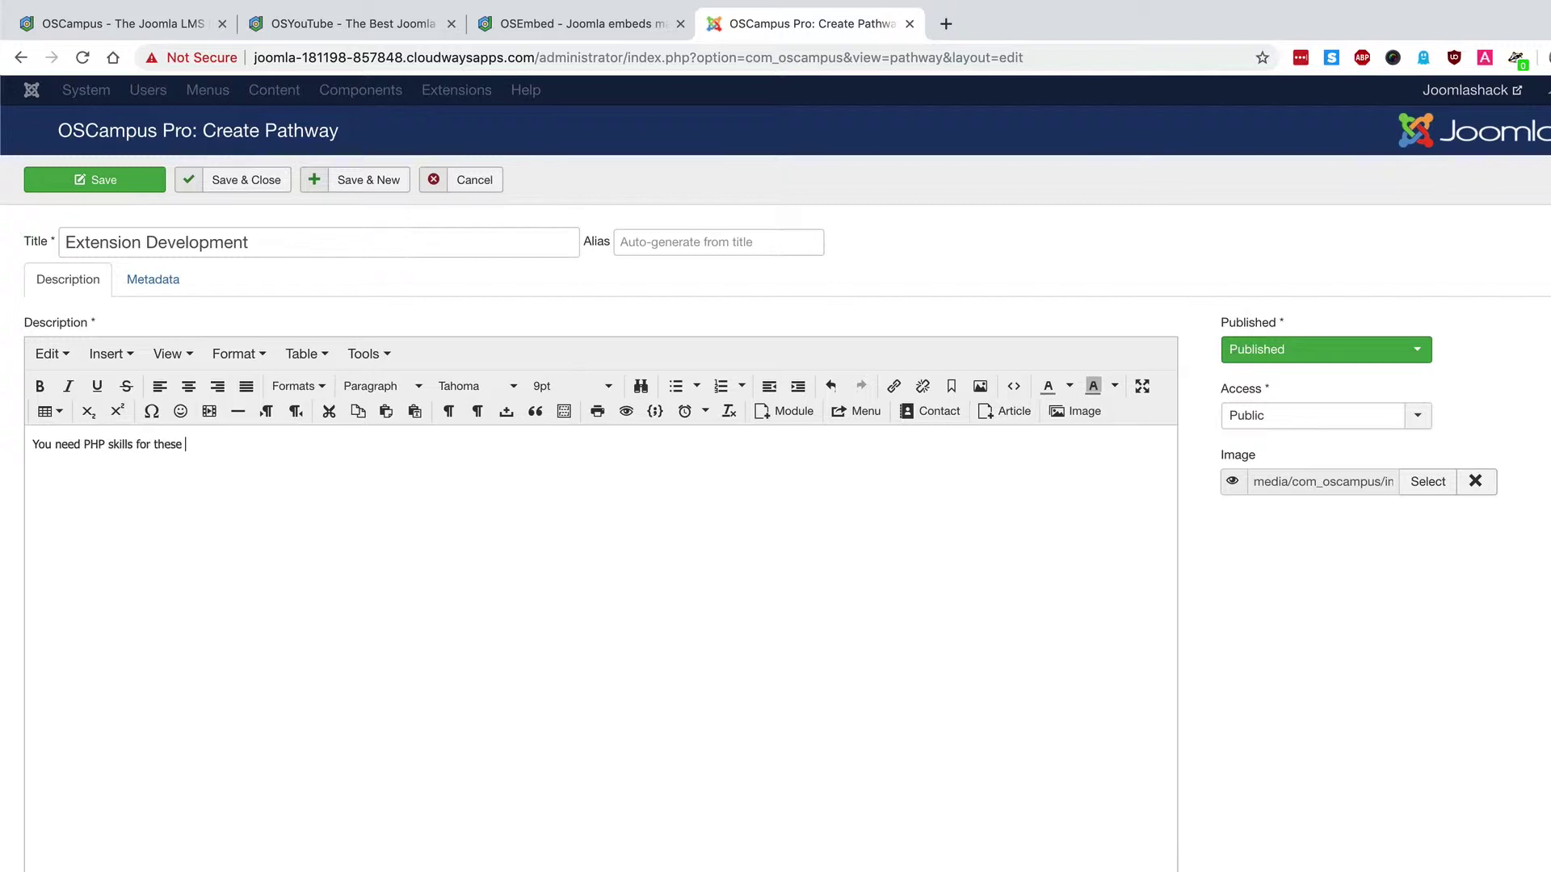
{"action": "type", "text": "classes"}
{"action": "left_click", "coordinate": [252, 193]}
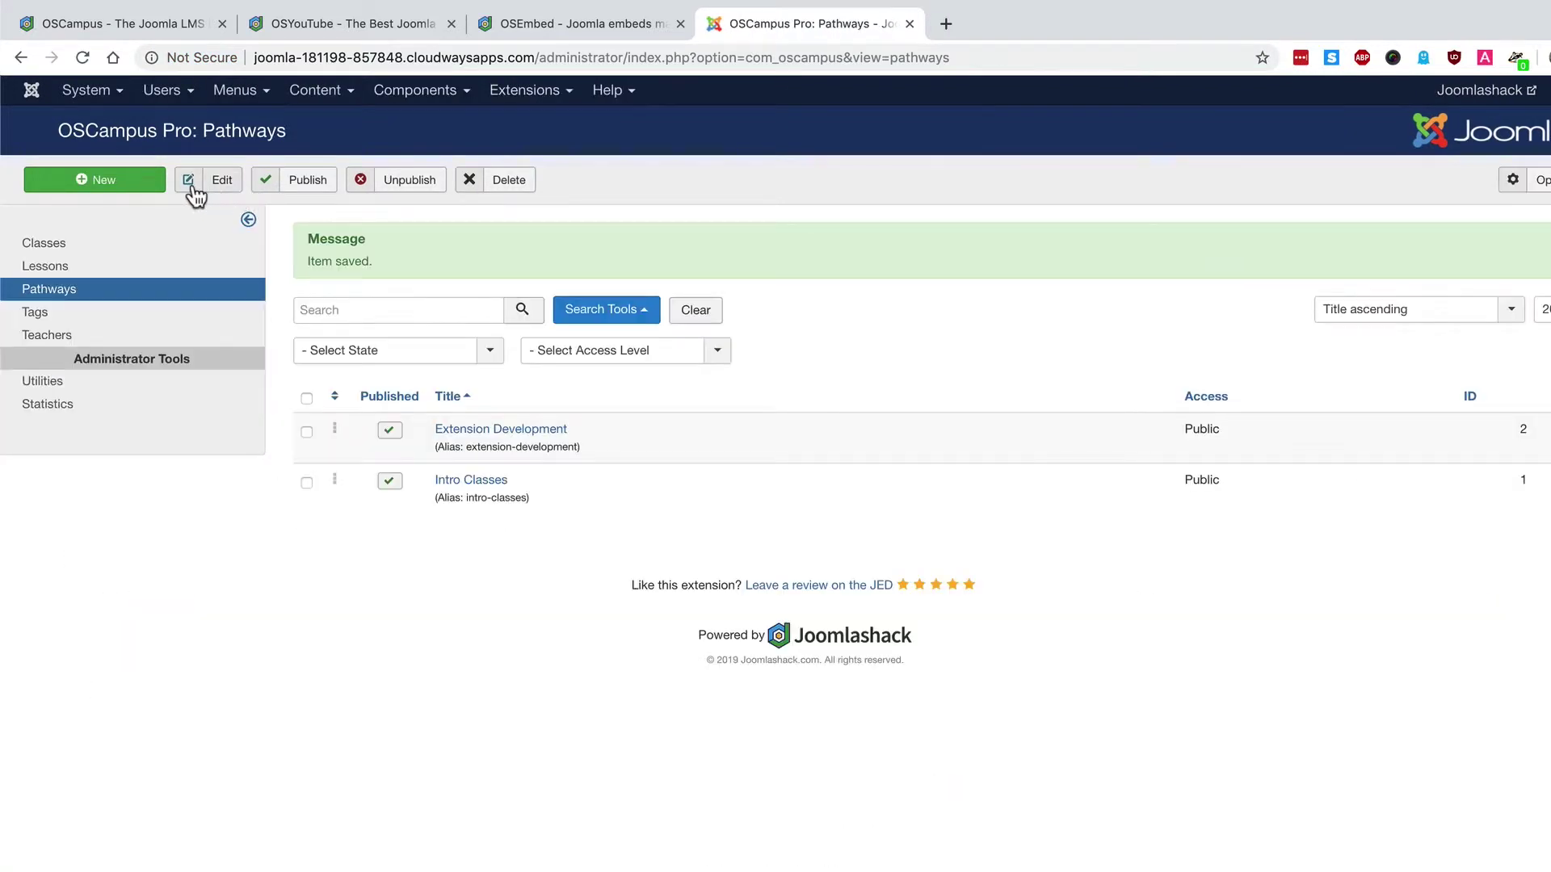
Step: Add a new pathway titled 'Template Development' with description 'You need CSS for these classes', then save
{"action": "left_click", "coordinate": [104, 185]}
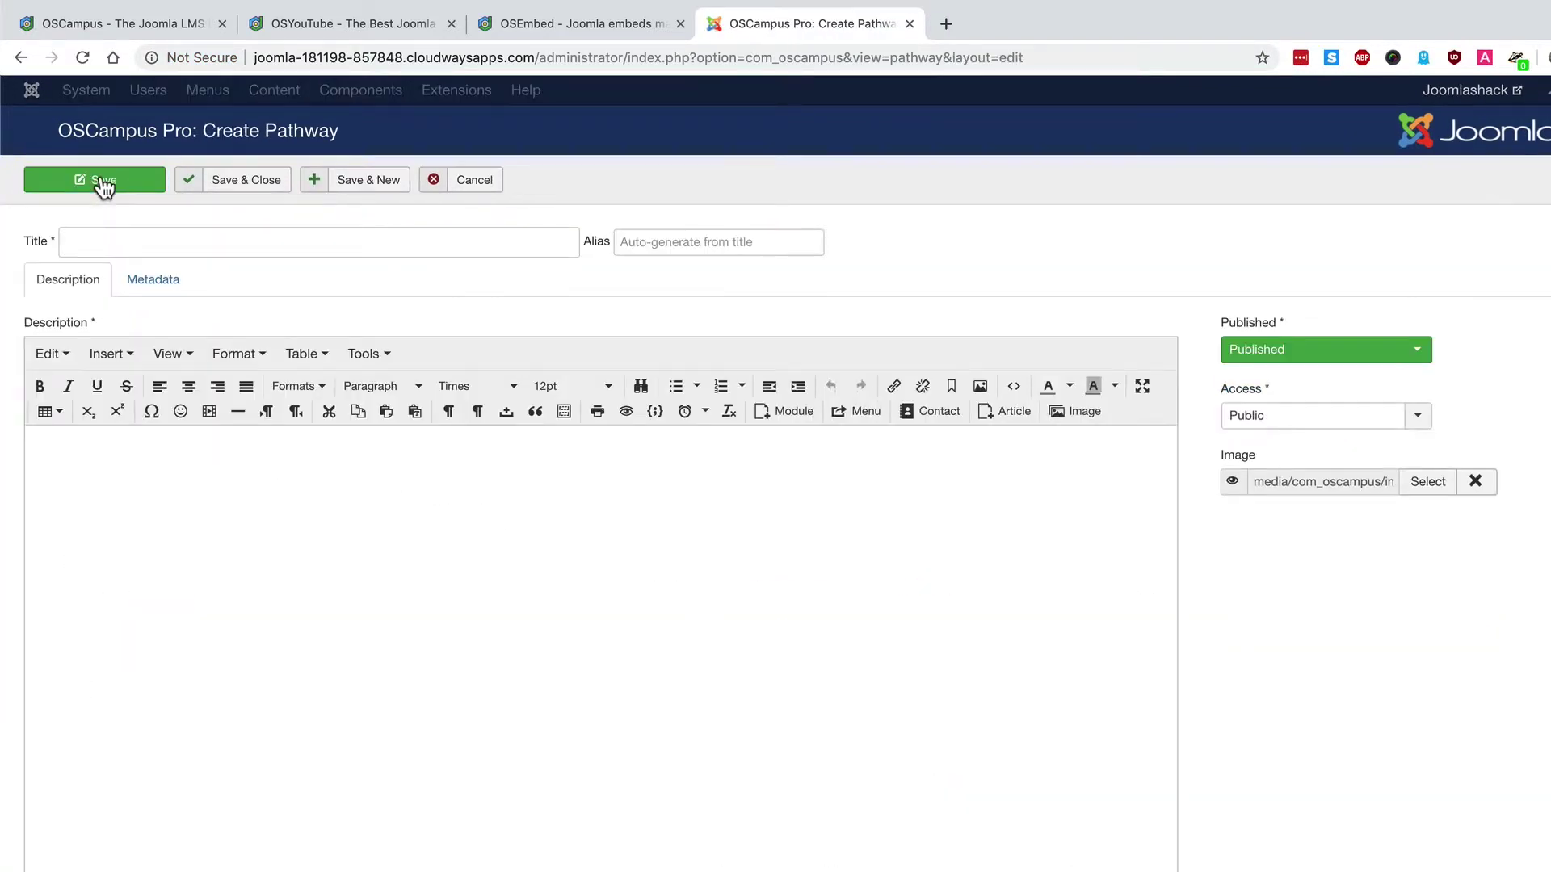
{"action": "left_click", "coordinate": [180, 243]}
{"action": "type", "text": "T"}
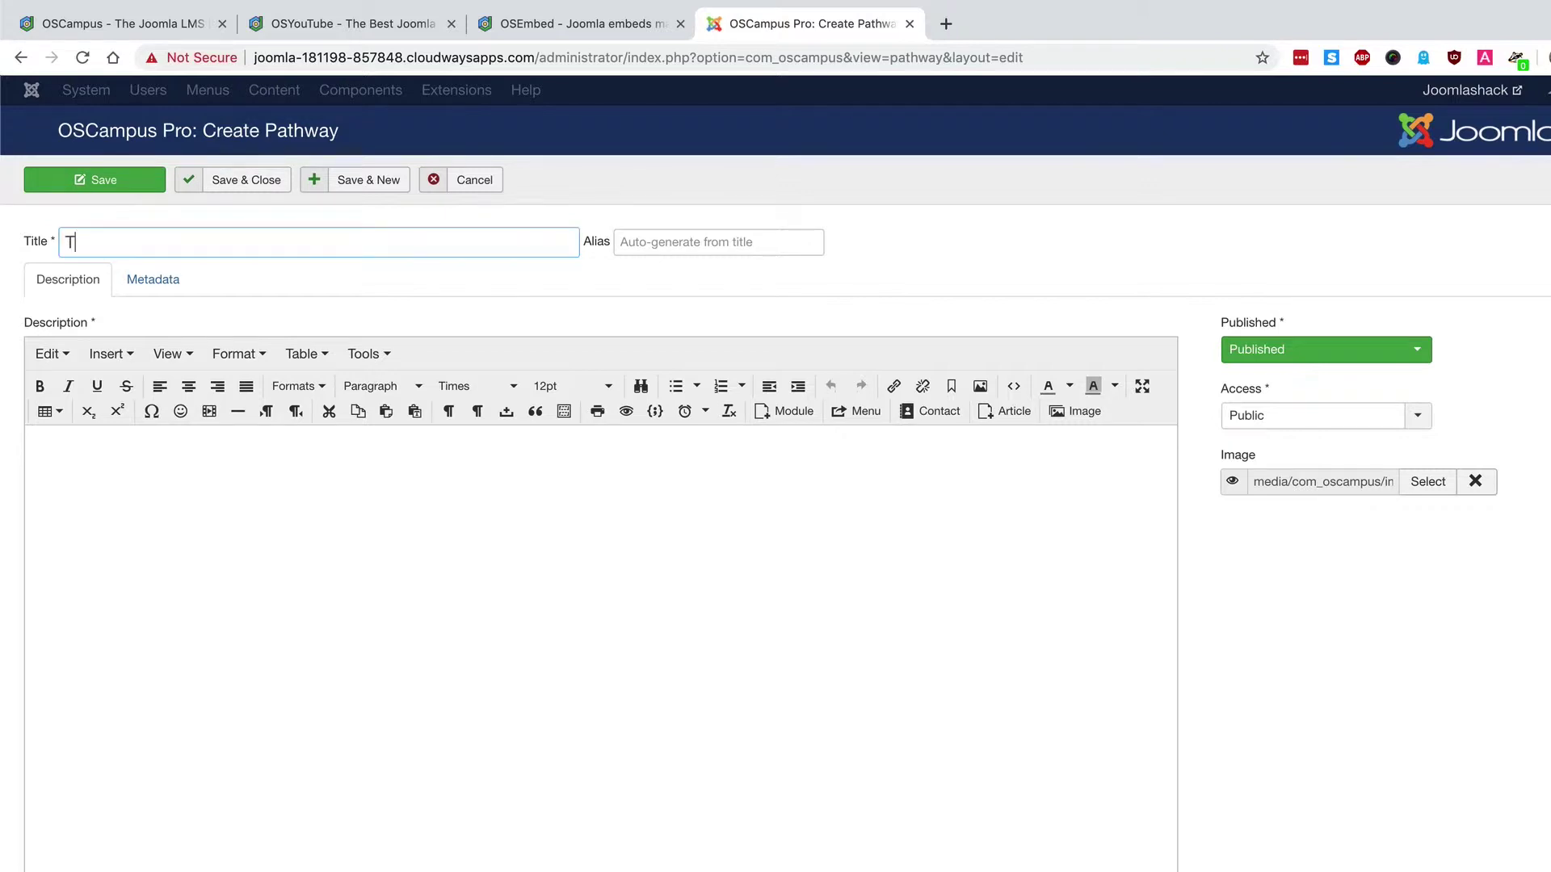
{"action": "type", "text": "emplate Developem"}
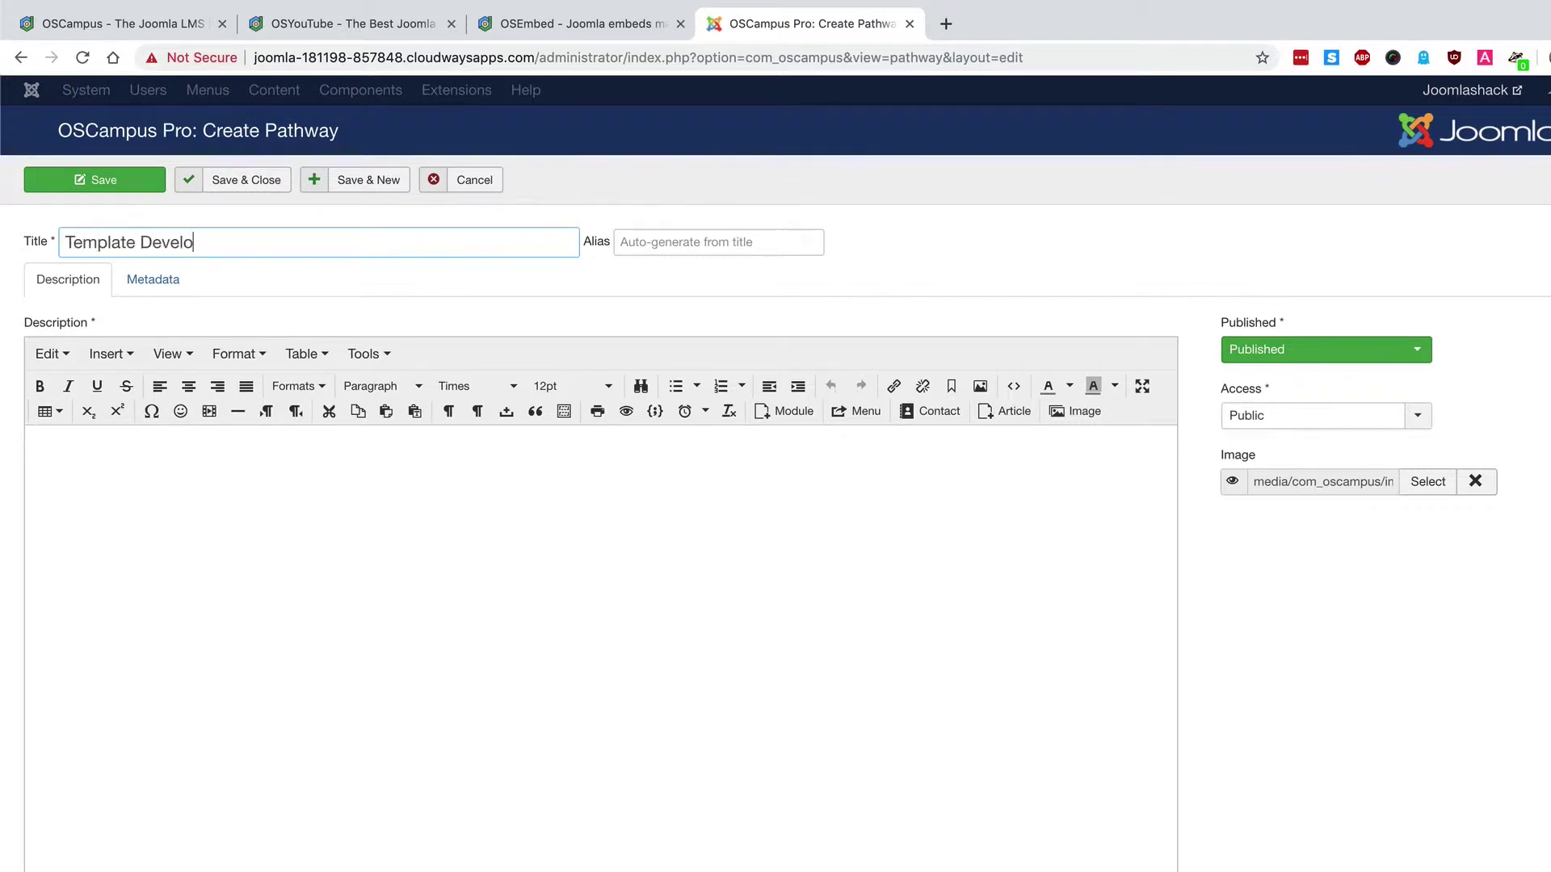
{"action": "key", "text": "BackSpace"}
{"action": "key", "text": "BackSpace"}
{"action": "type", "text": "ment"}
{"action": "left_click", "coordinate": [135, 495]}
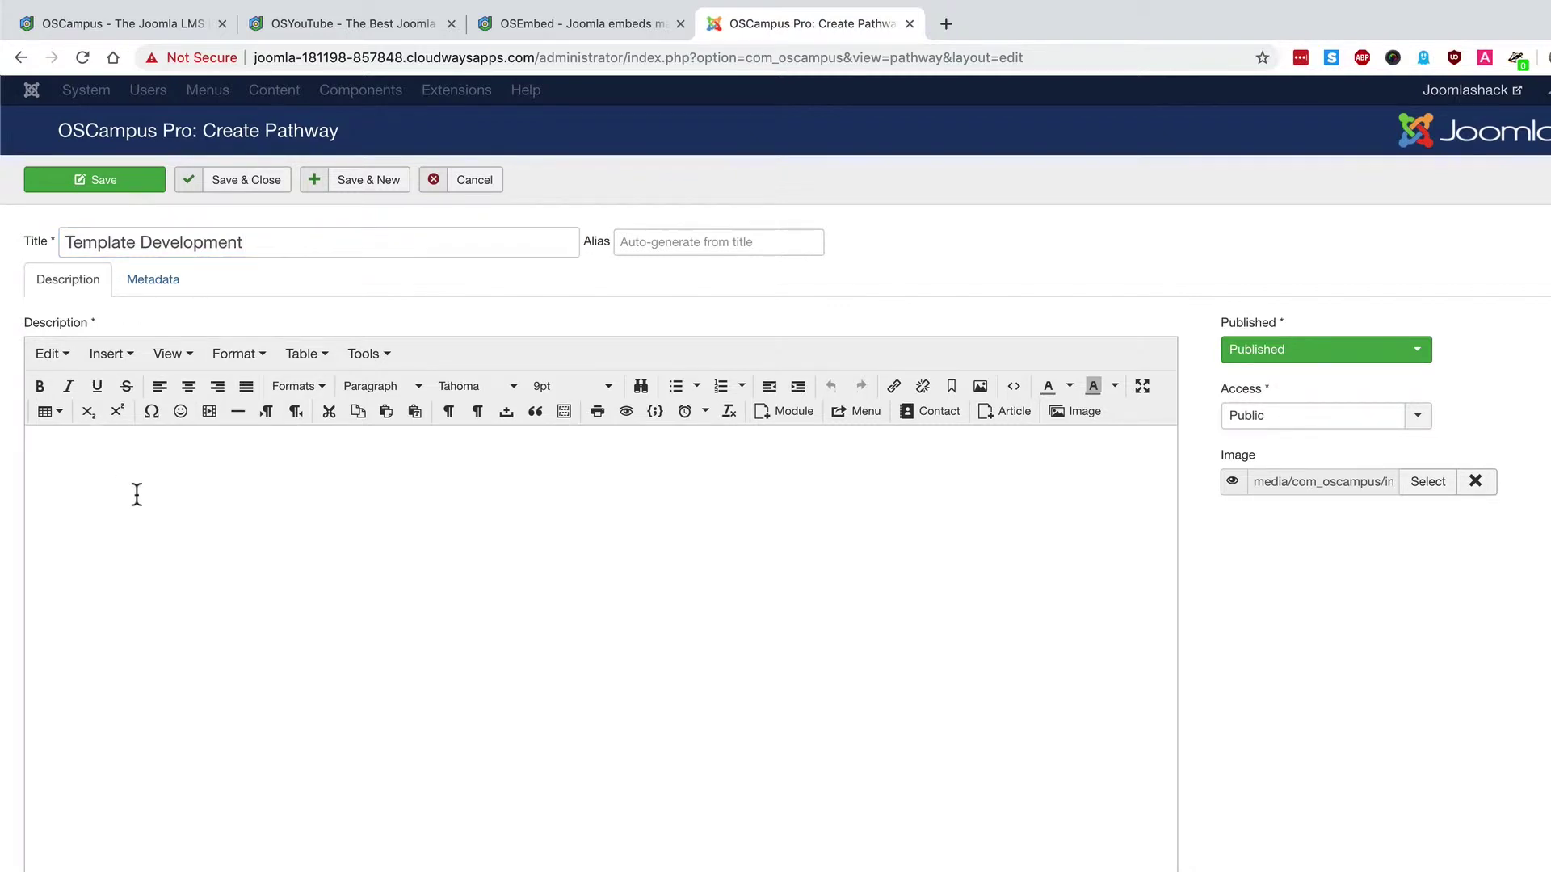
{"action": "type", "text": "You need CSS for these classes"}
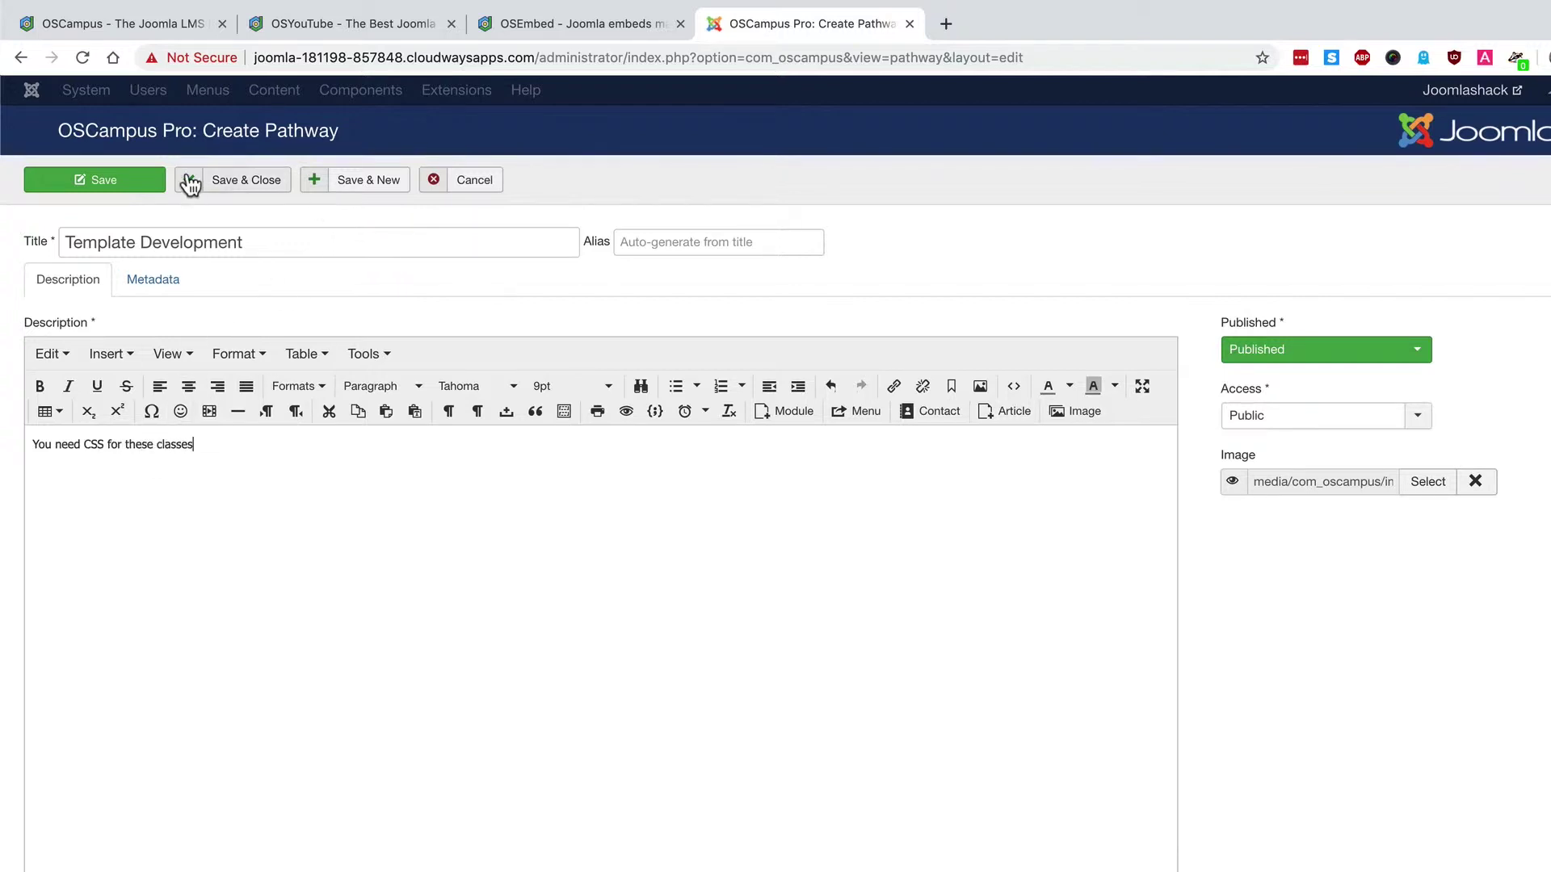
{"action": "left_click", "coordinate": [196, 184]}
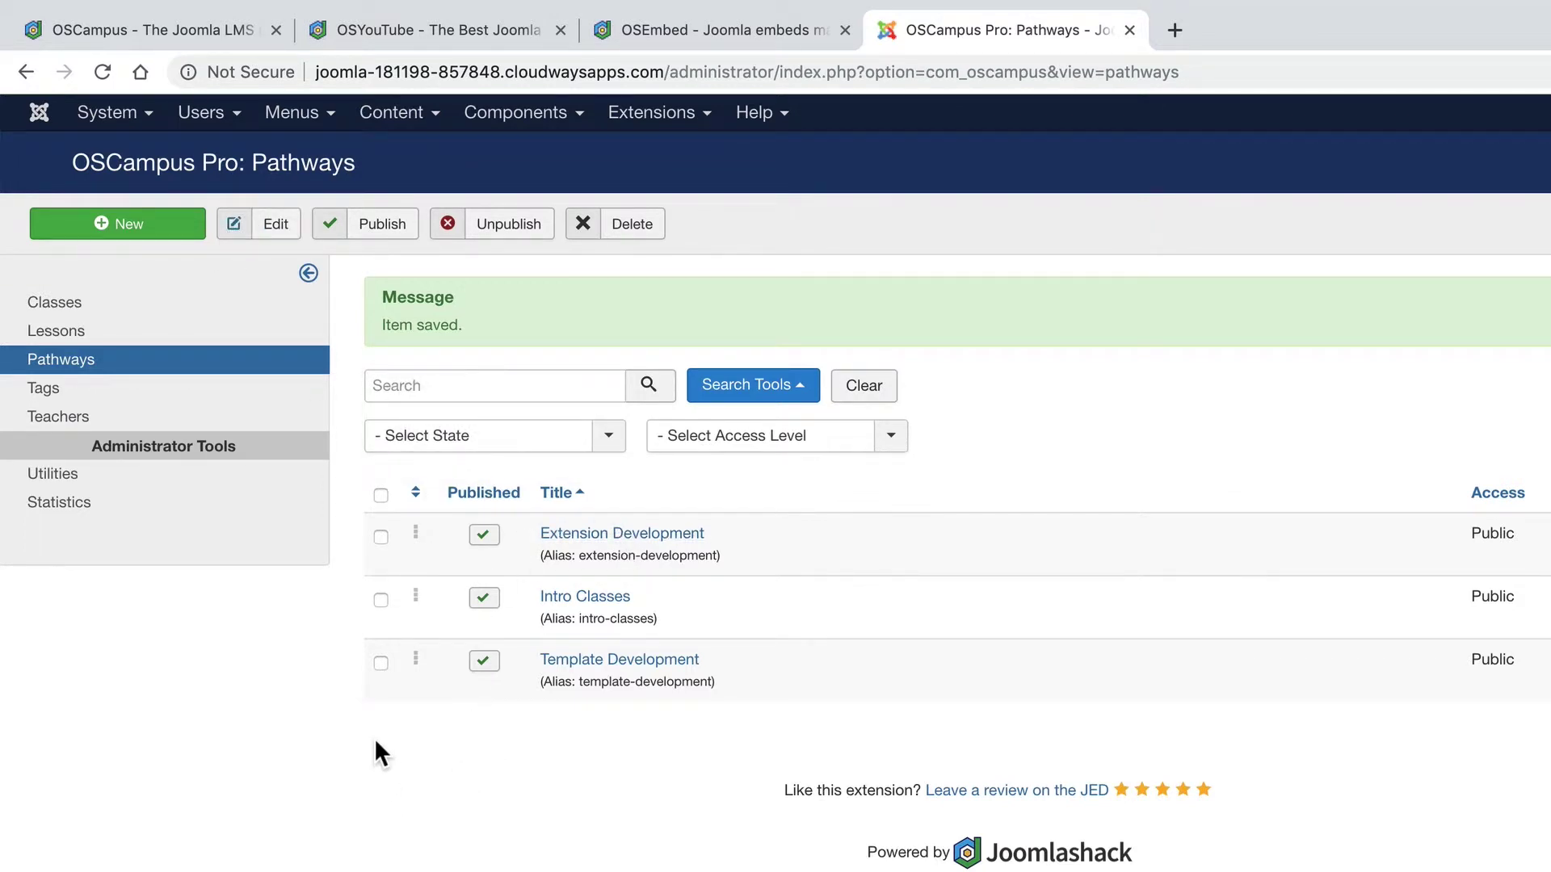
Step: Start a new class titled 'The Beginners Guide to Joomla' with Super User as teacher
{"action": "left_click", "coordinate": [81, 308]}
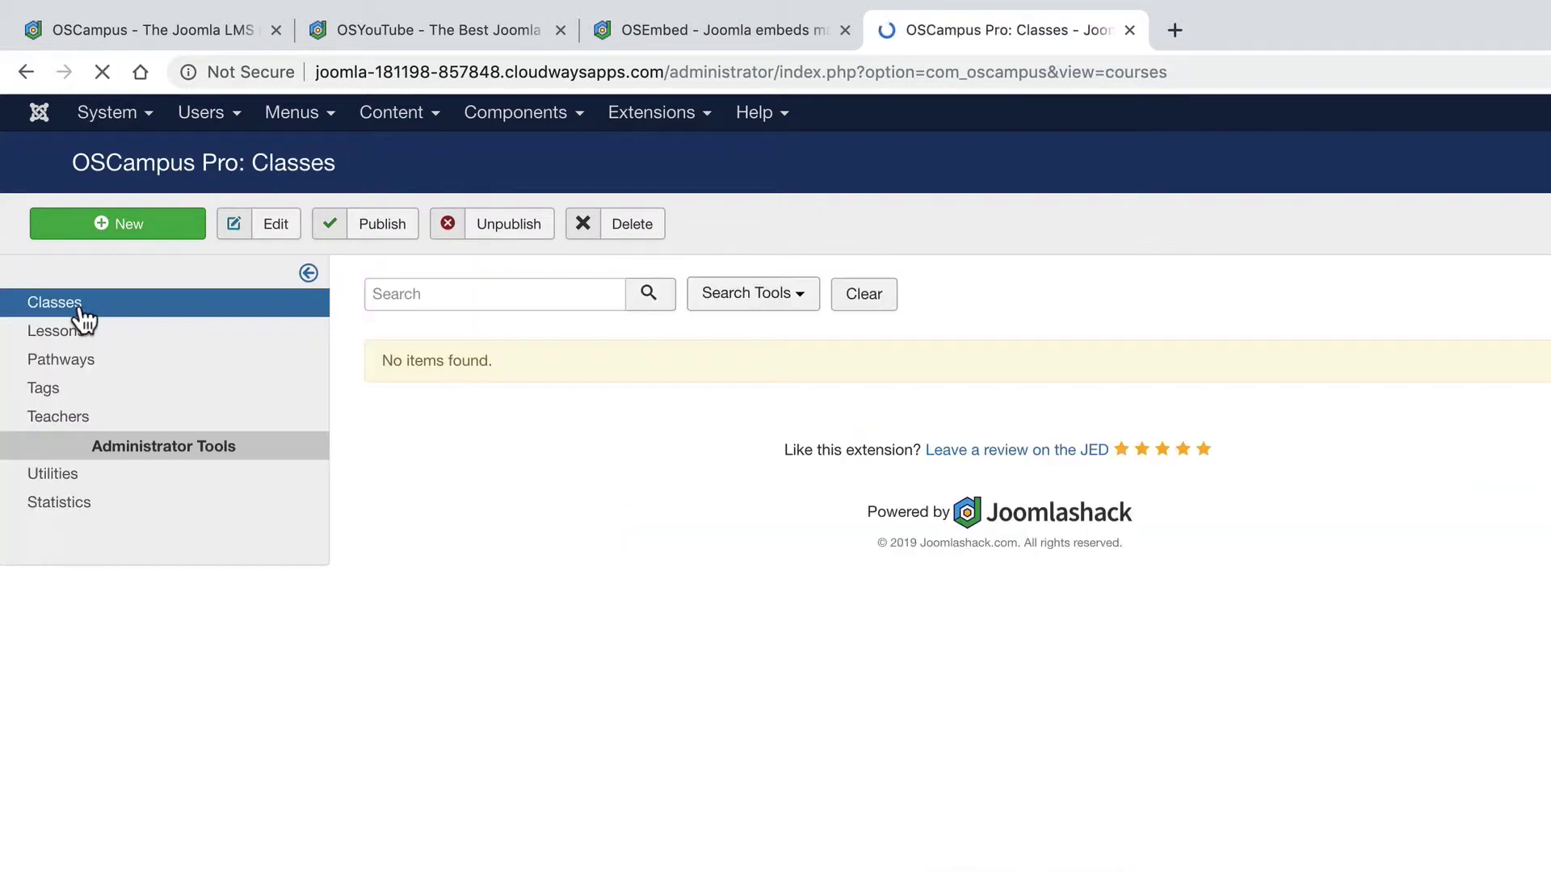
{"action": "left_click", "coordinate": [114, 237]}
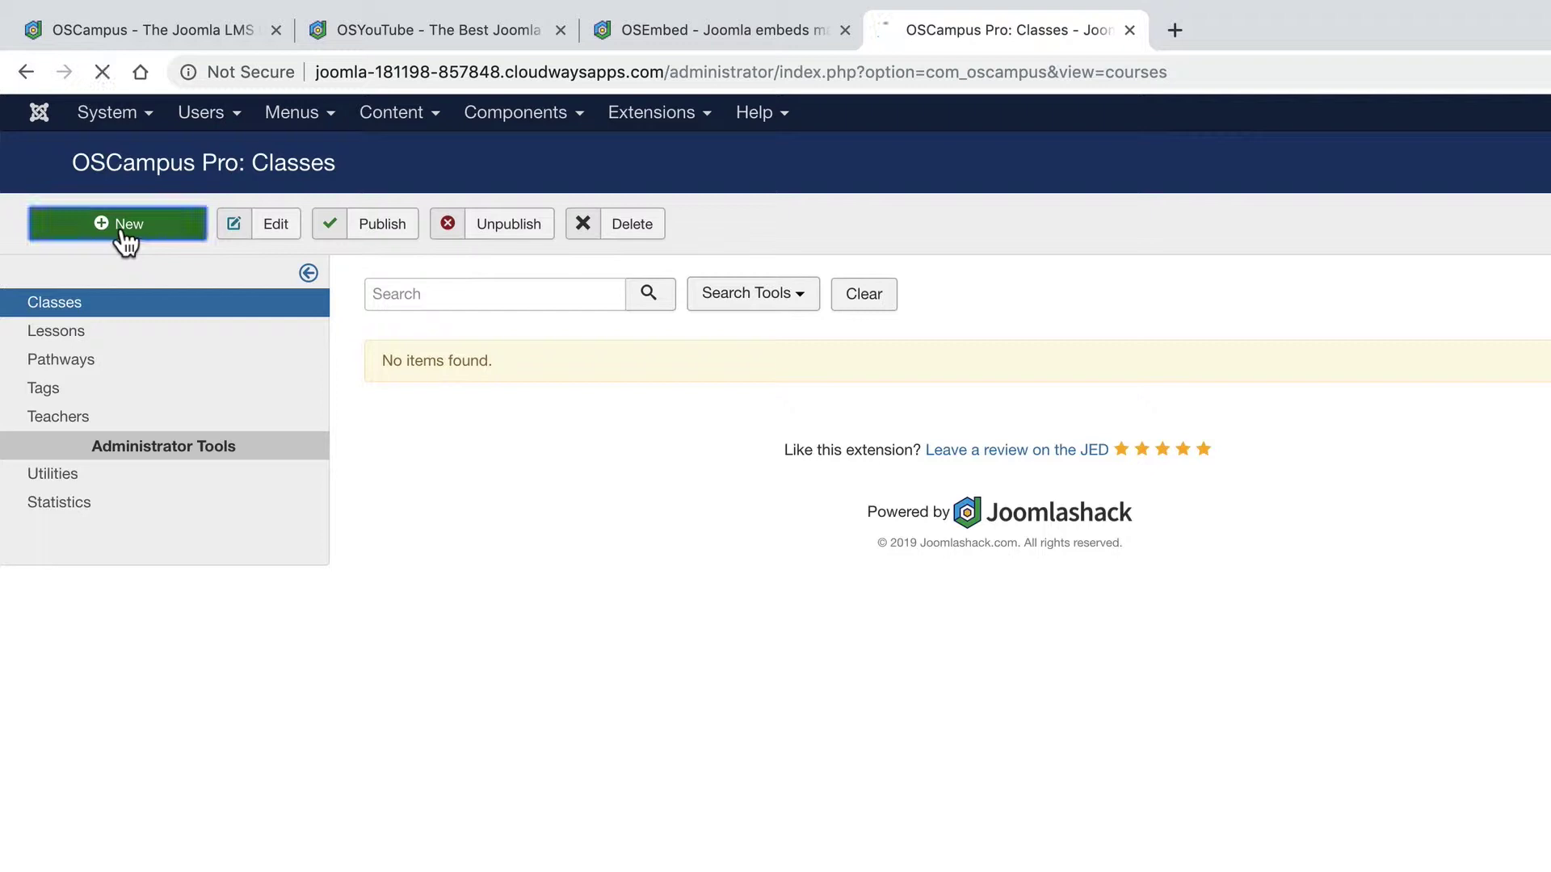
{"action": "left_click", "coordinate": [186, 292]}
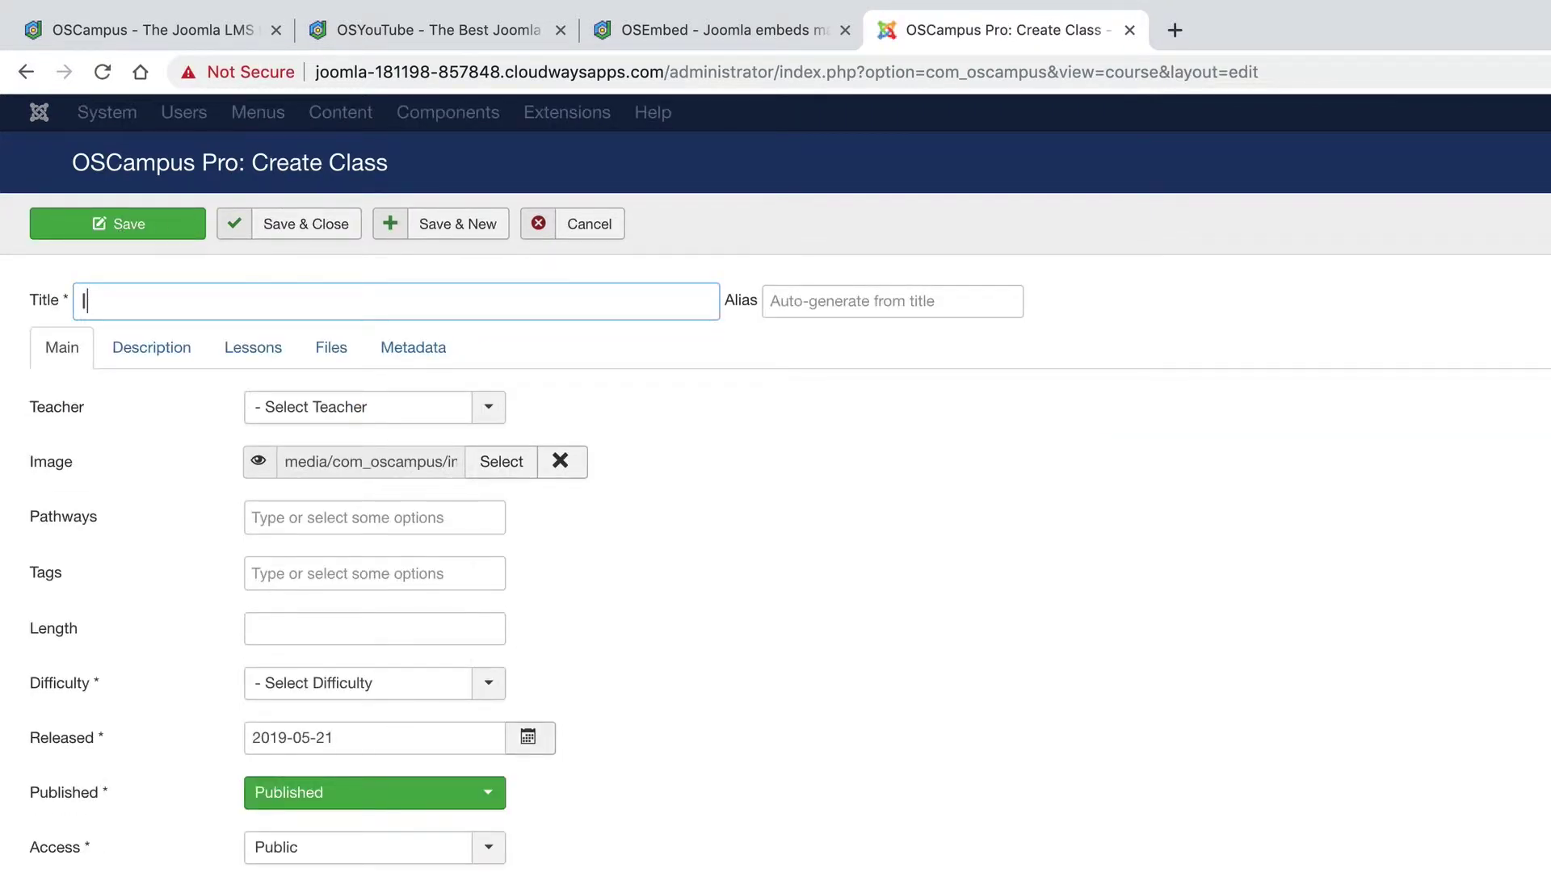
{"action": "type", "text": "The Beginners Guide to "}
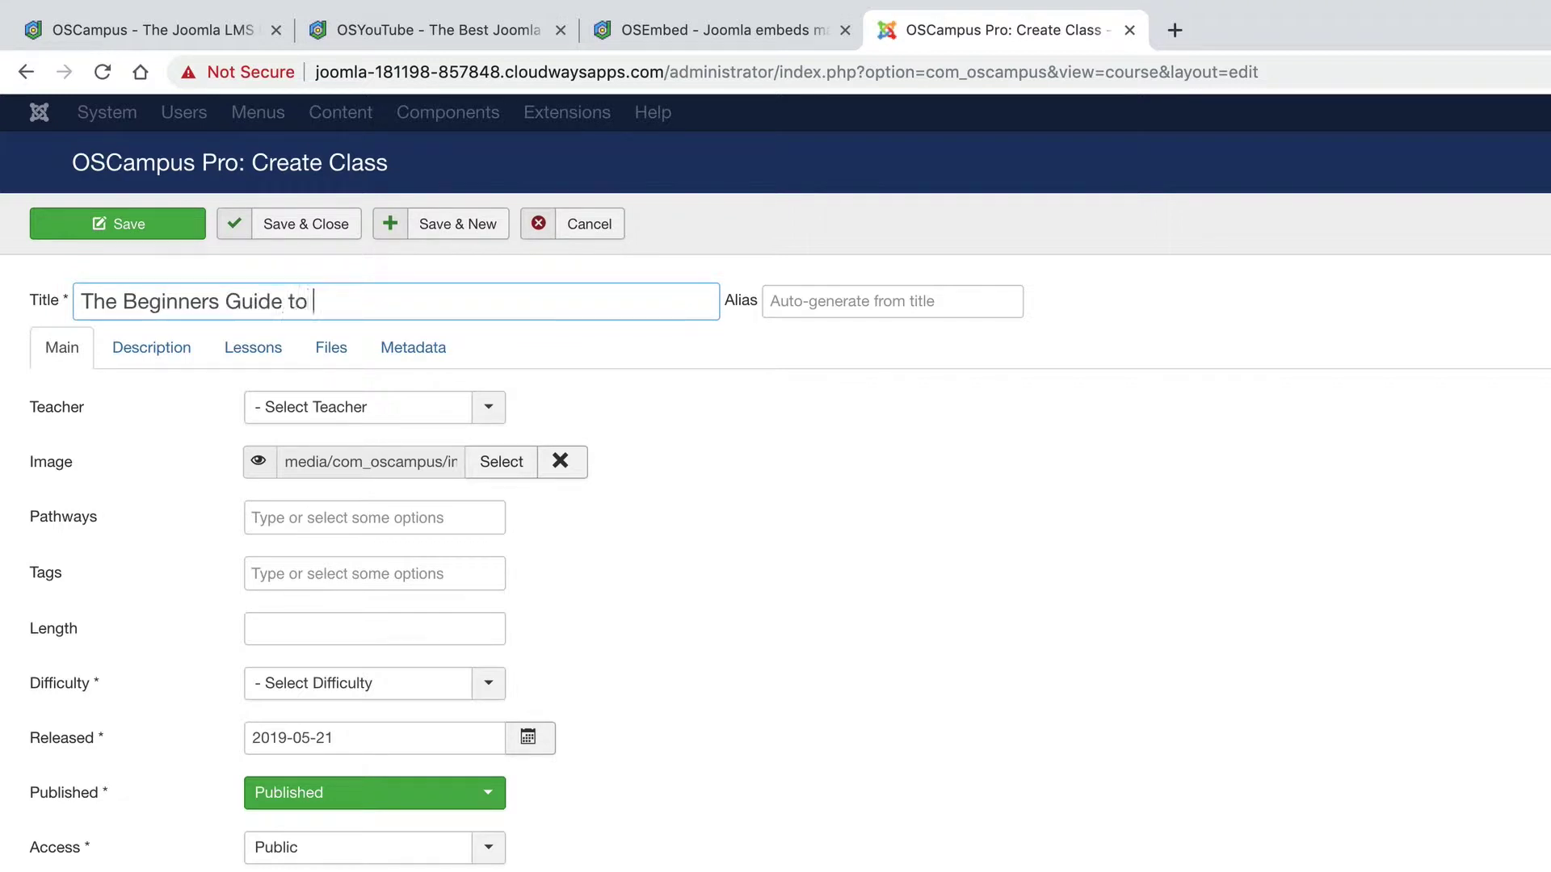
{"action": "type", "text": "Joomla"}
{"action": "left_click", "coordinate": [447, 404]}
{"action": "left_click", "coordinate": [375, 464]}
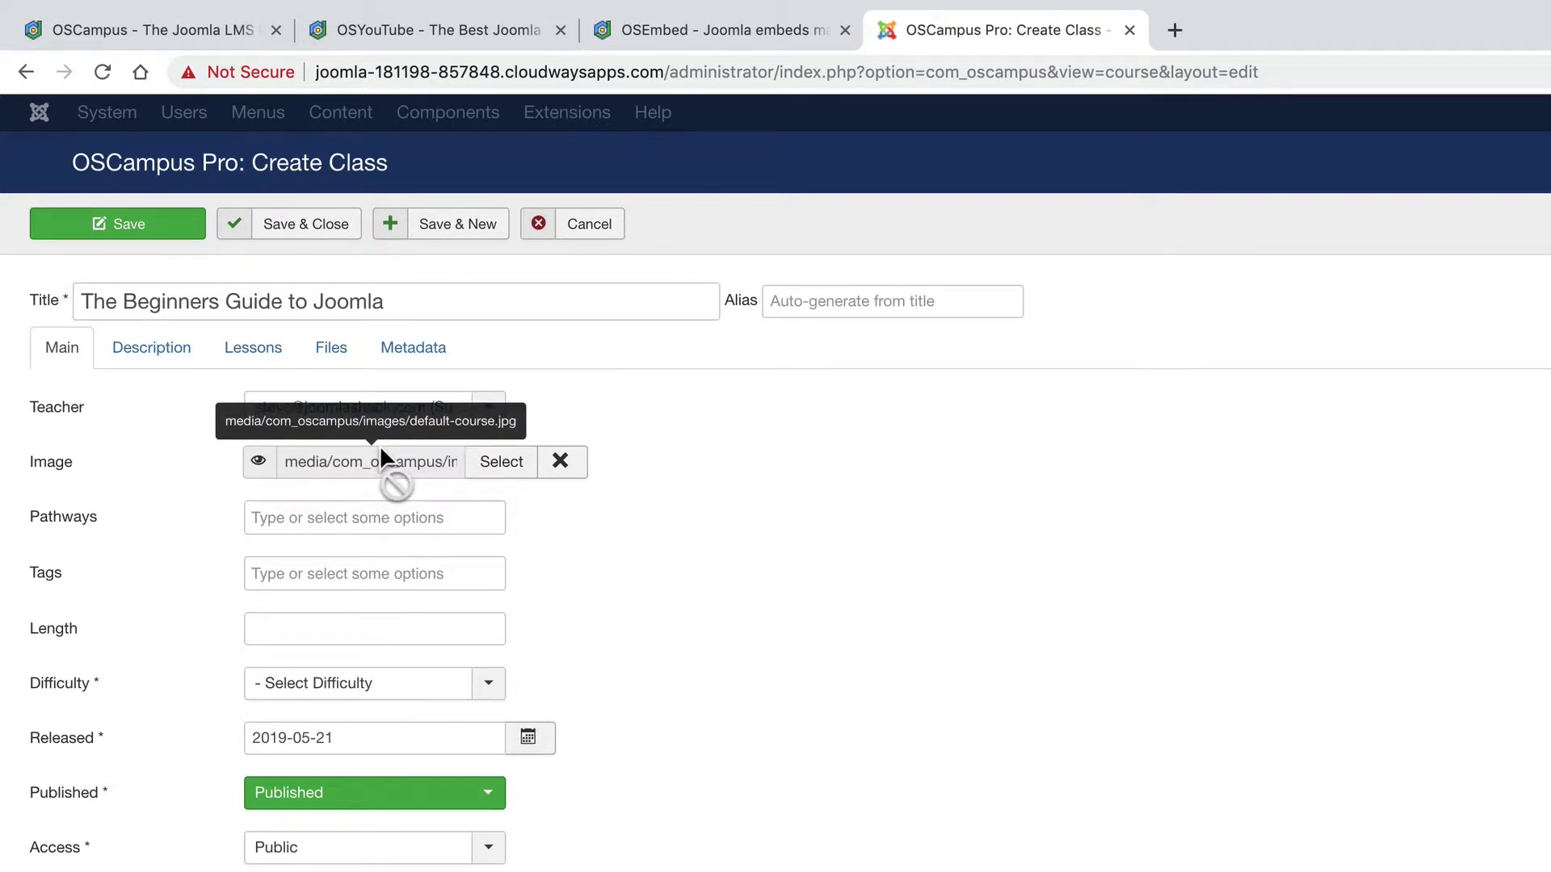
Step: Put the class in the Intro Classes pathway with length 54 and Beginner difficulty
{"action": "left_click", "coordinate": [292, 518]}
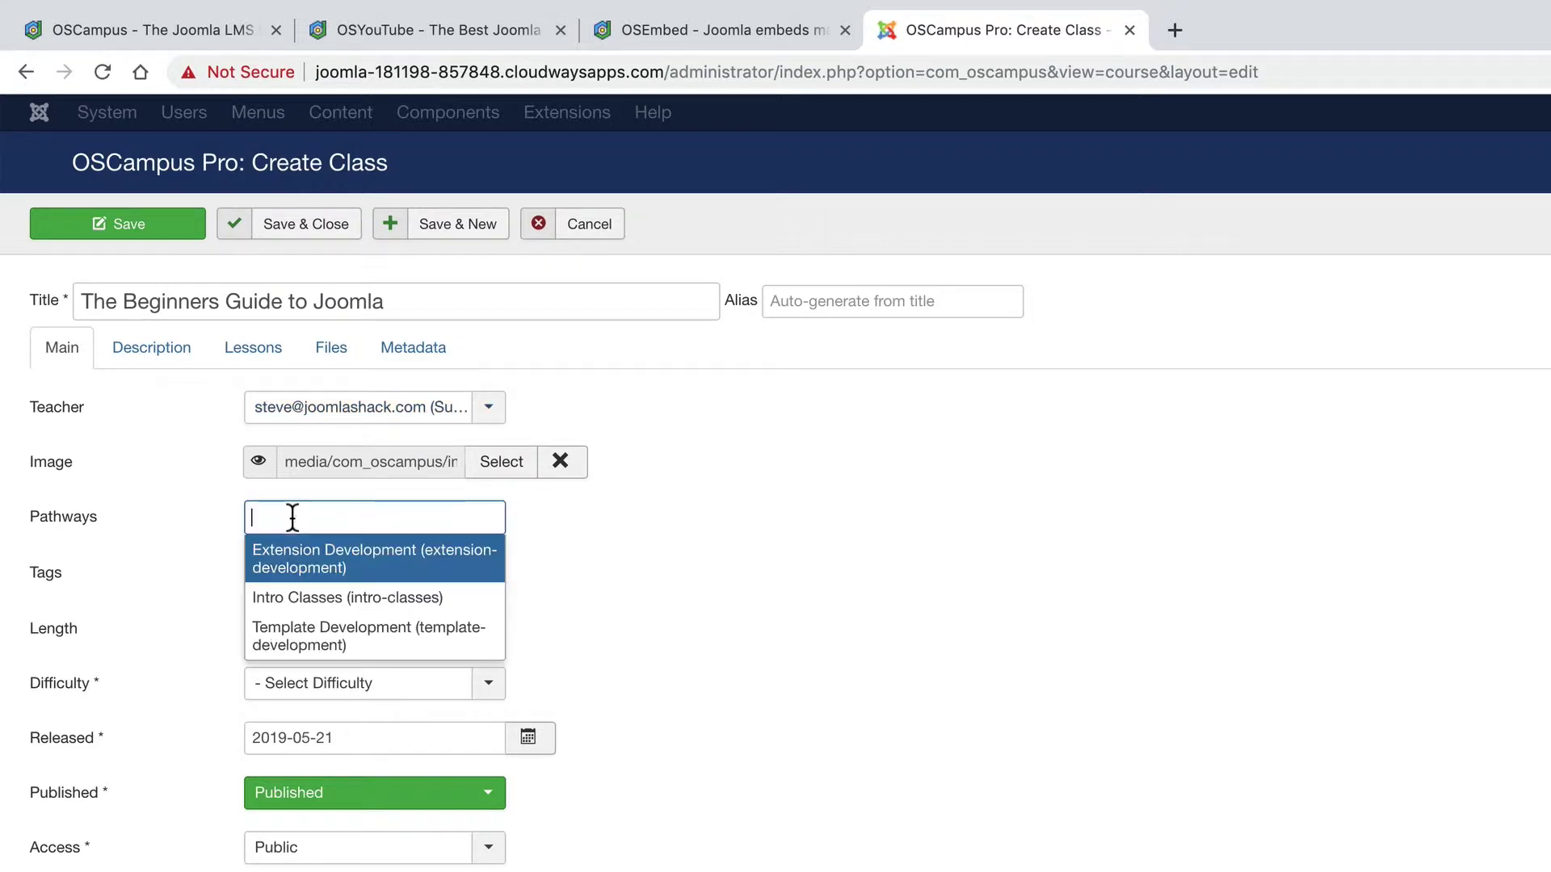
{"action": "left_click", "coordinate": [279, 598]}
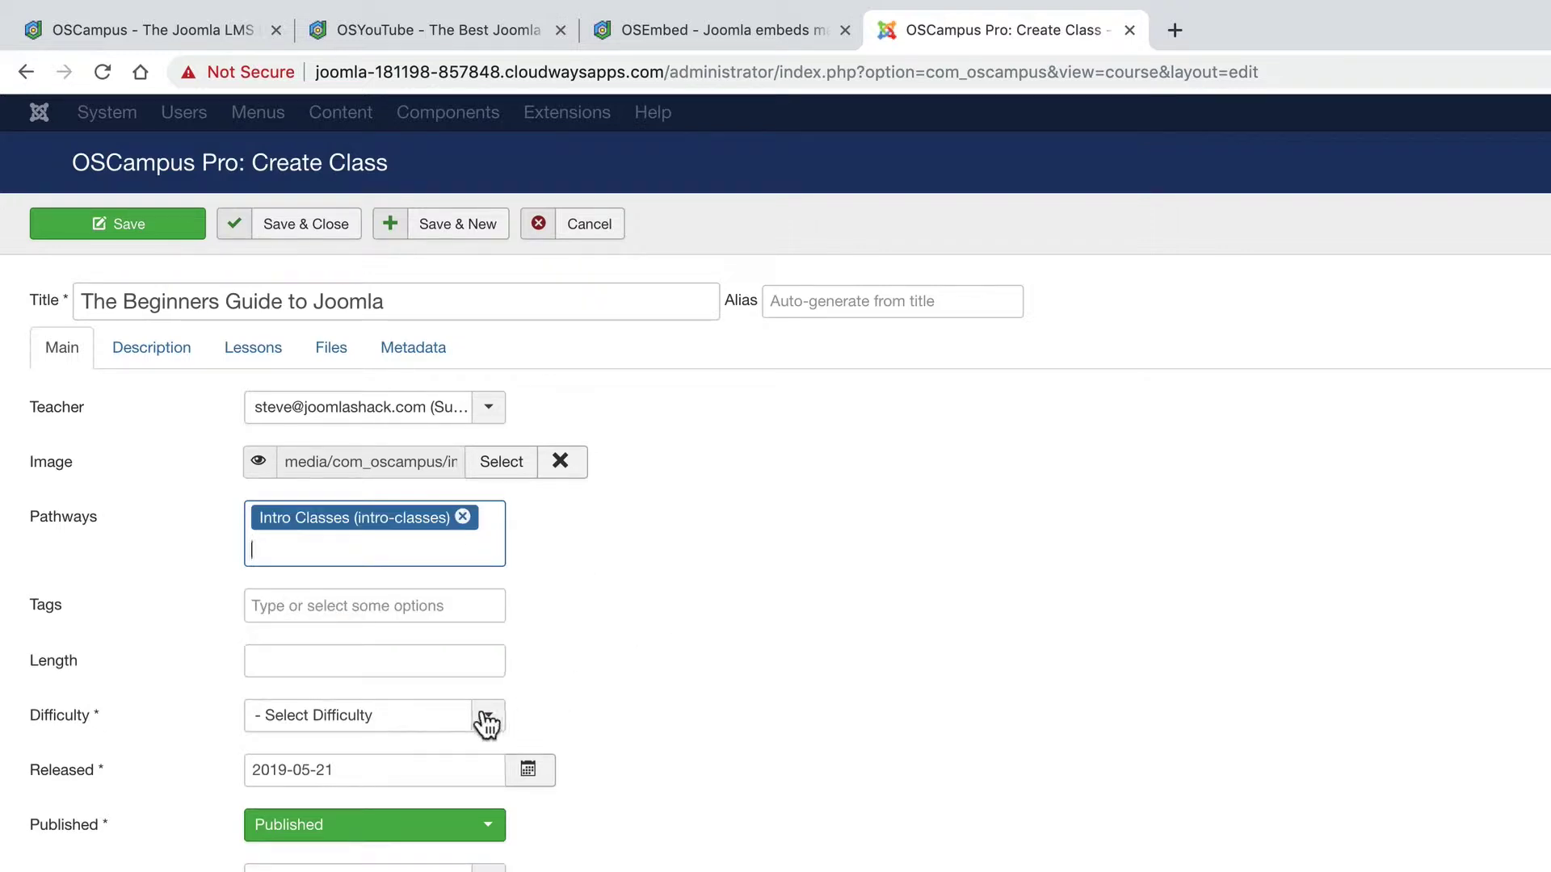
{"action": "left_click", "coordinate": [321, 658]}
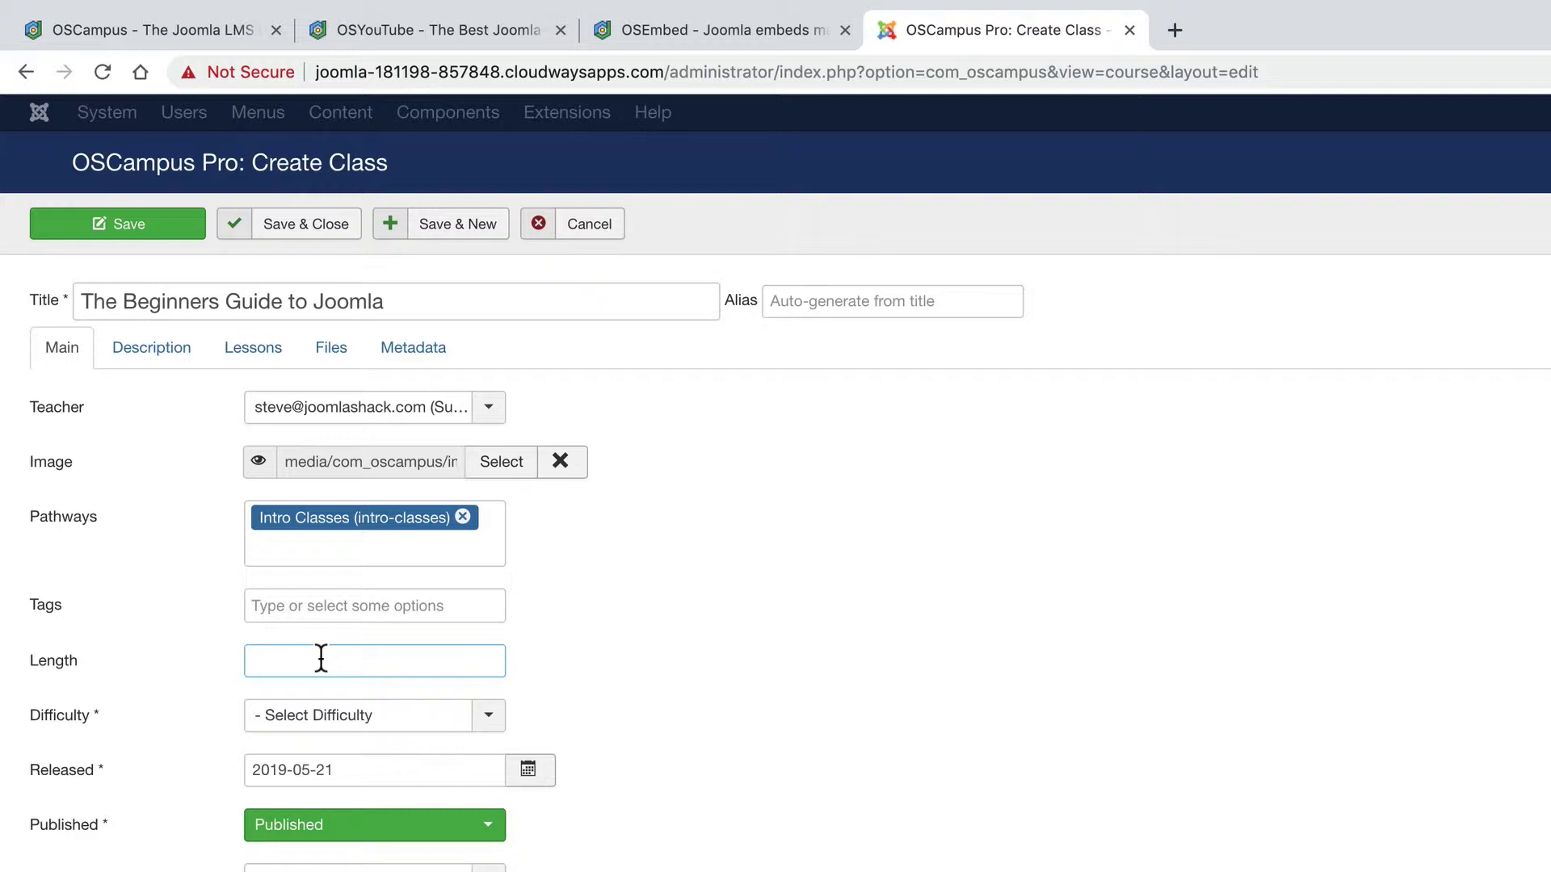
{"action": "type", "text": "54"}
{"action": "left_click", "coordinate": [308, 718]}
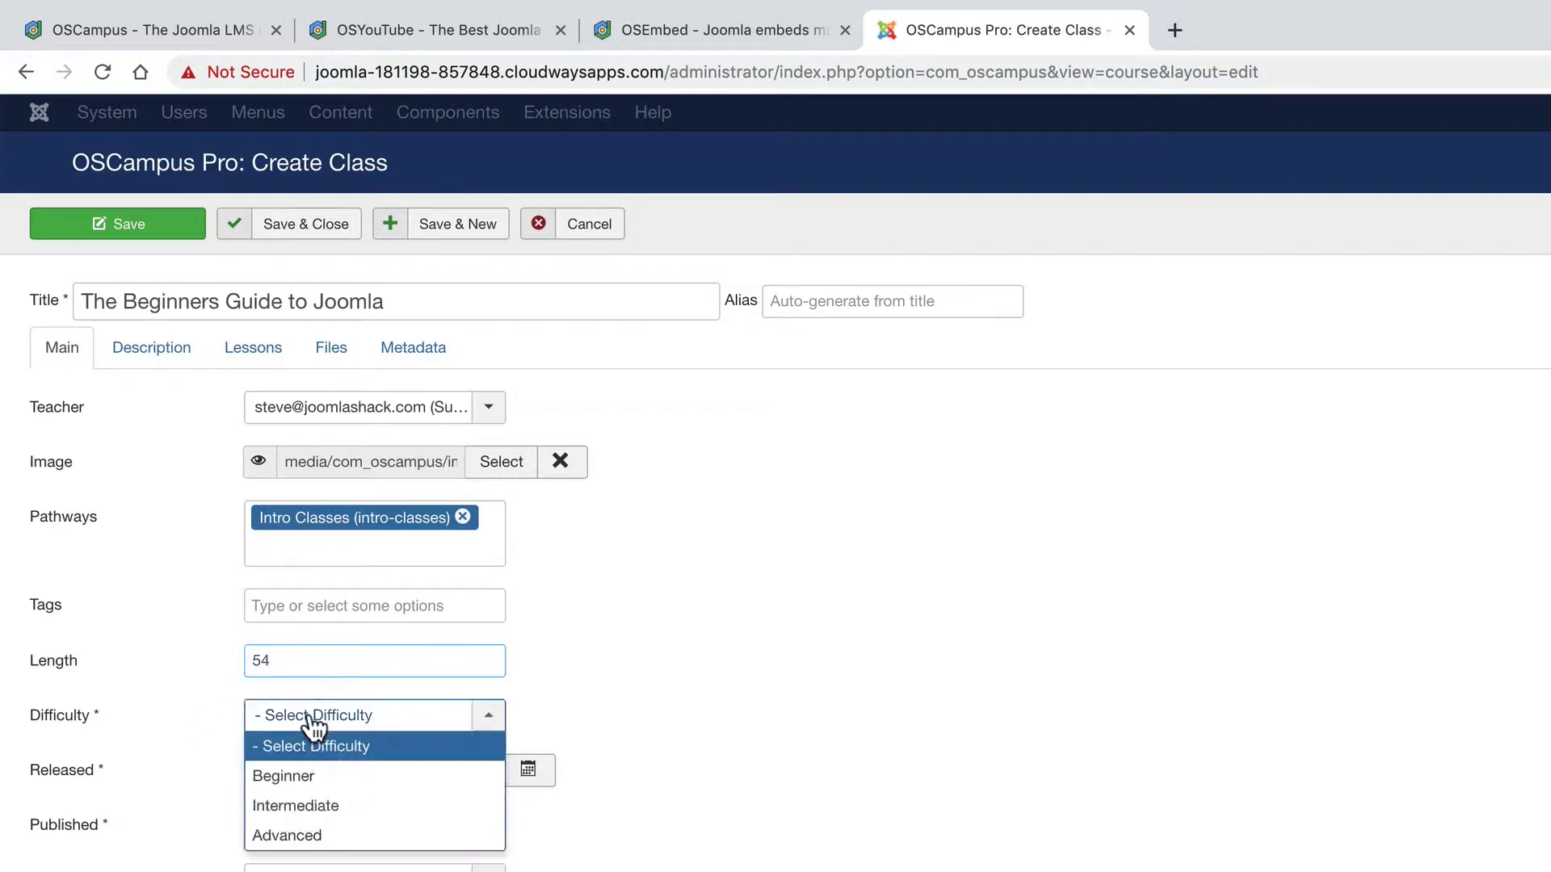
{"action": "left_click", "coordinate": [300, 776]}
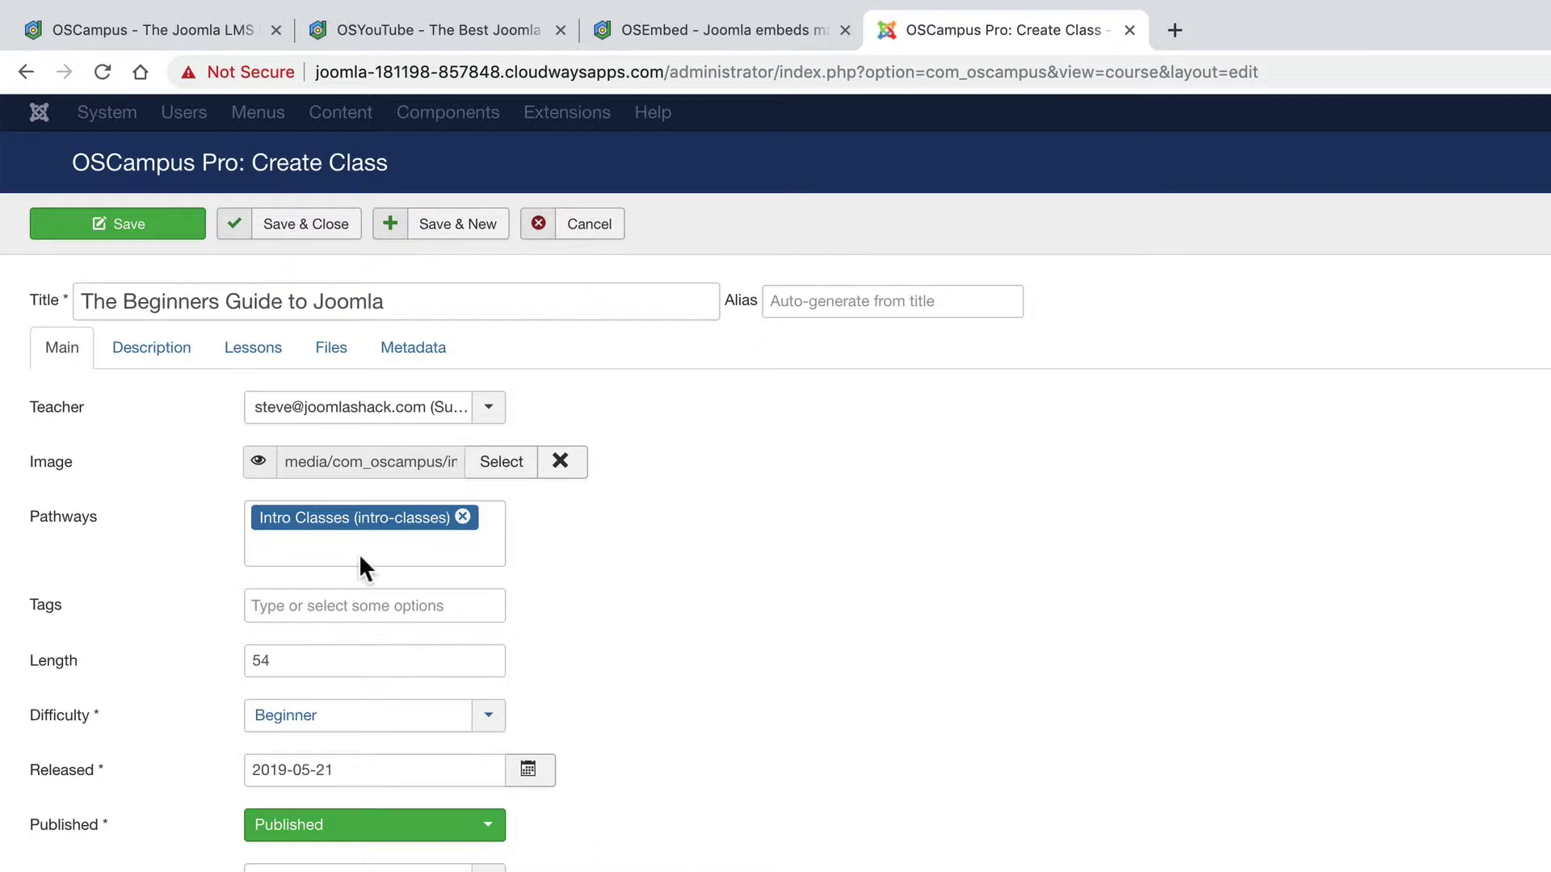
{"action": "left_click", "coordinate": [173, 356]}
Step: Enter the class description 'This is for people who are 100% new to Joomla.'
{"action": "left_click", "coordinate": [269, 654]}
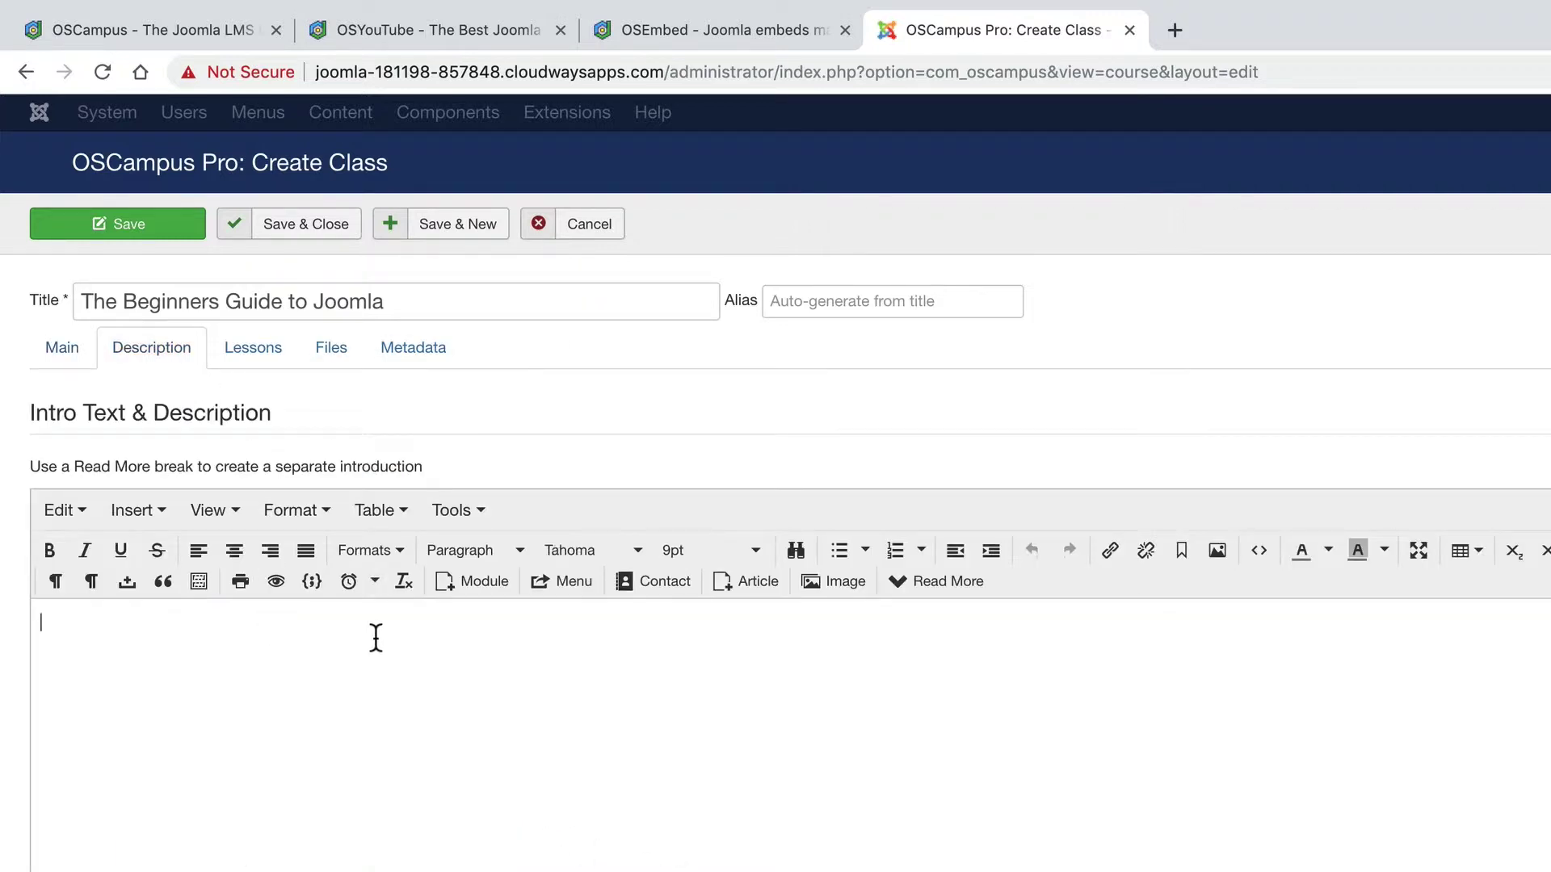
{"action": "type", "text": "This if r"}
{"action": "key", "text": "BackSpace"}
{"action": "key", "text": "BackSpace"}
{"action": "key", "text": "BackSpace"}
{"action": "type", "text": "s for peope"}
{"action": "key", "text": "BackSpace"}
{"action": "type", "text": "le"}
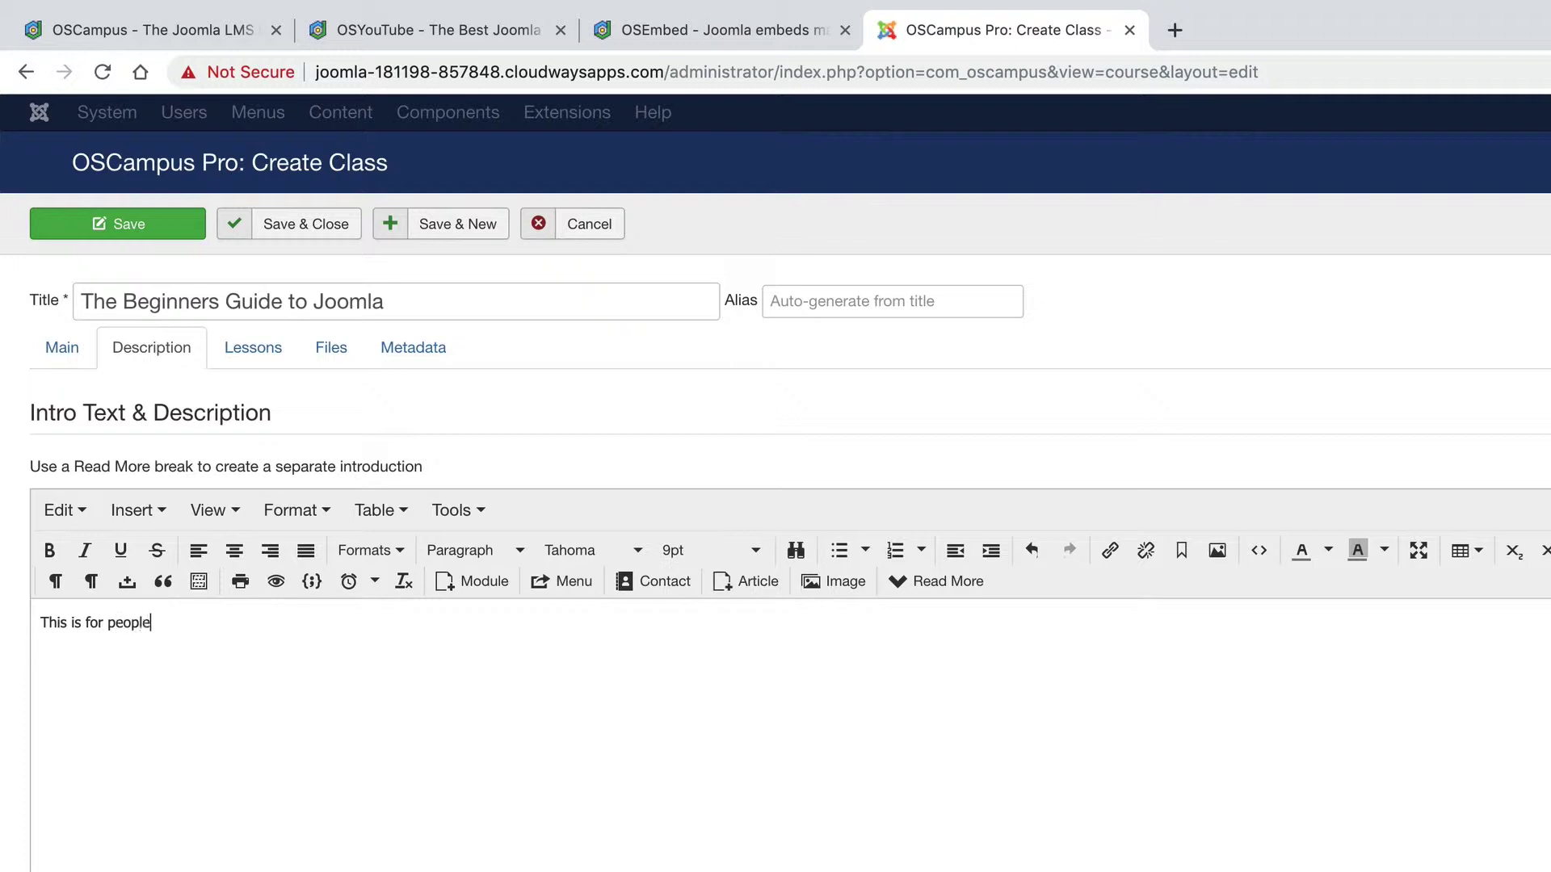
{"action": "type", "text": " who are 100% new to Joomla."}
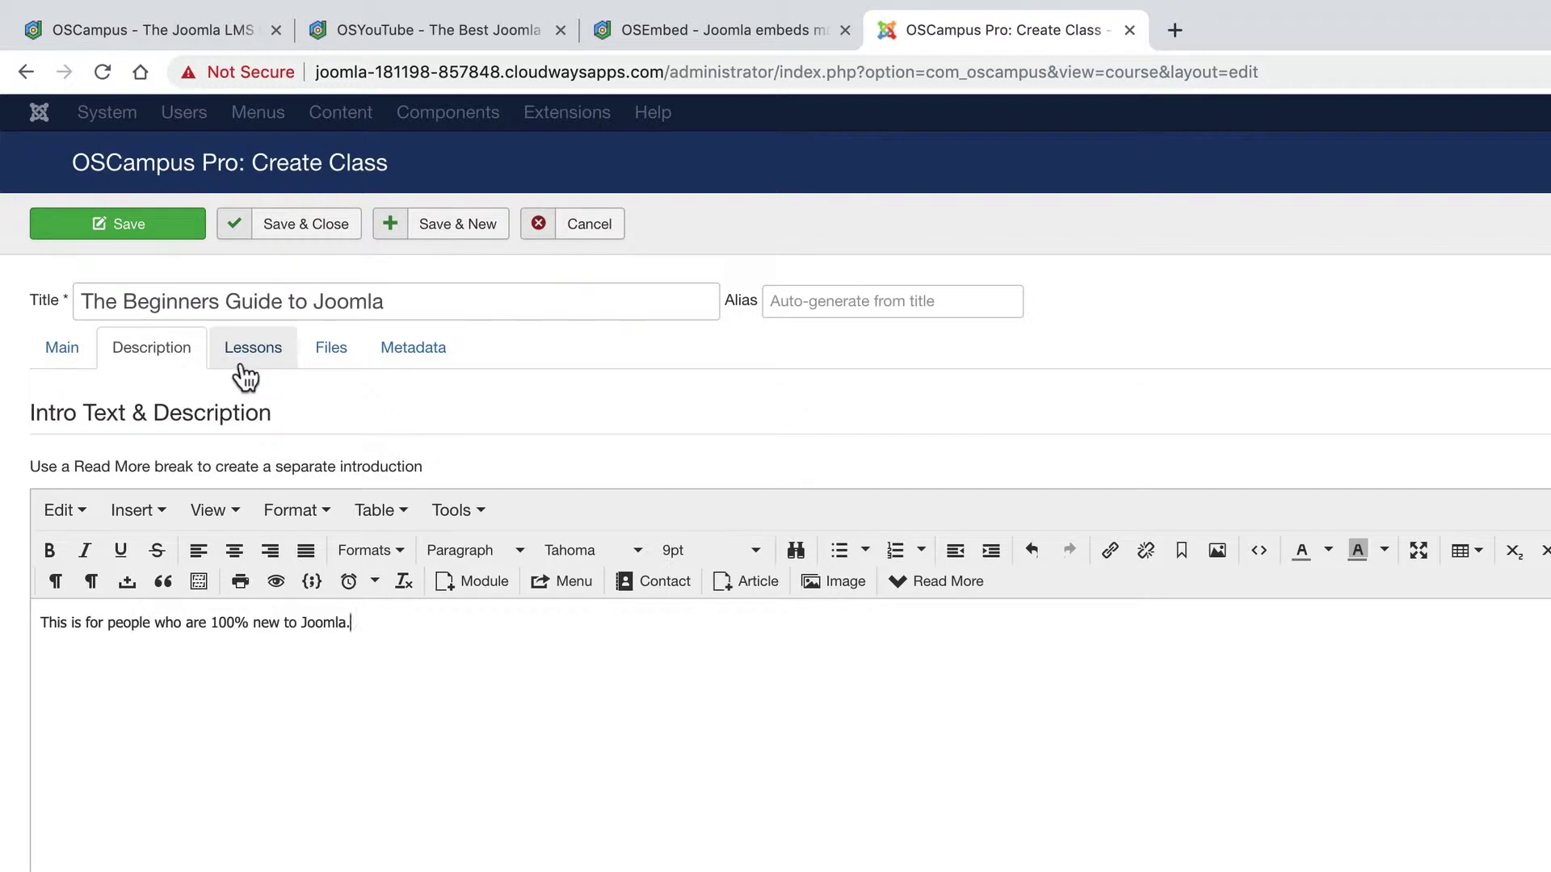
Step: Check the class's Lessons and Files sections
{"action": "left_click", "coordinate": [245, 365]}
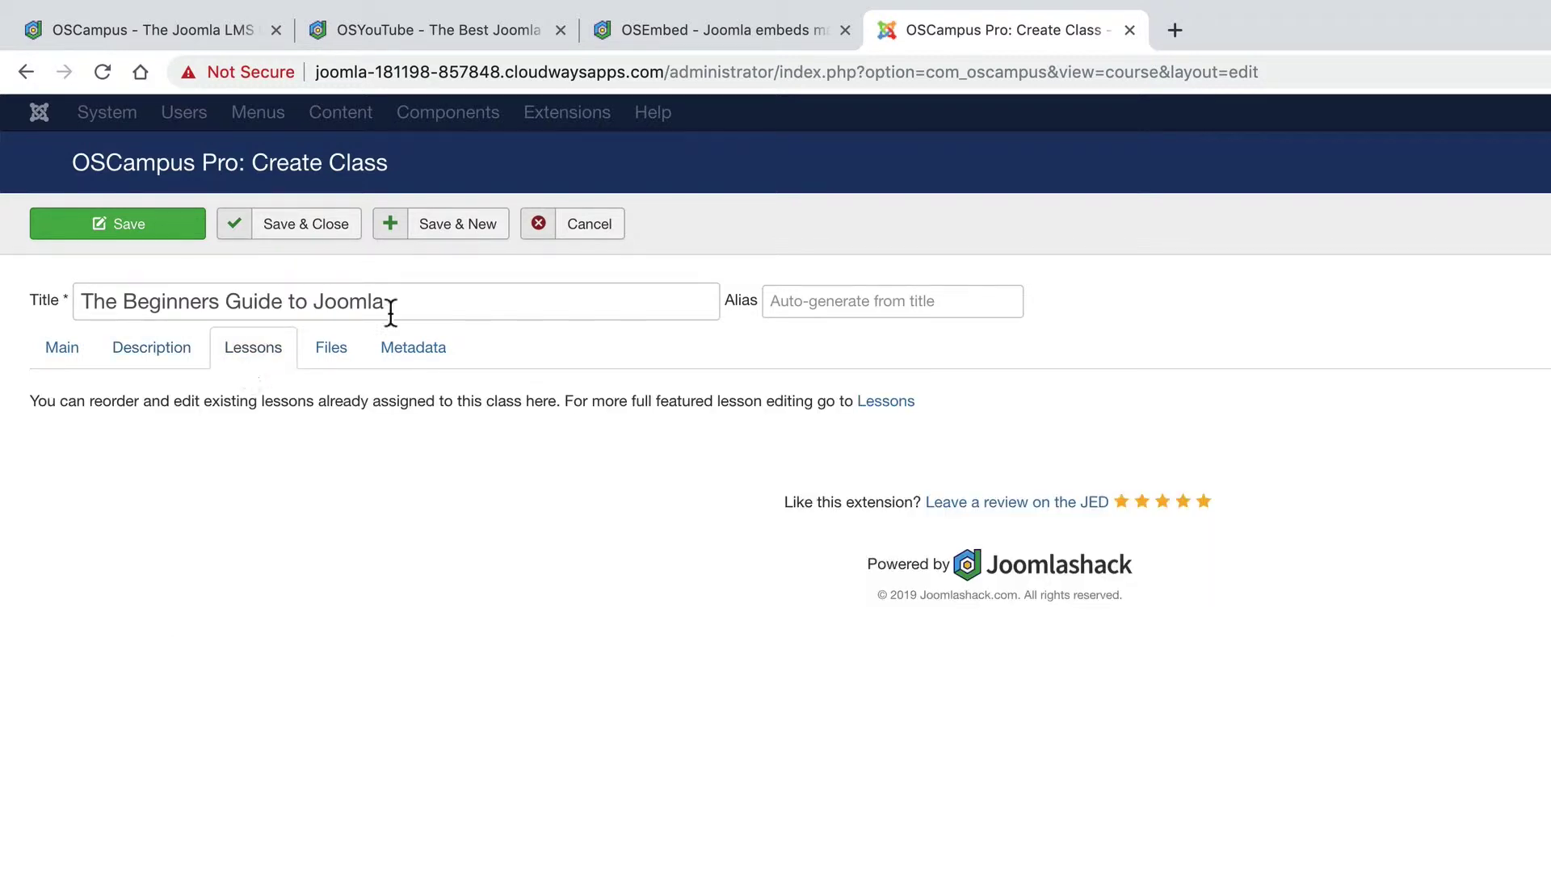
{"action": "left_click", "coordinate": [335, 347]}
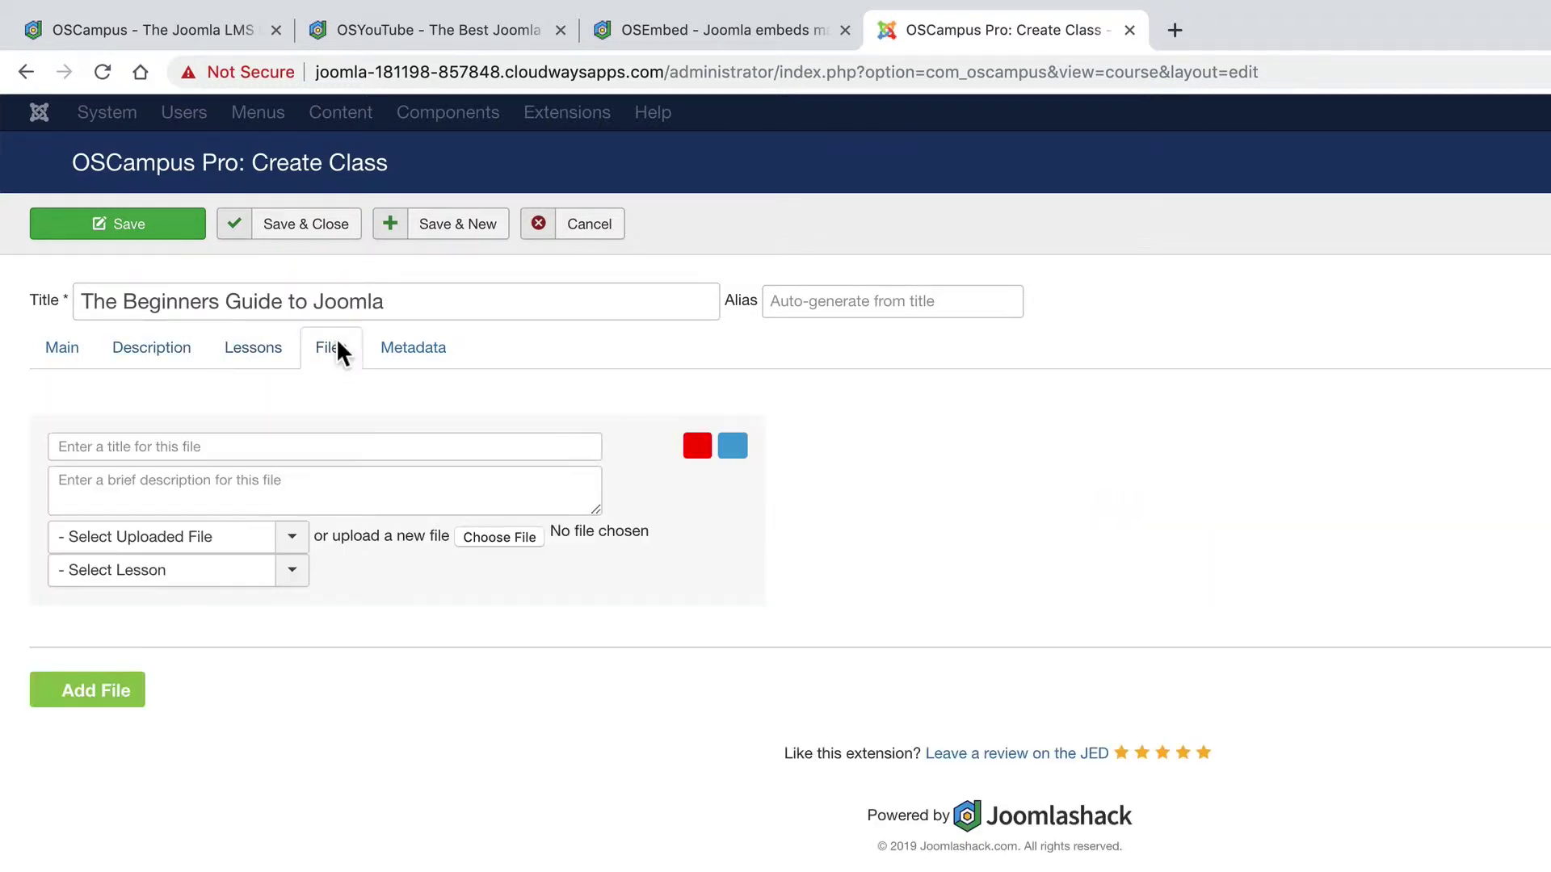
{"action": "left_click", "coordinate": [277, 351]}
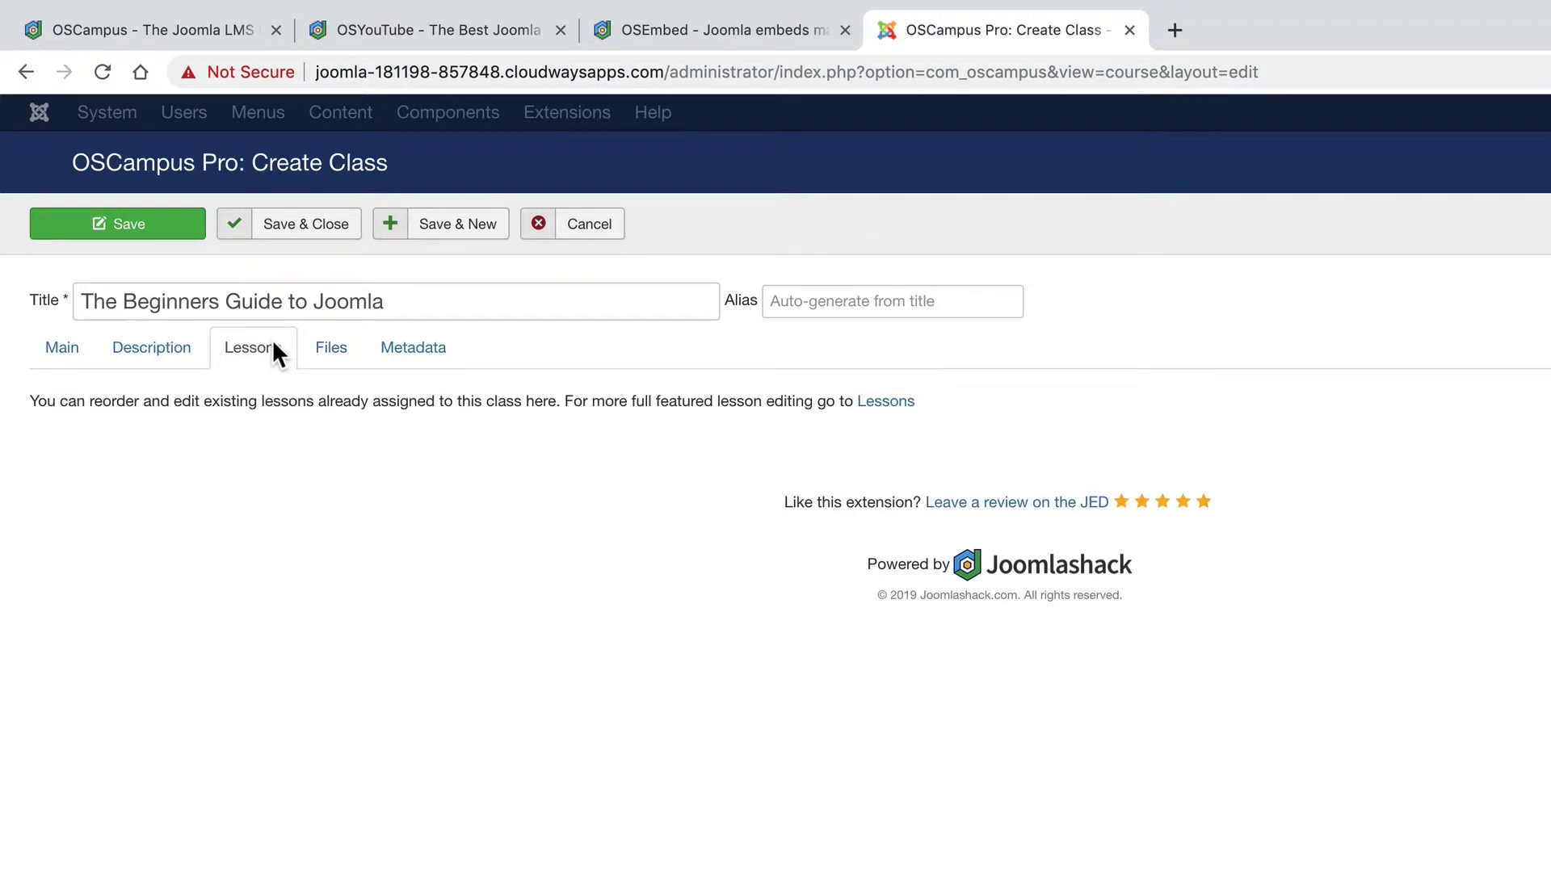
{"action": "left_click", "coordinate": [323, 349]}
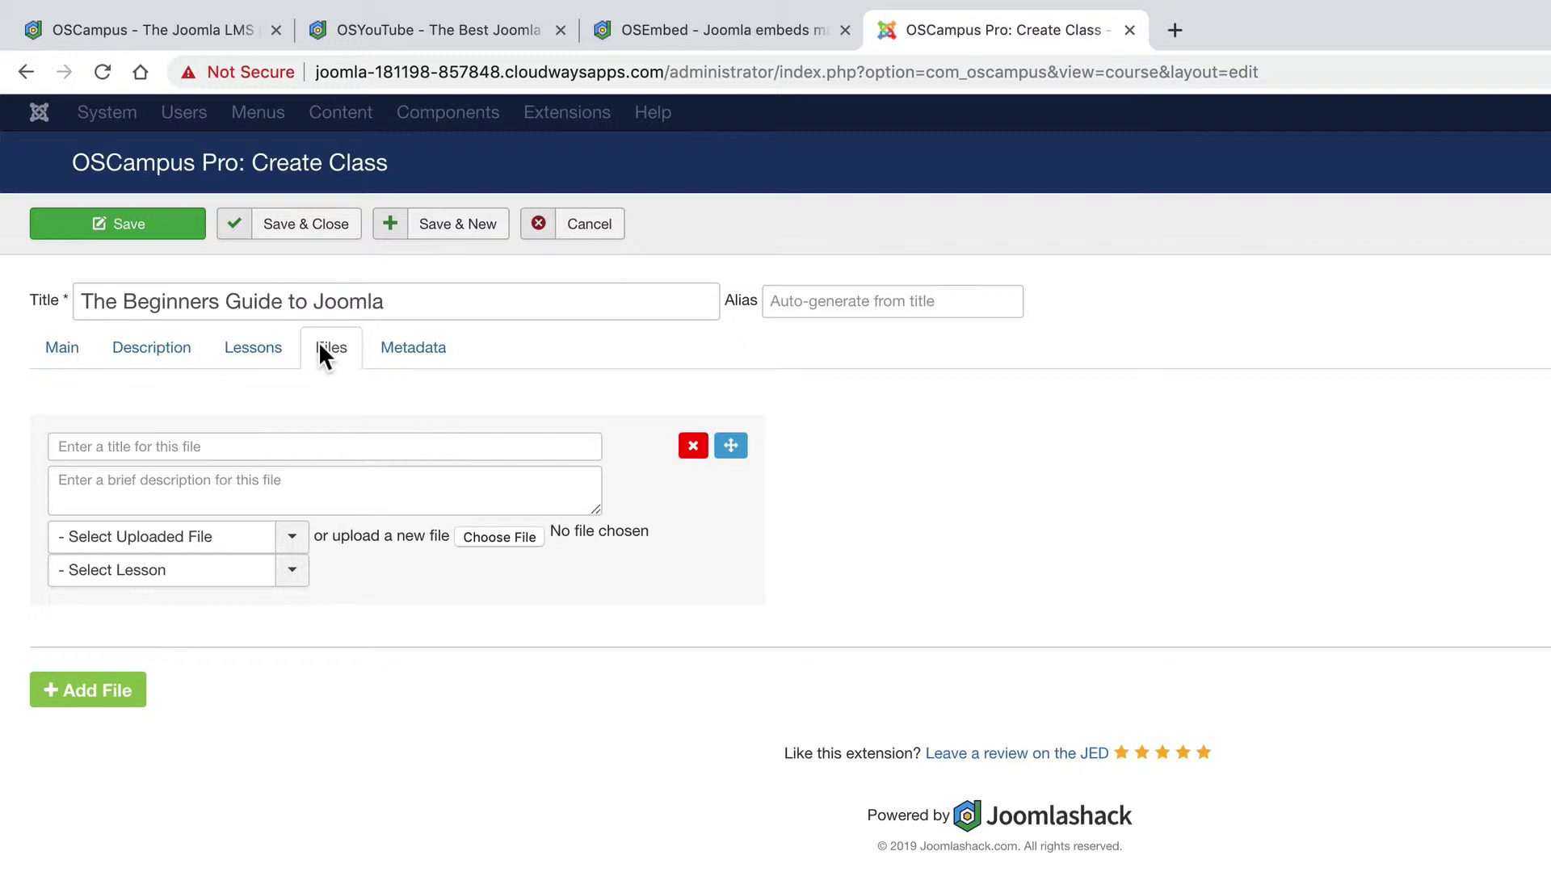
Step: Save the class, view the empty Lessons list, and start a new lesson
{"action": "left_click", "coordinate": [276, 234]}
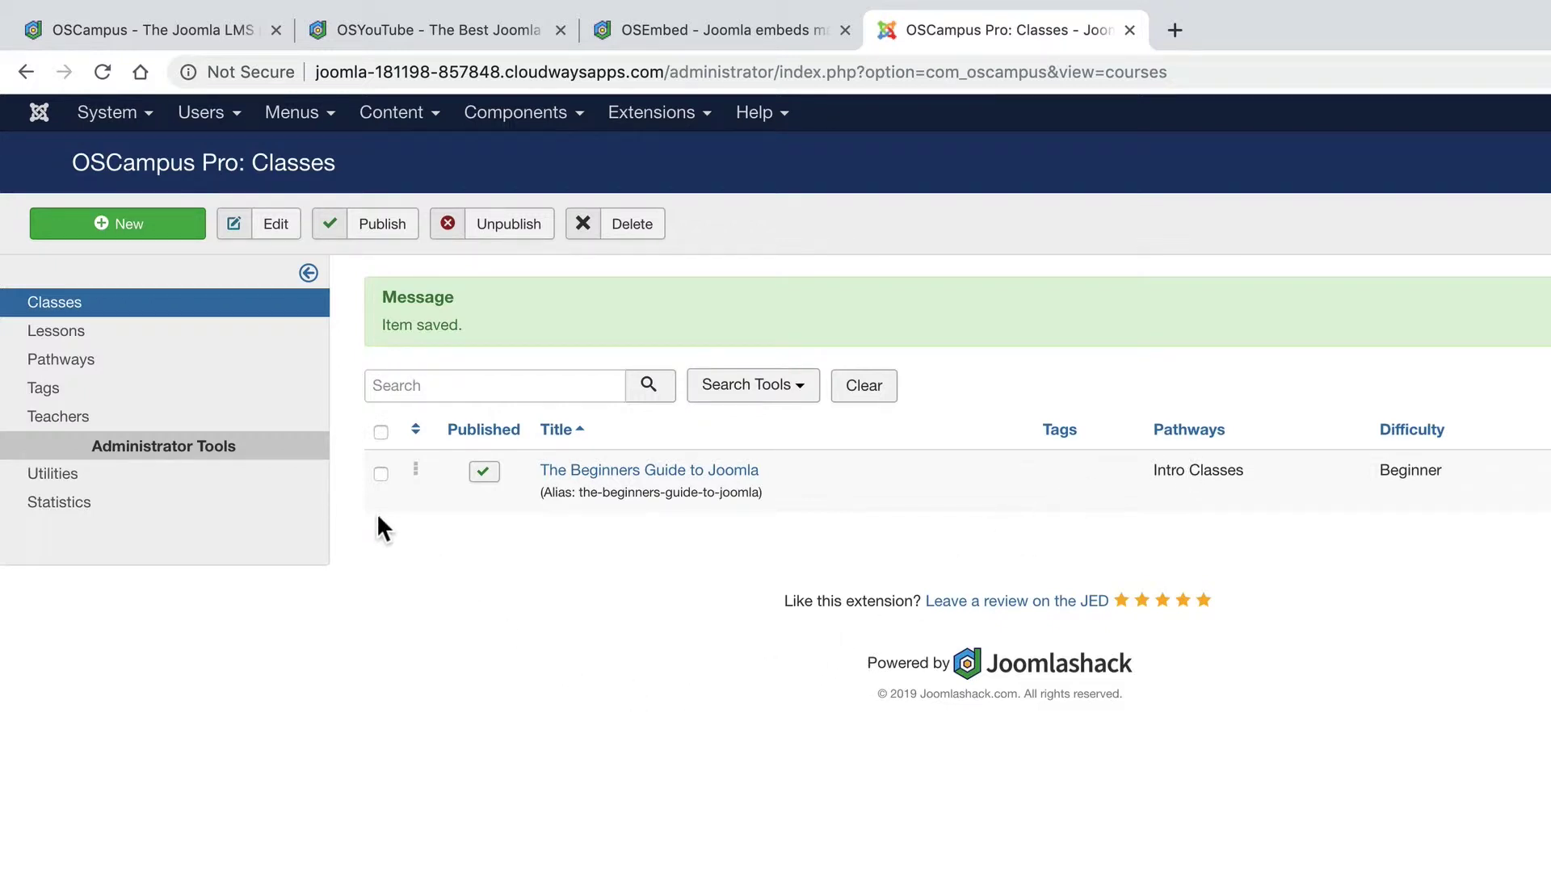
{"action": "left_click", "coordinate": [109, 343]}
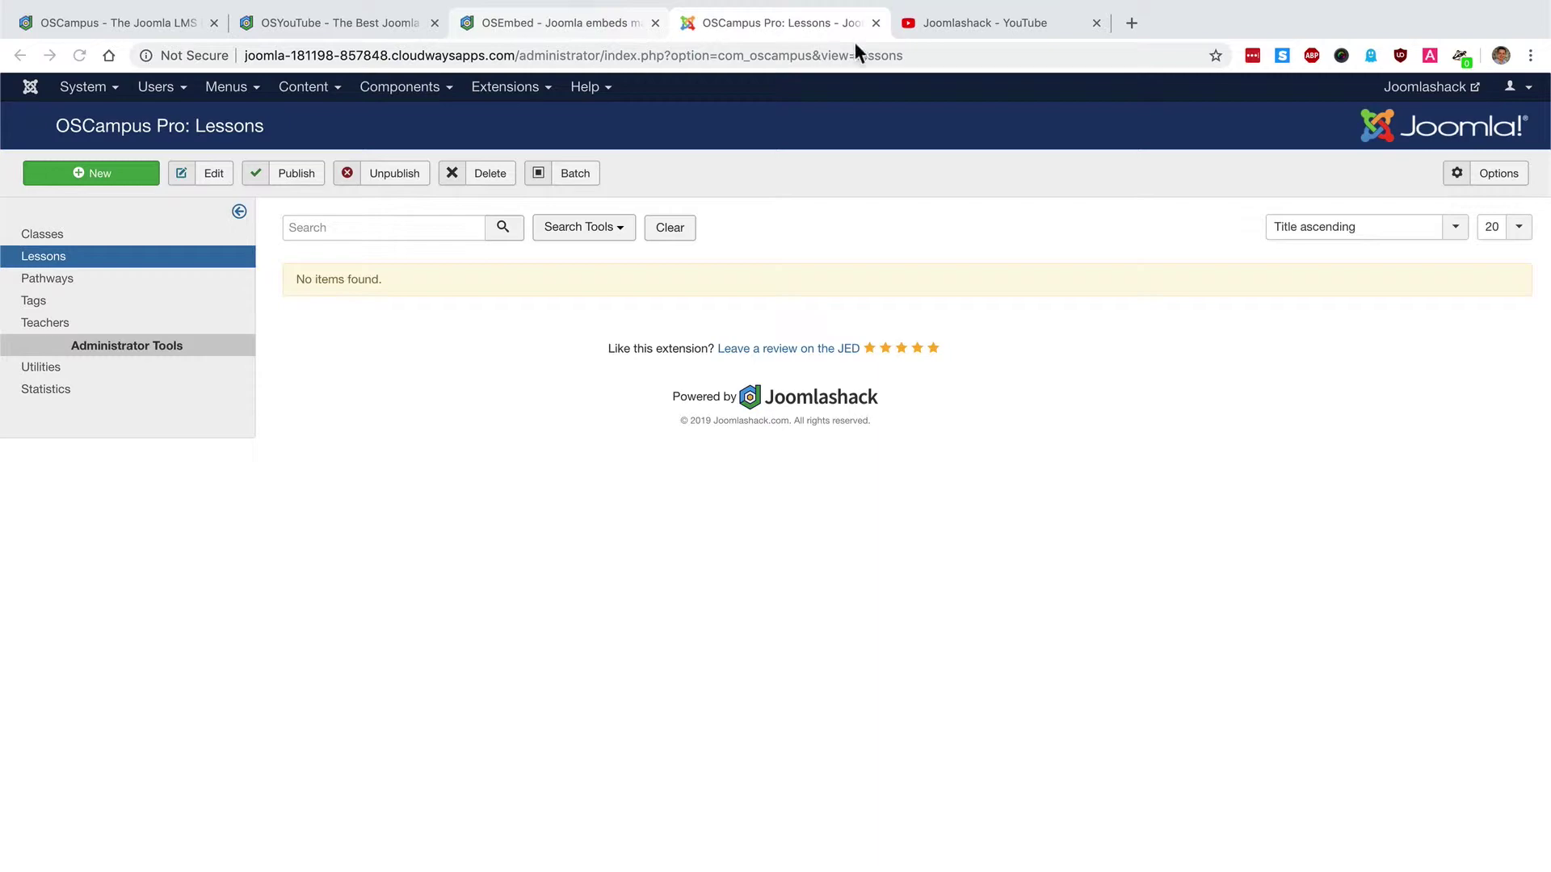
{"action": "left_click", "coordinate": [954, 17]}
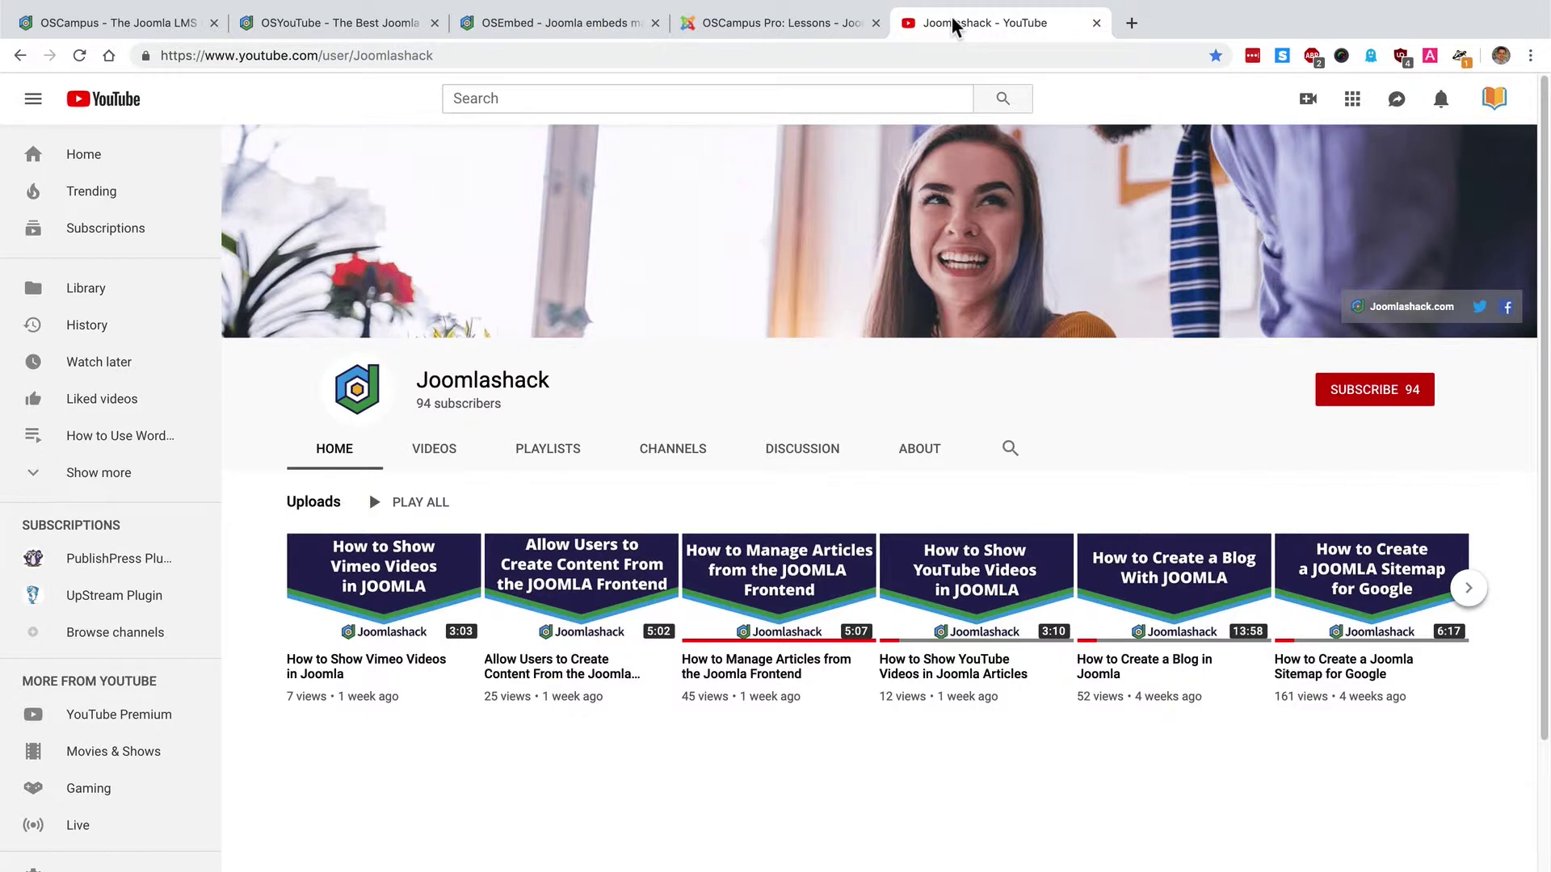
{"action": "left_click", "coordinate": [762, 30]}
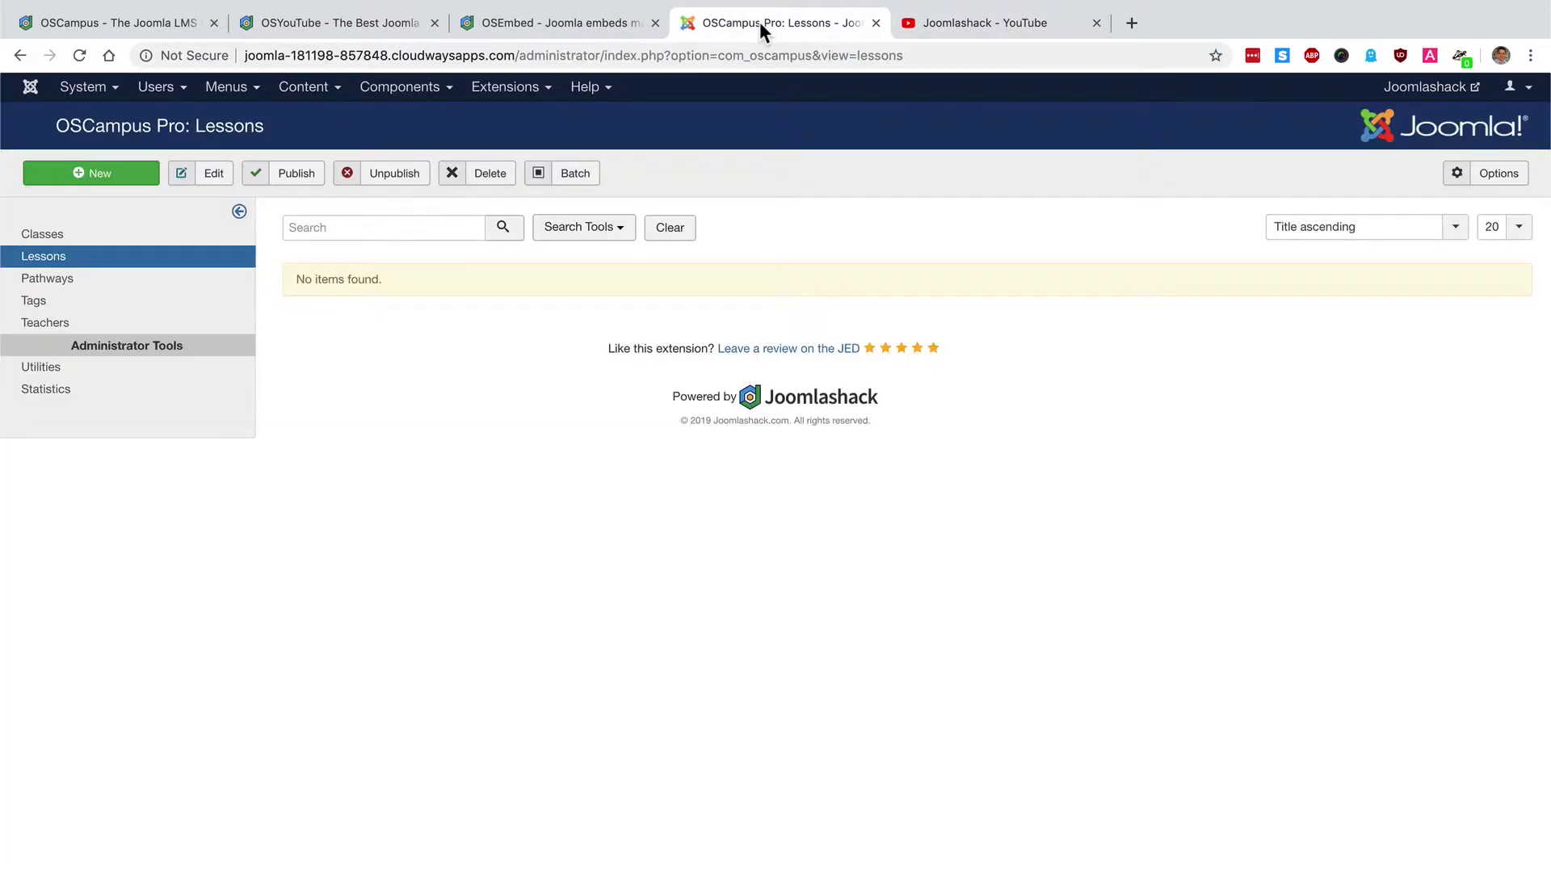
{"action": "left_click", "coordinate": [107, 182]}
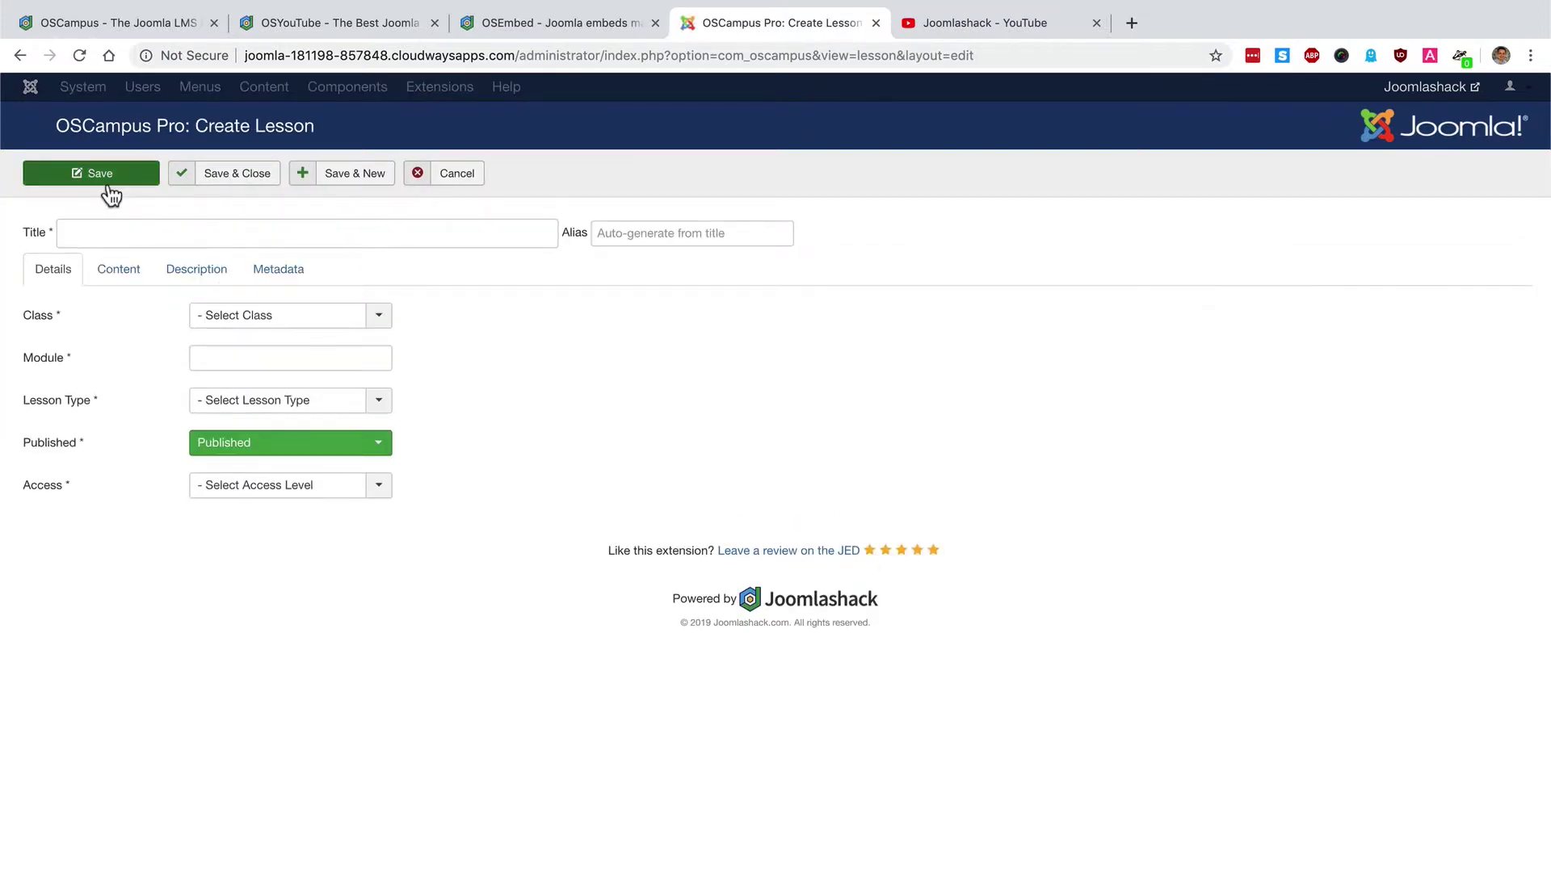
Step: Title the lesson 'The First Video in the Class' in The Beginners Guide to Joomla, module Videos
{"action": "left_click", "coordinate": [104, 223]}
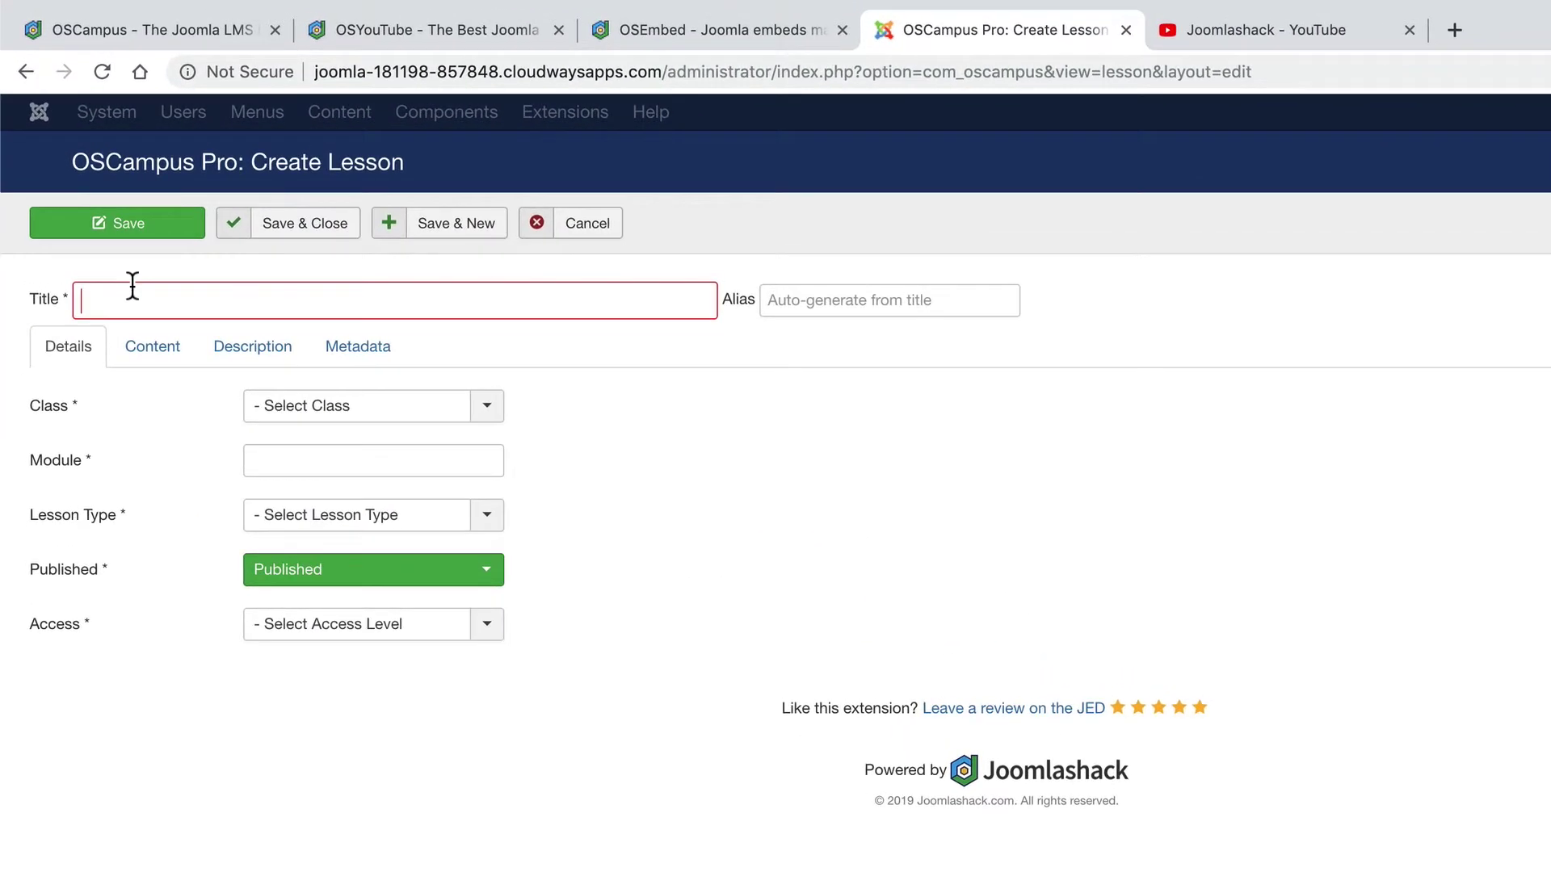
{"action": "type", "text": "The"}
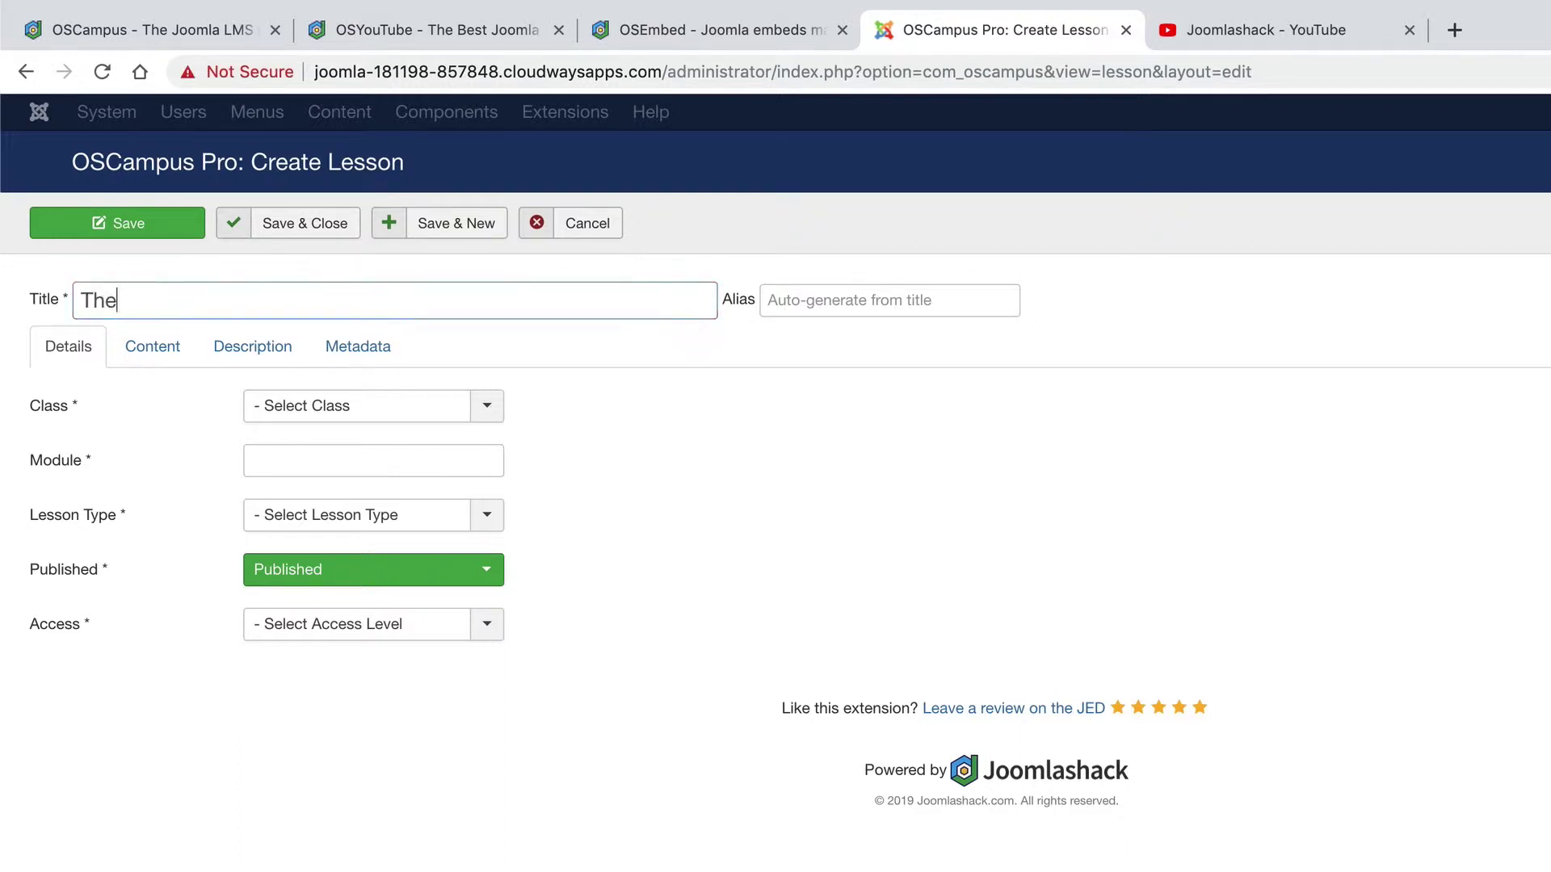
{"action": "type", "text": " First Video in the Class"}
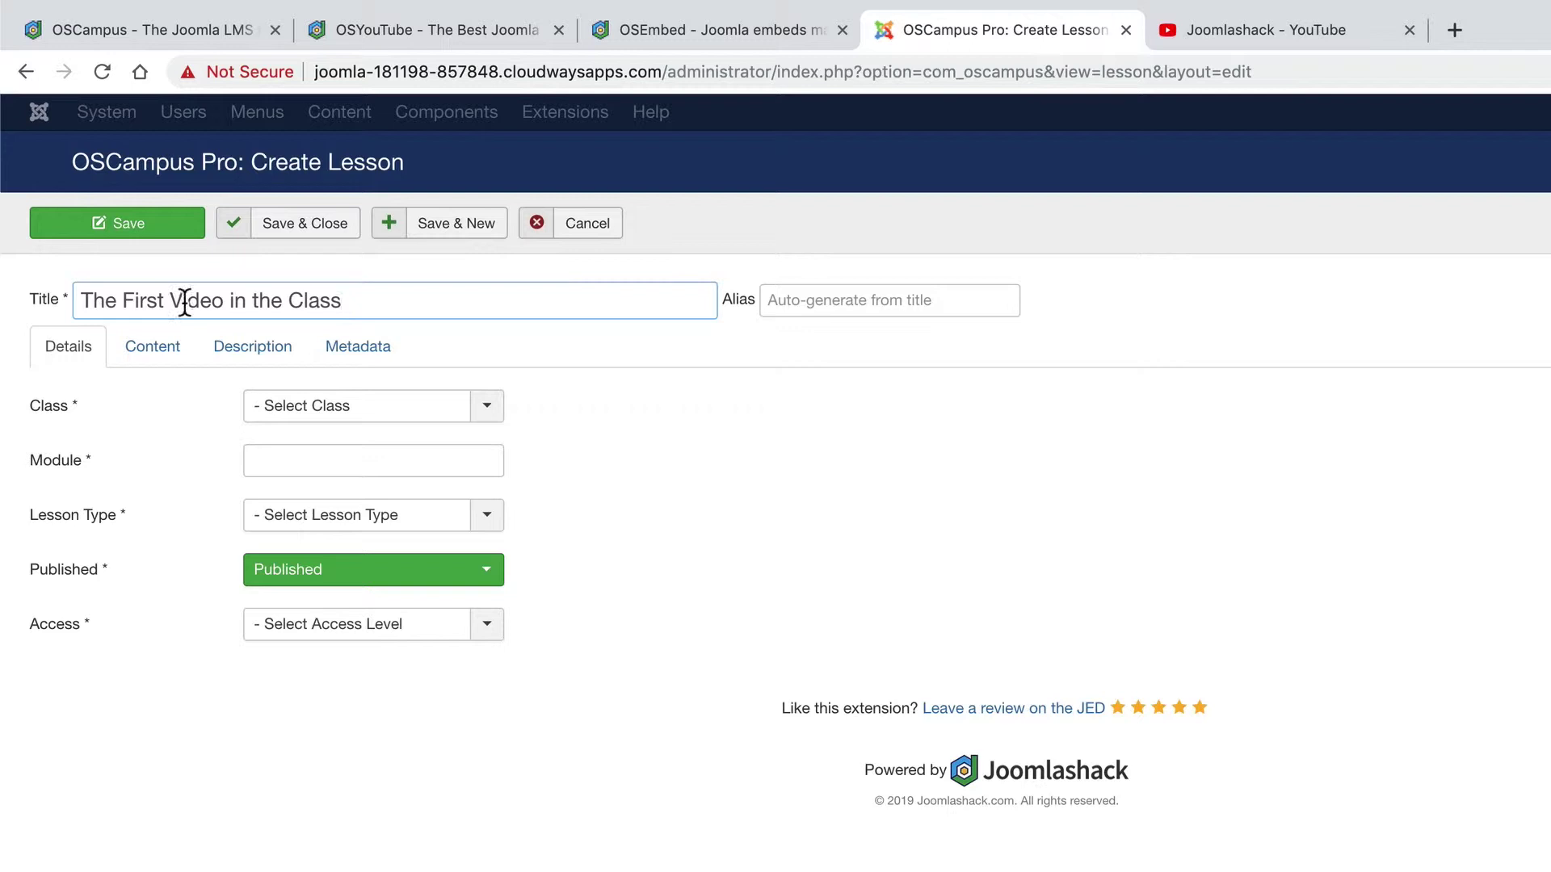
{"action": "left_click", "coordinate": [332, 410]}
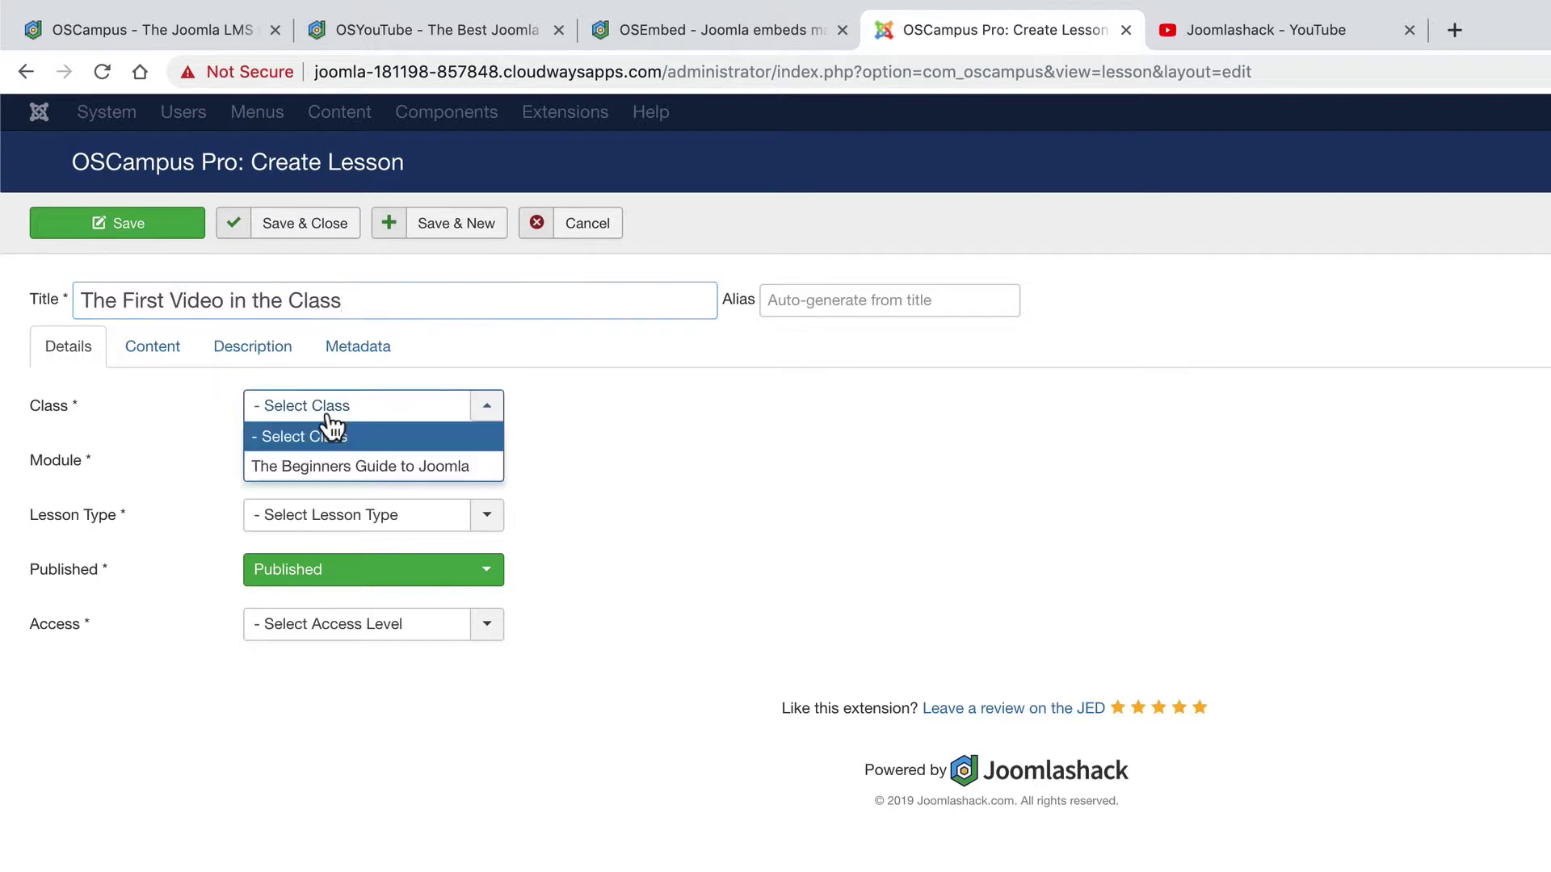
{"action": "left_click", "coordinate": [344, 469]}
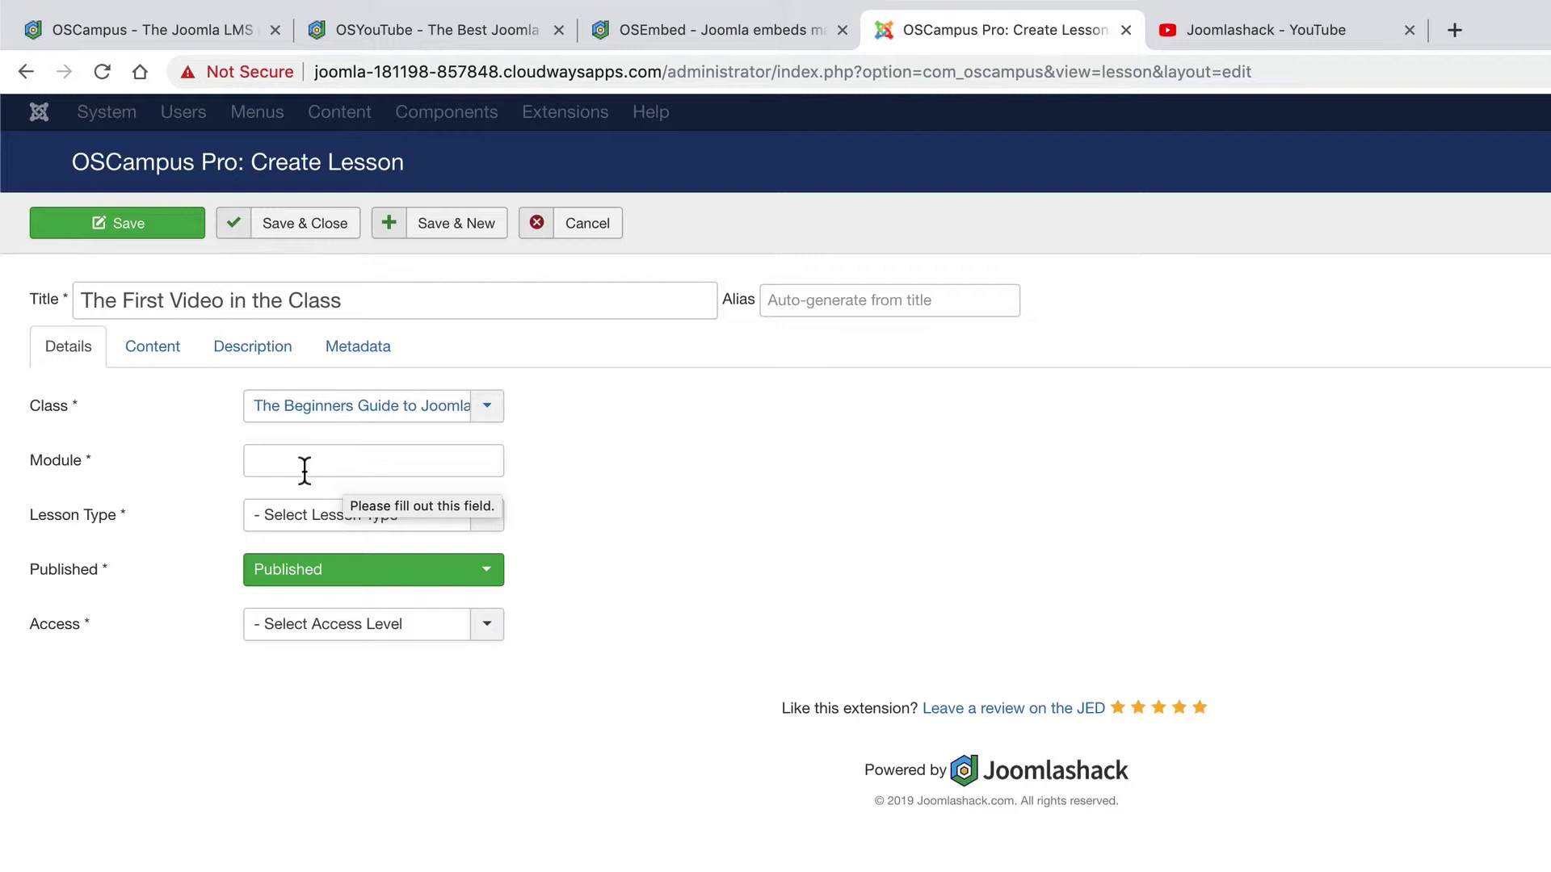
{"action": "left_click", "coordinate": [305, 470]}
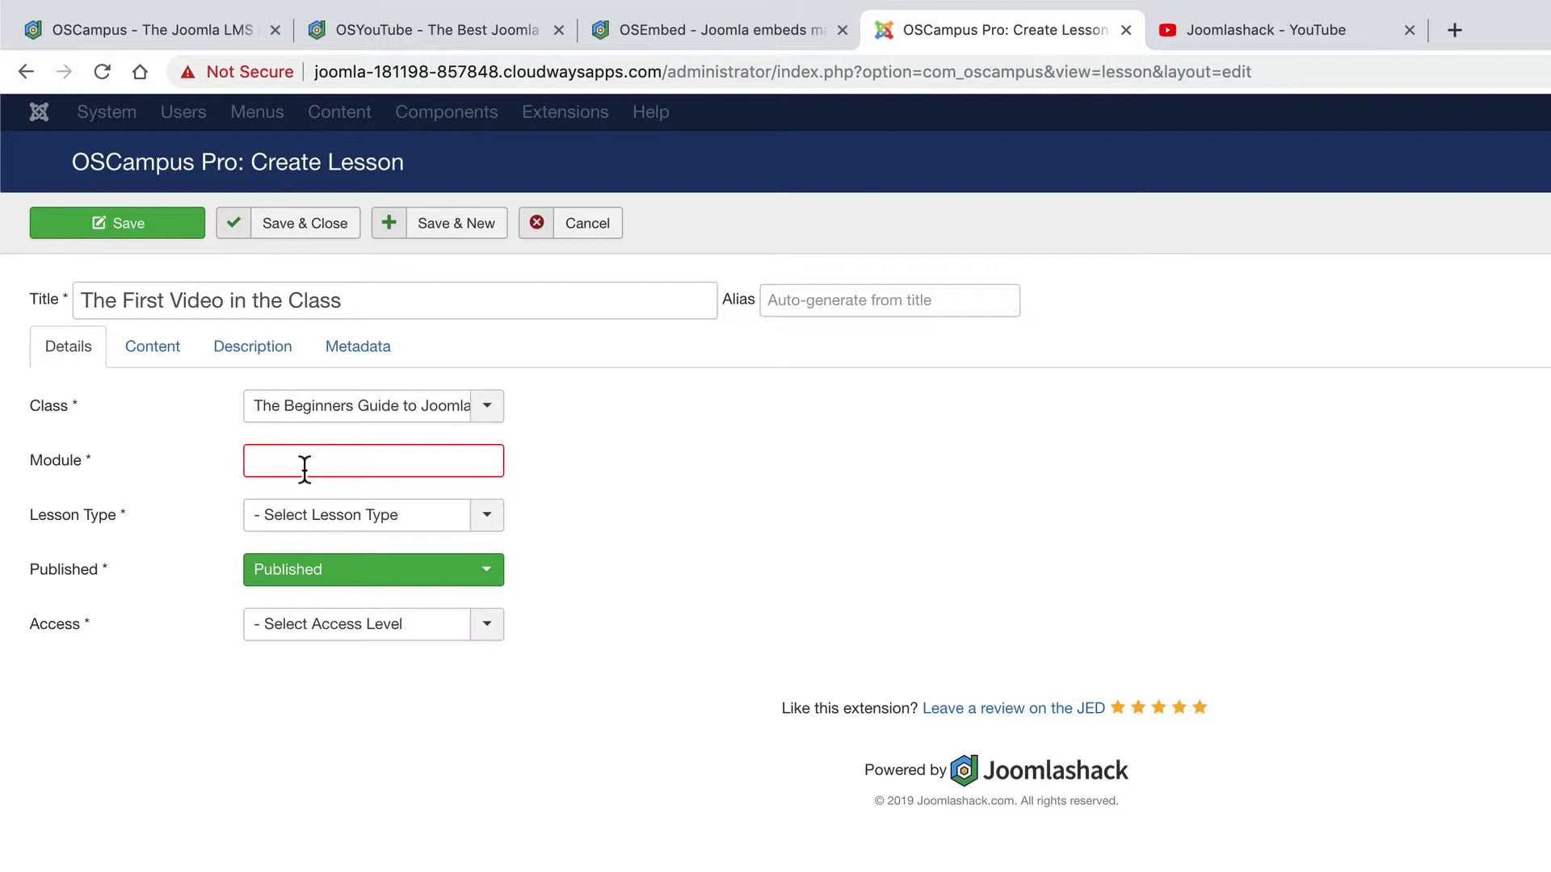
{"action": "type", "text": "Video"}
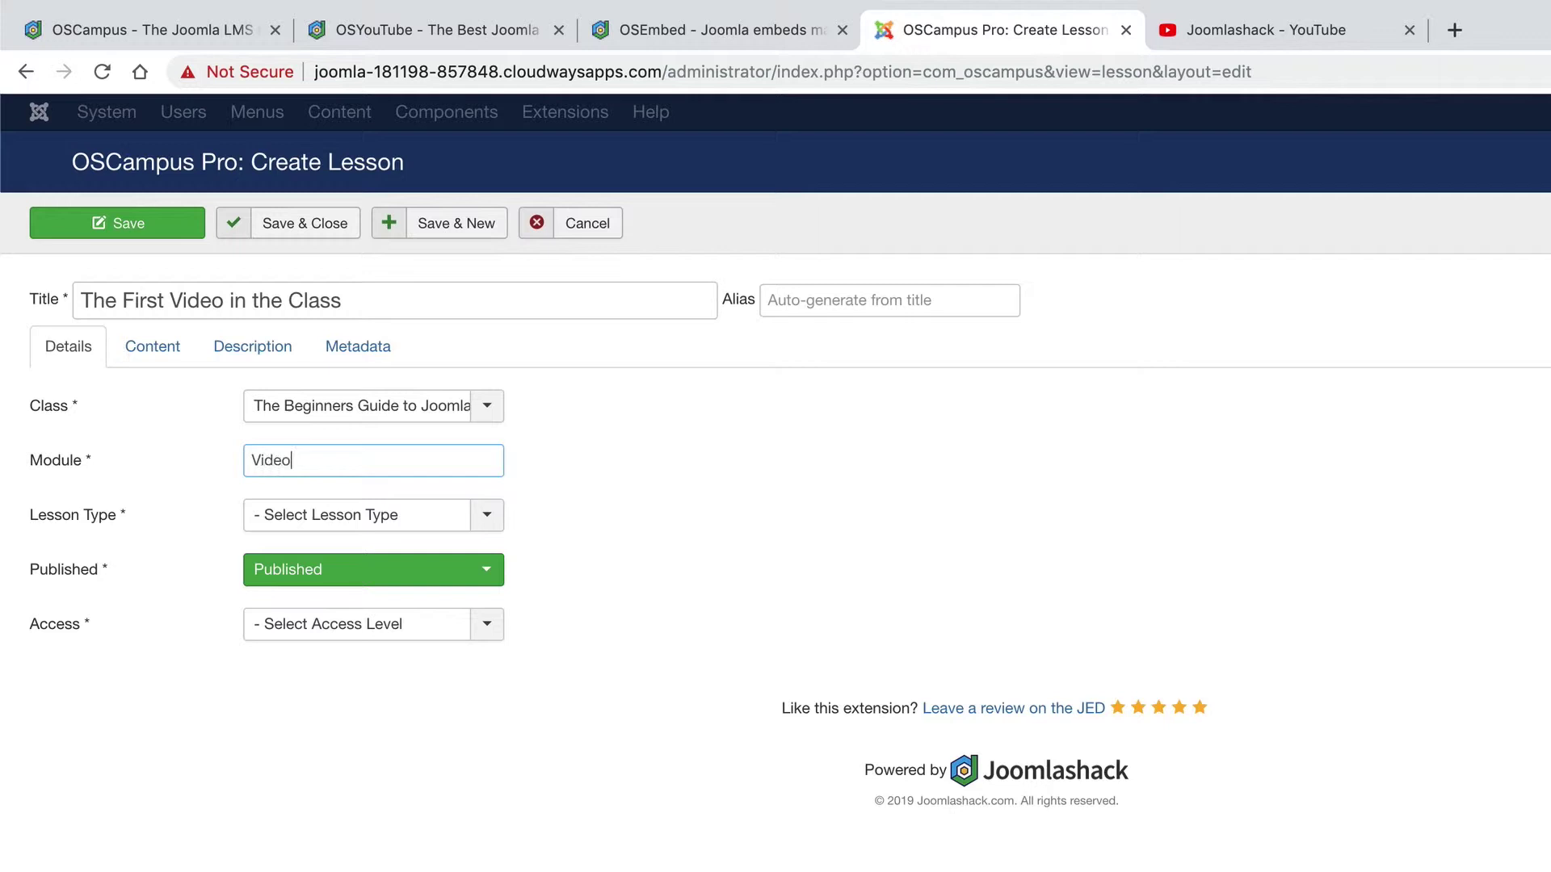
{"action": "type", "text": "s"}
Step: Make the lesson a URL Embed type with Public access
{"action": "left_click", "coordinate": [262, 517]}
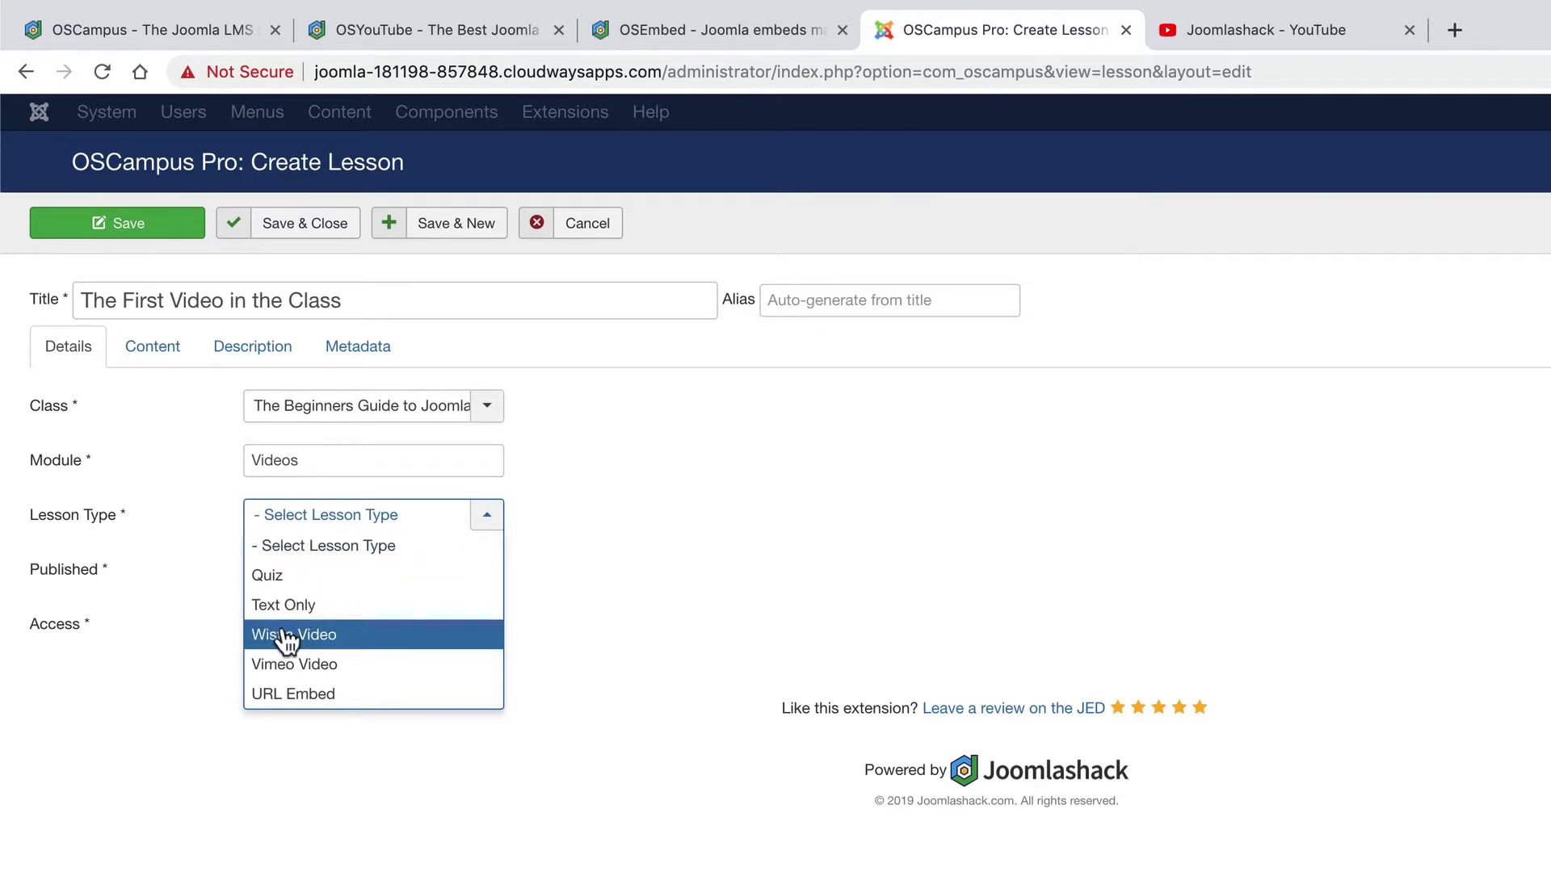
{"action": "left_click", "coordinate": [304, 697]}
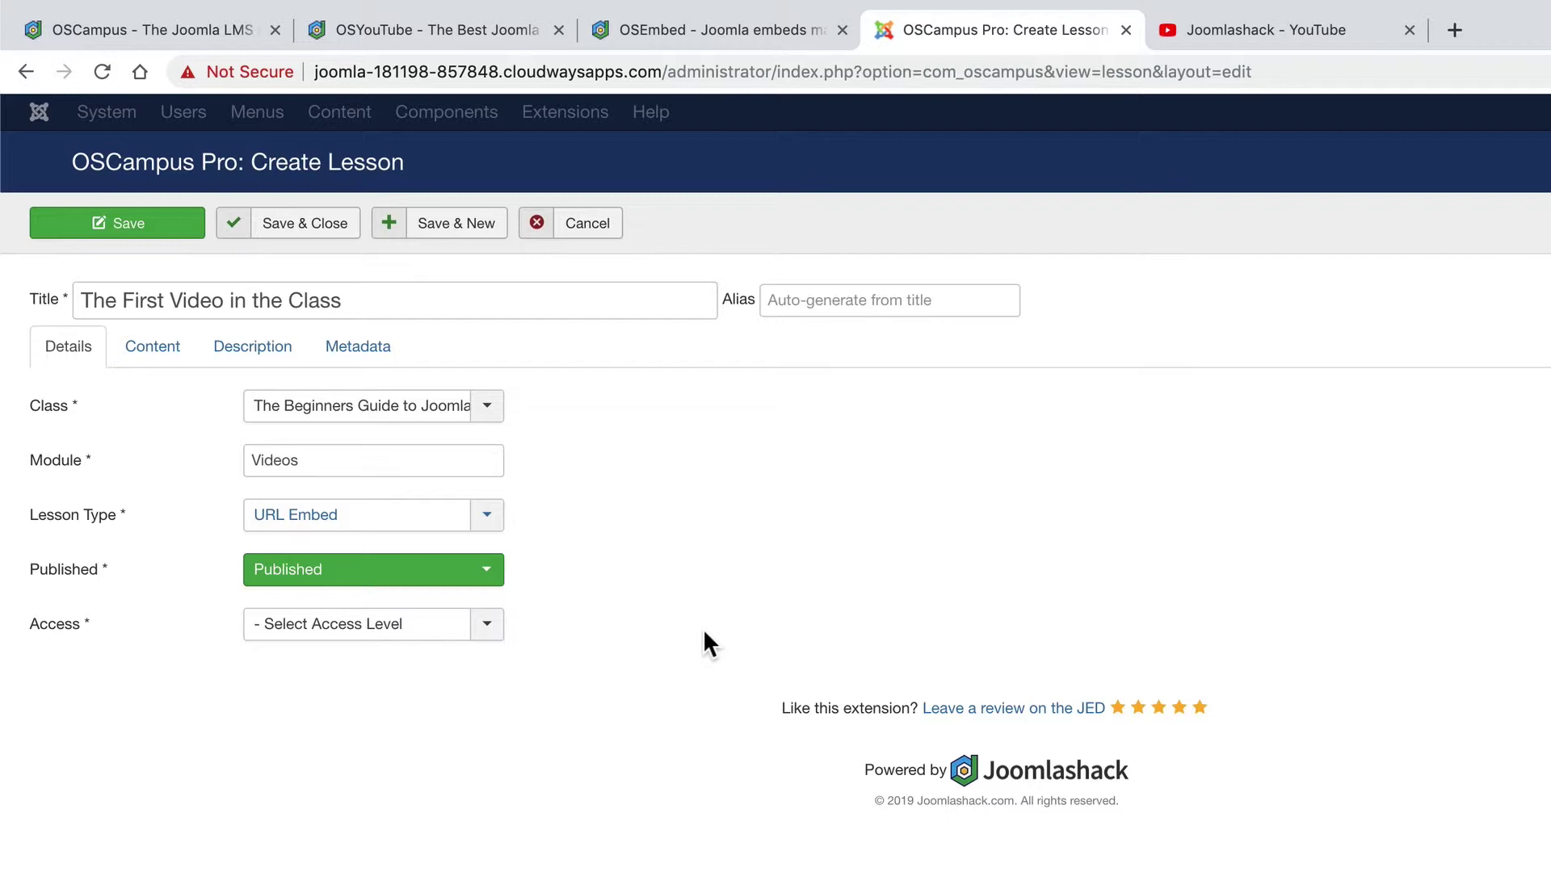
{"action": "left_click", "coordinate": [332, 631]}
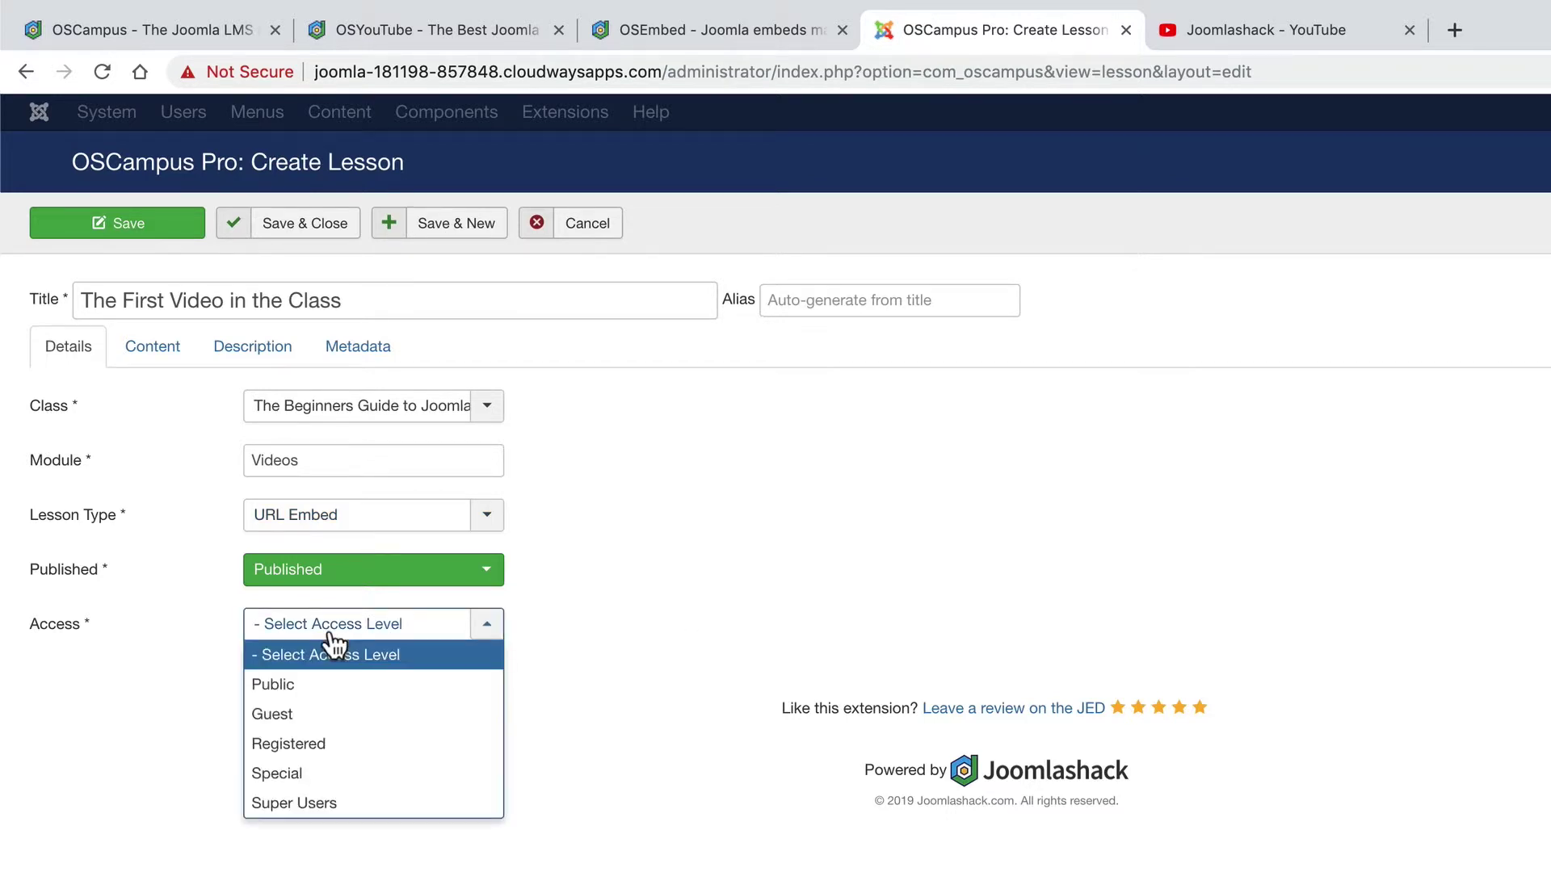
{"action": "left_click", "coordinate": [308, 686]}
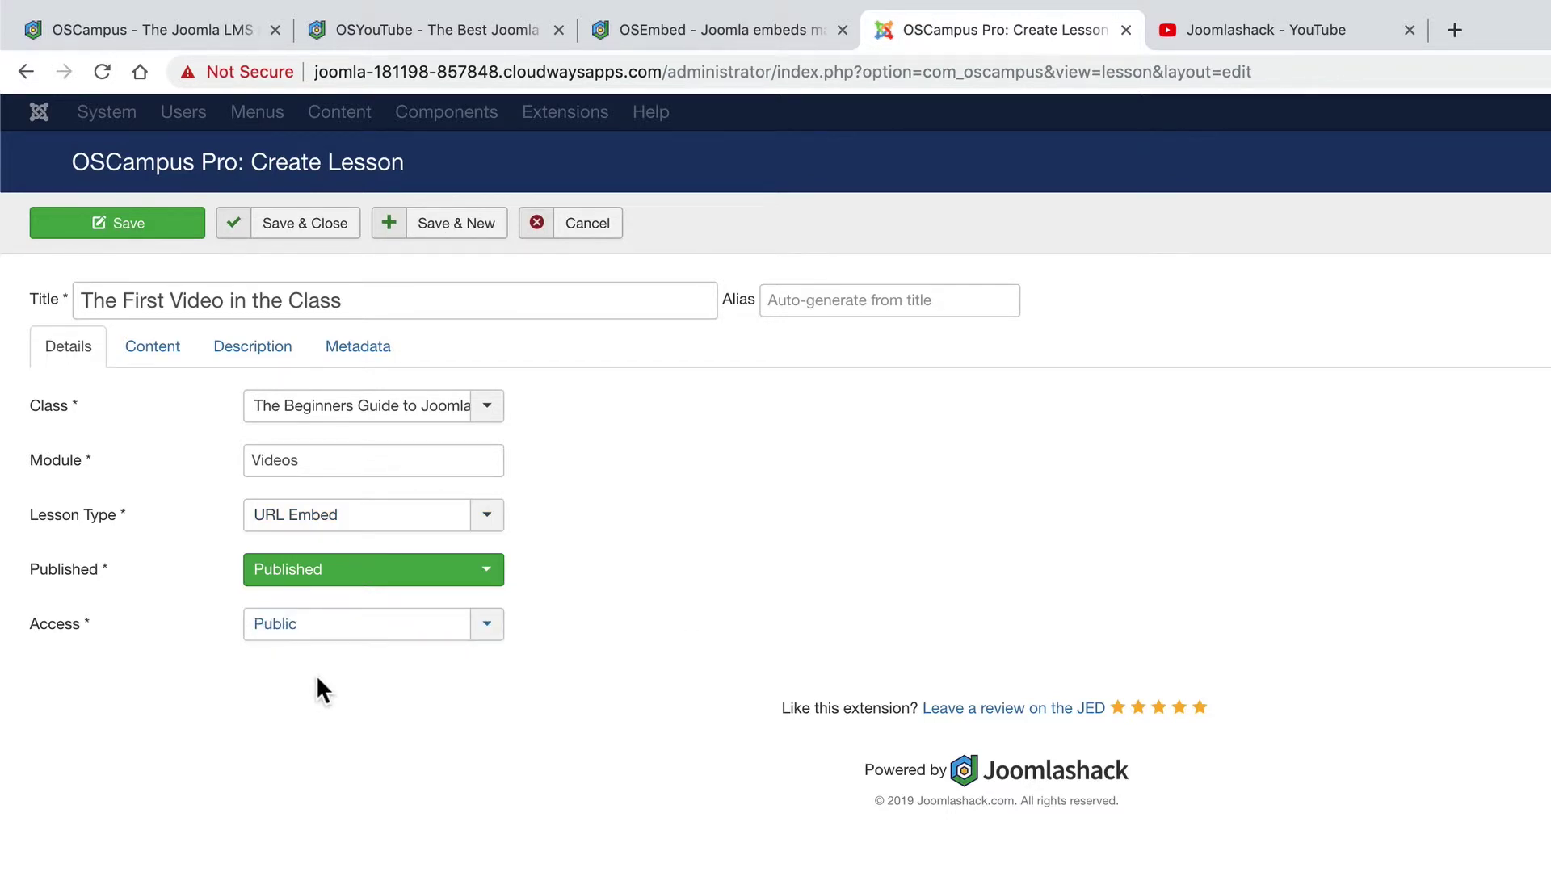
Step: Paste a Joomlashack YouTube video's address into the lesson's URL field and save
{"action": "left_click", "coordinate": [144, 240]}
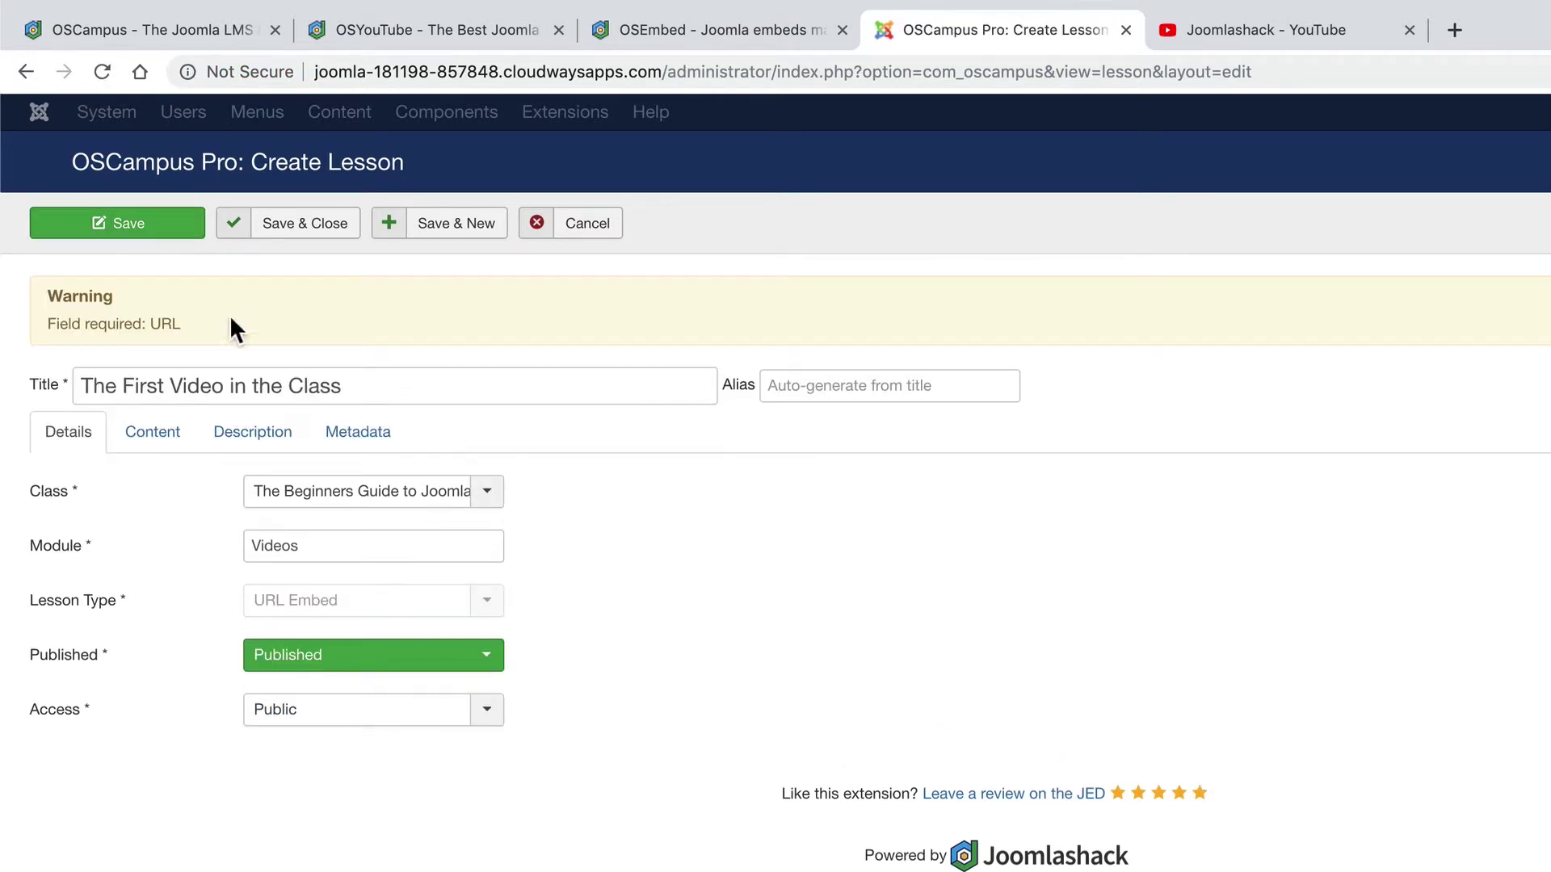
{"action": "left_click", "coordinate": [147, 451]}
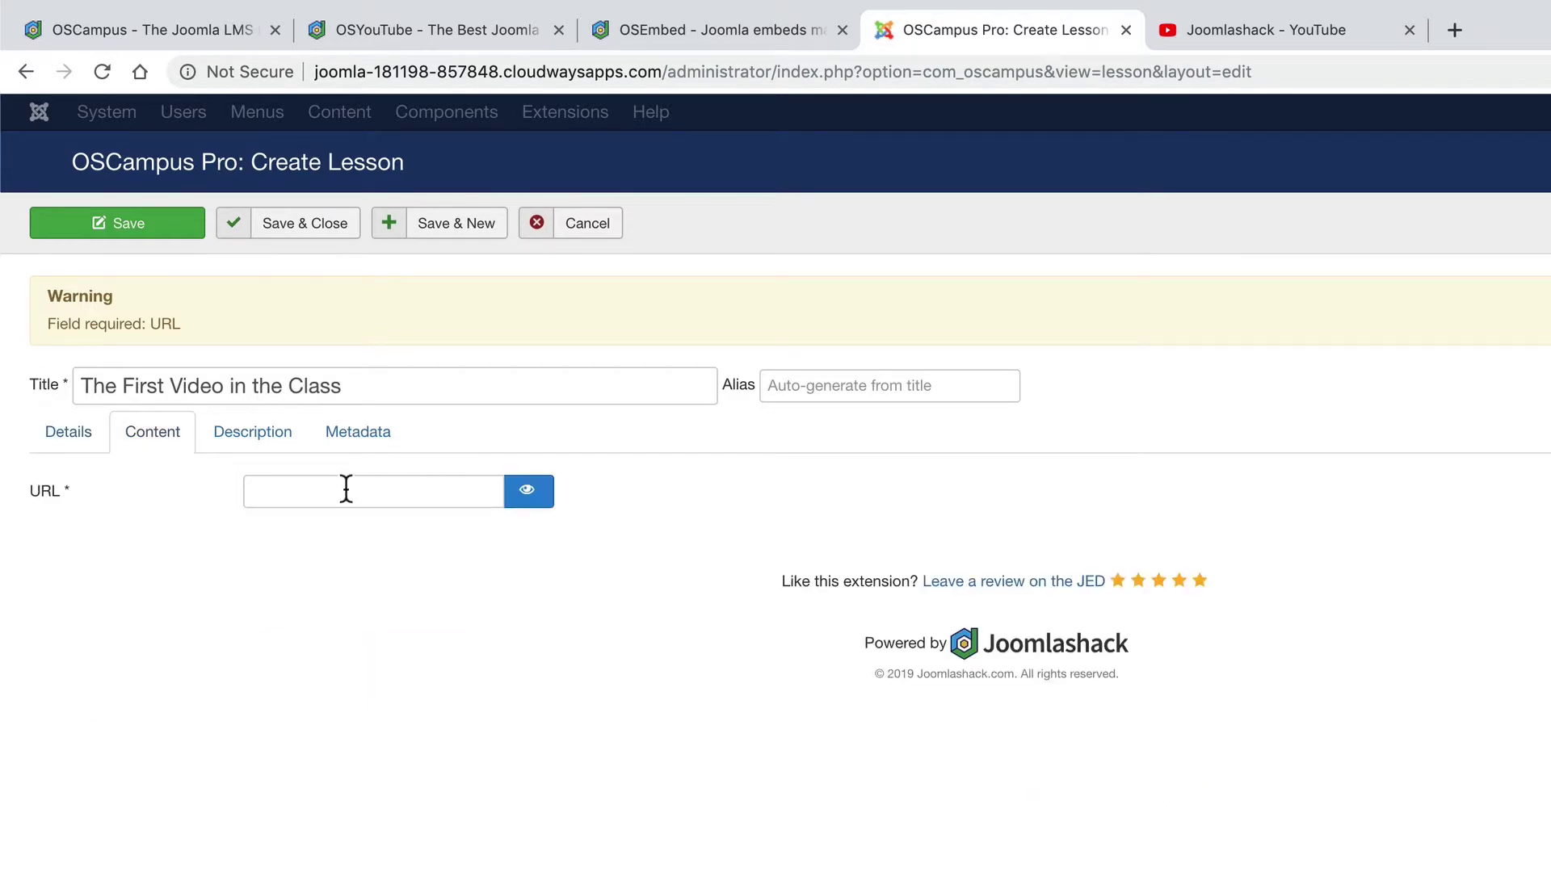
{"action": "left_click", "coordinate": [1280, 33]}
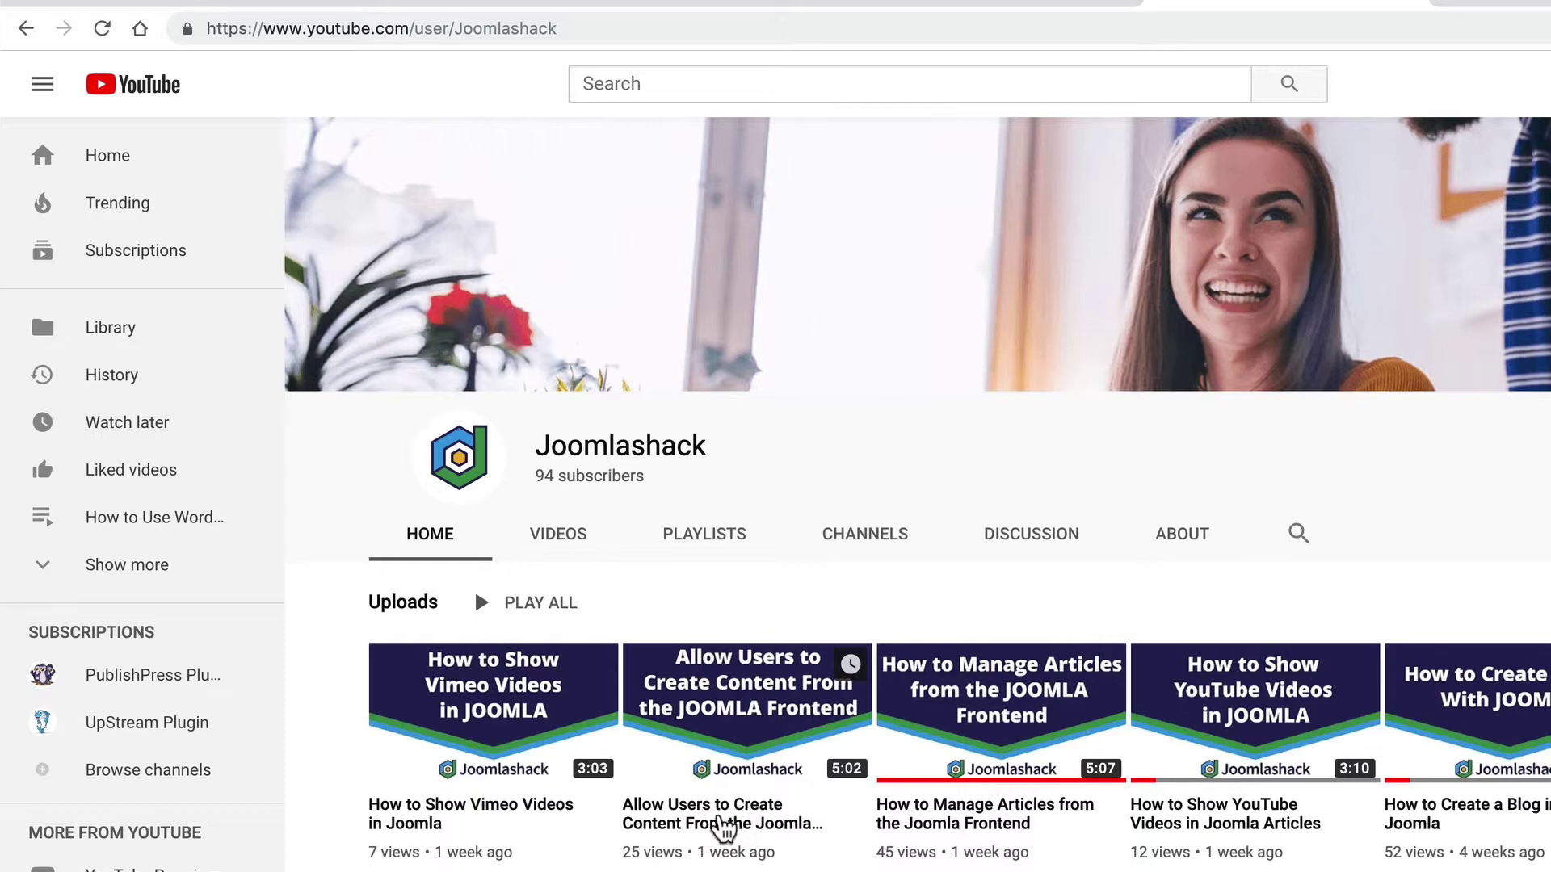
{"action": "left_click", "coordinate": [723, 824]}
{"action": "left_click", "coordinate": [598, 30]}
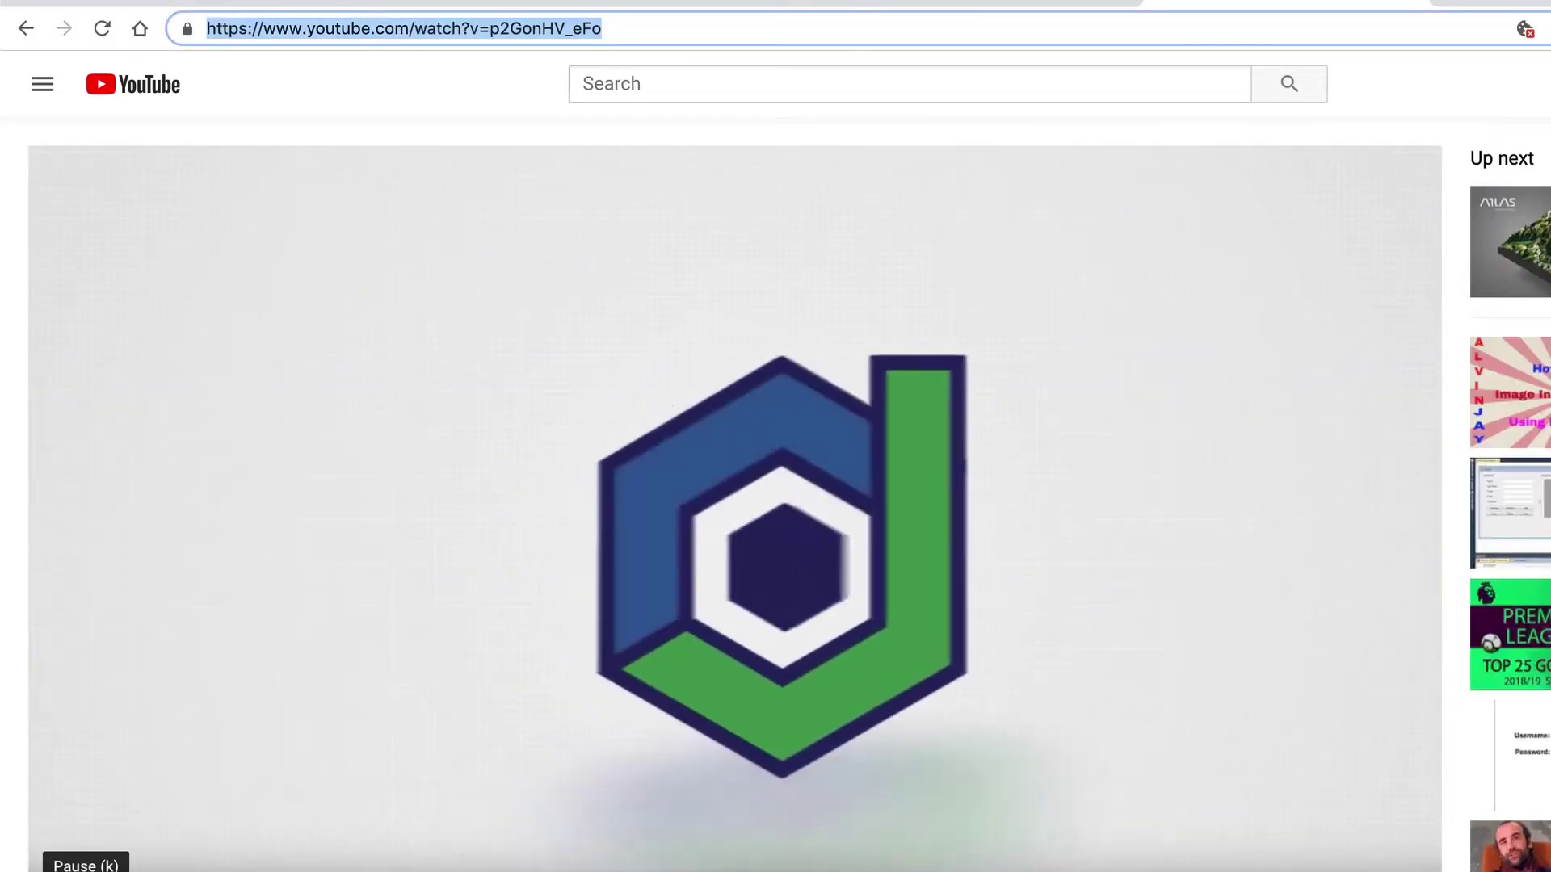
{"action": "left_click", "coordinate": [942, 4]}
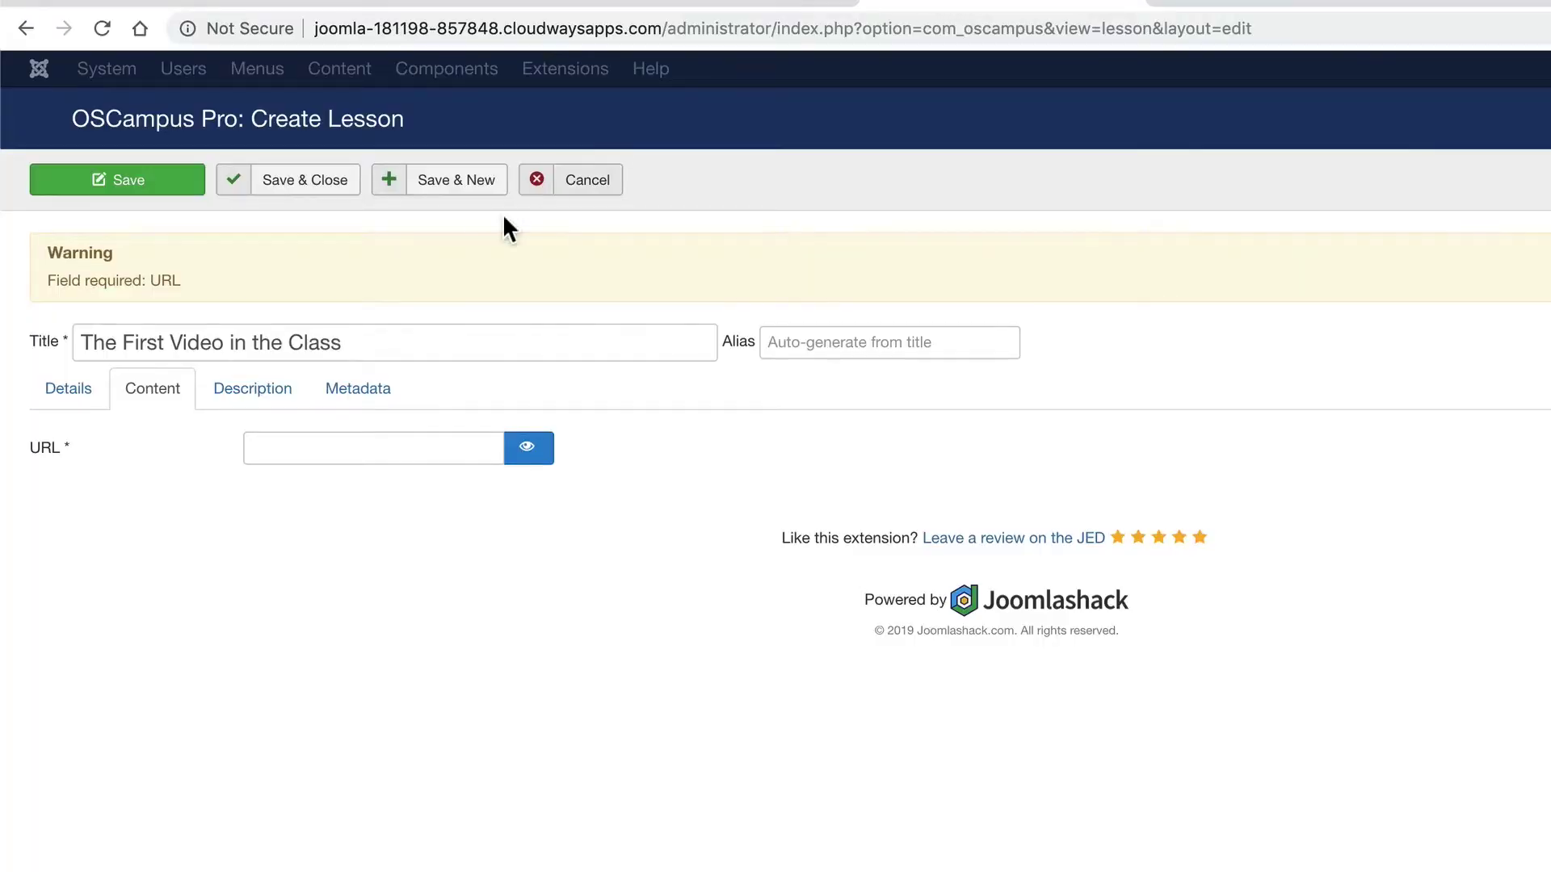
{"action": "left_click", "coordinate": [399, 454]}
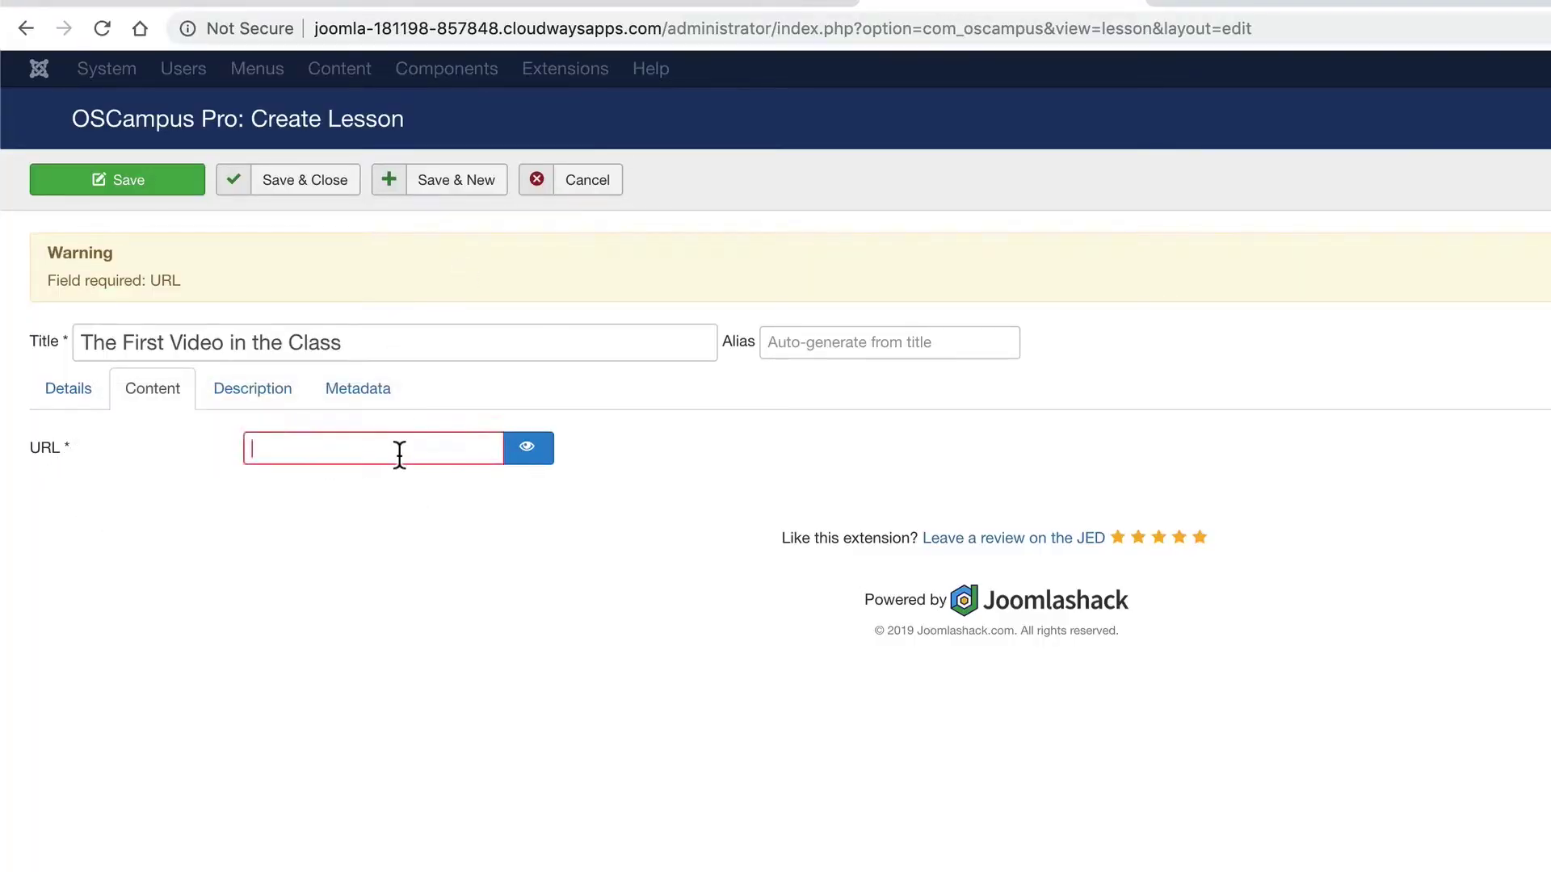
{"action": "type", "text": "https://www.youtube.com/watch?v=p2GonHV_eFo"}
{"action": "left_click", "coordinate": [687, 452]}
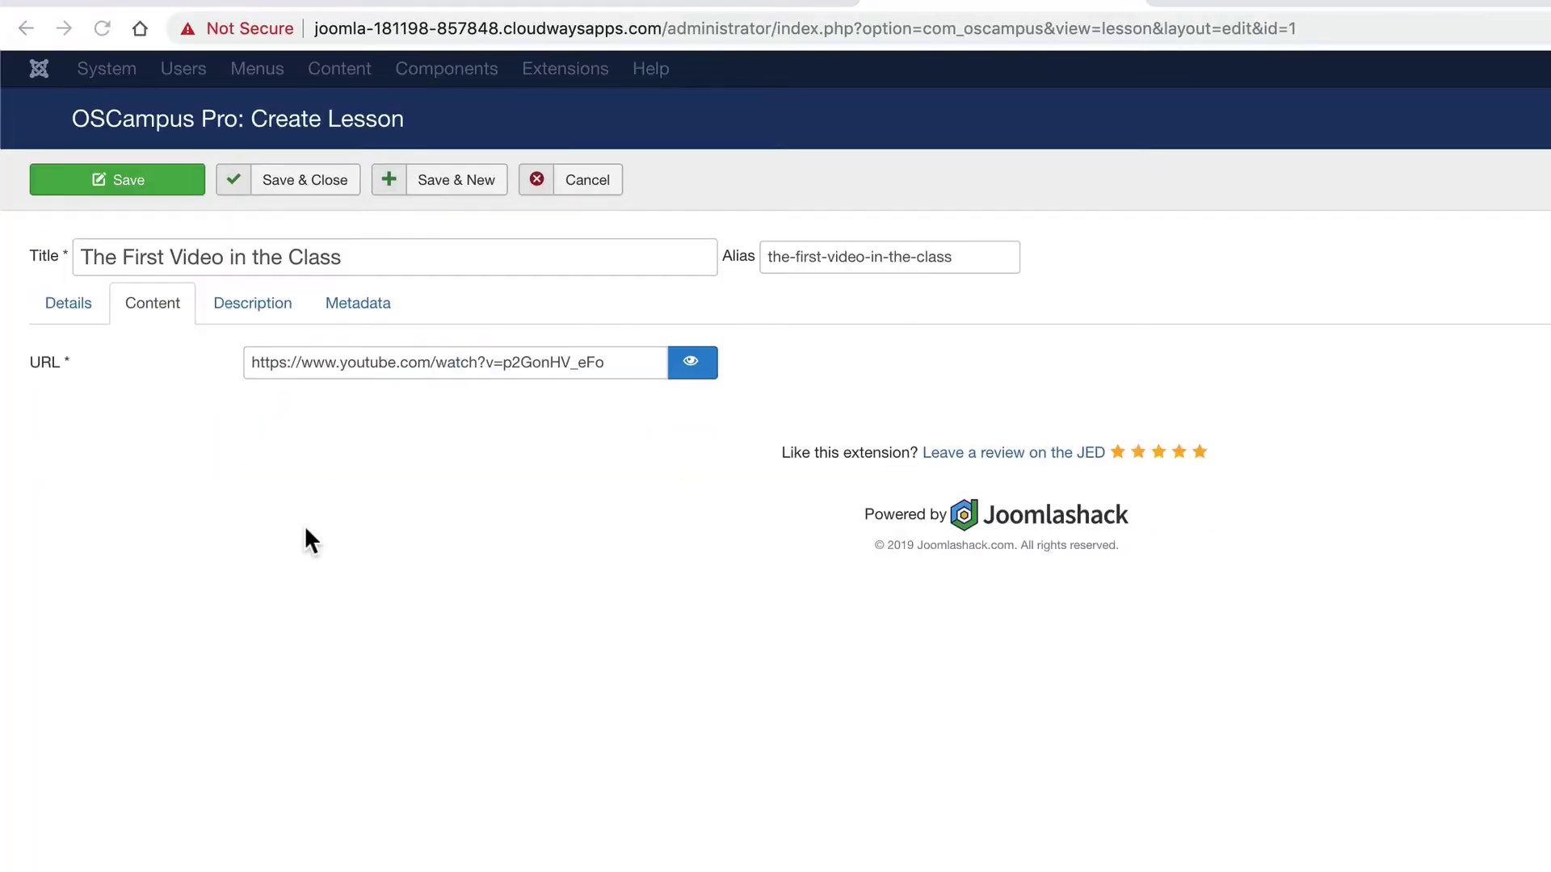
Step: Close the first lesson and start a second titled 'The Second Lesson in the Class'
{"action": "left_click", "coordinate": [292, 197]}
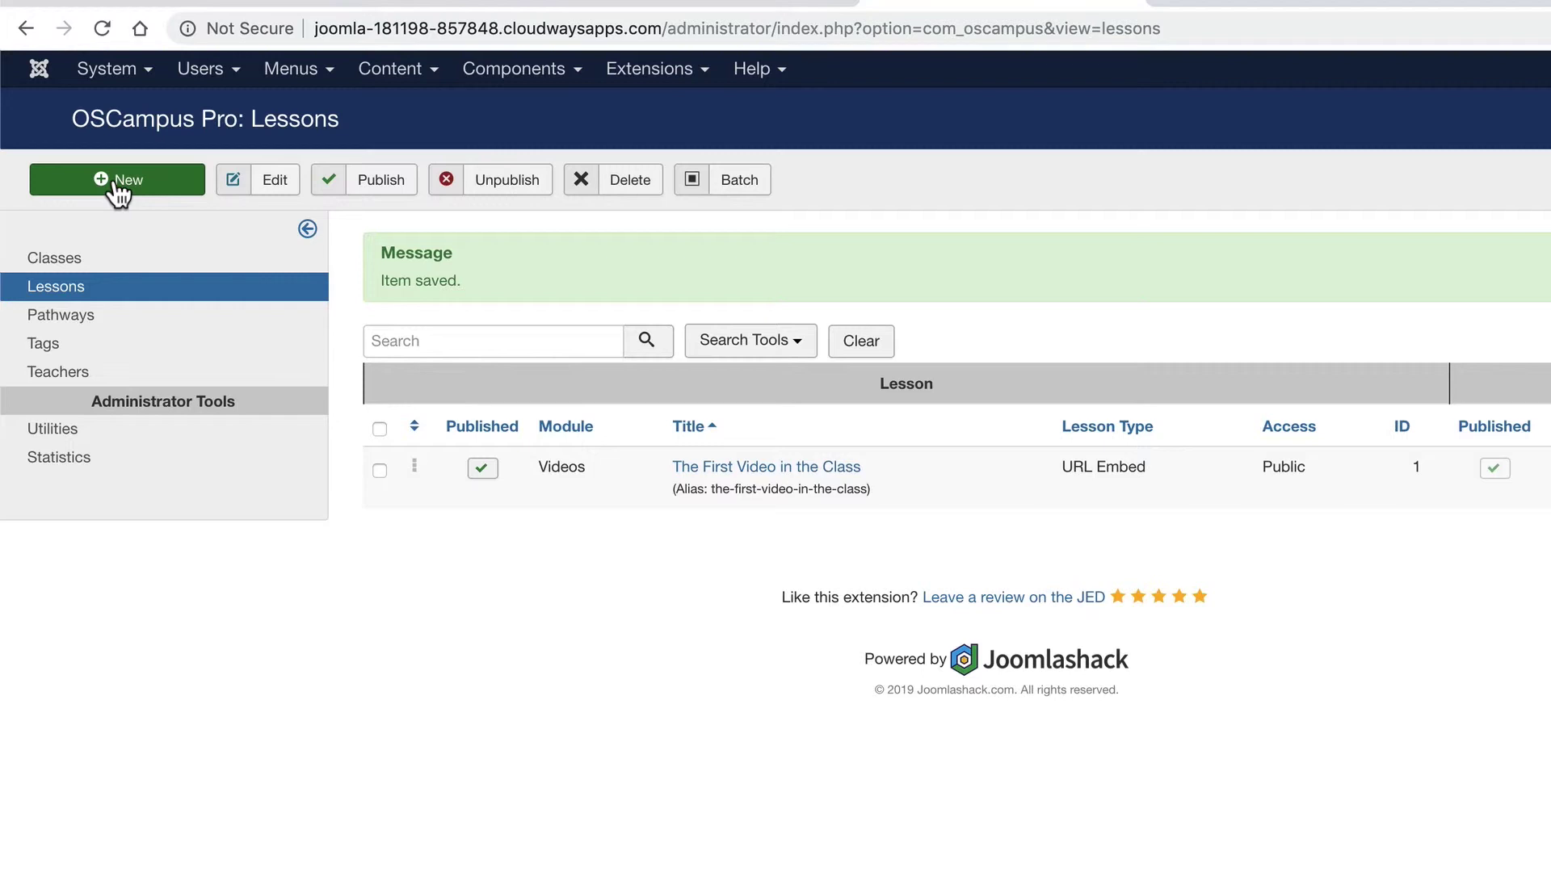
{"action": "left_click", "coordinate": [119, 192]}
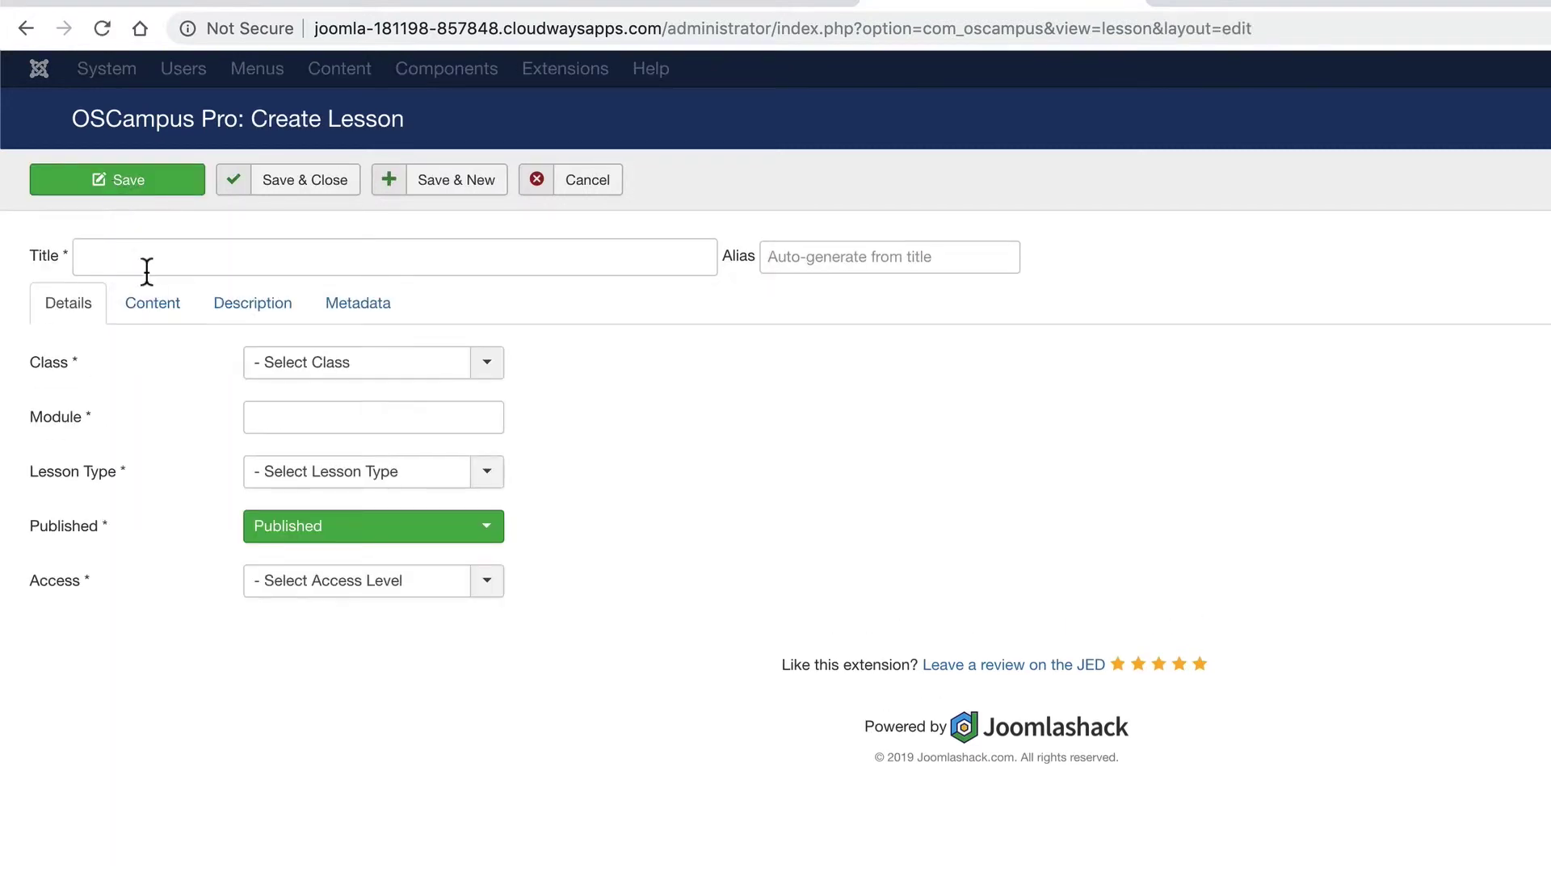
{"action": "left_click", "coordinate": [139, 258]}
{"action": "type", "text": "The "}
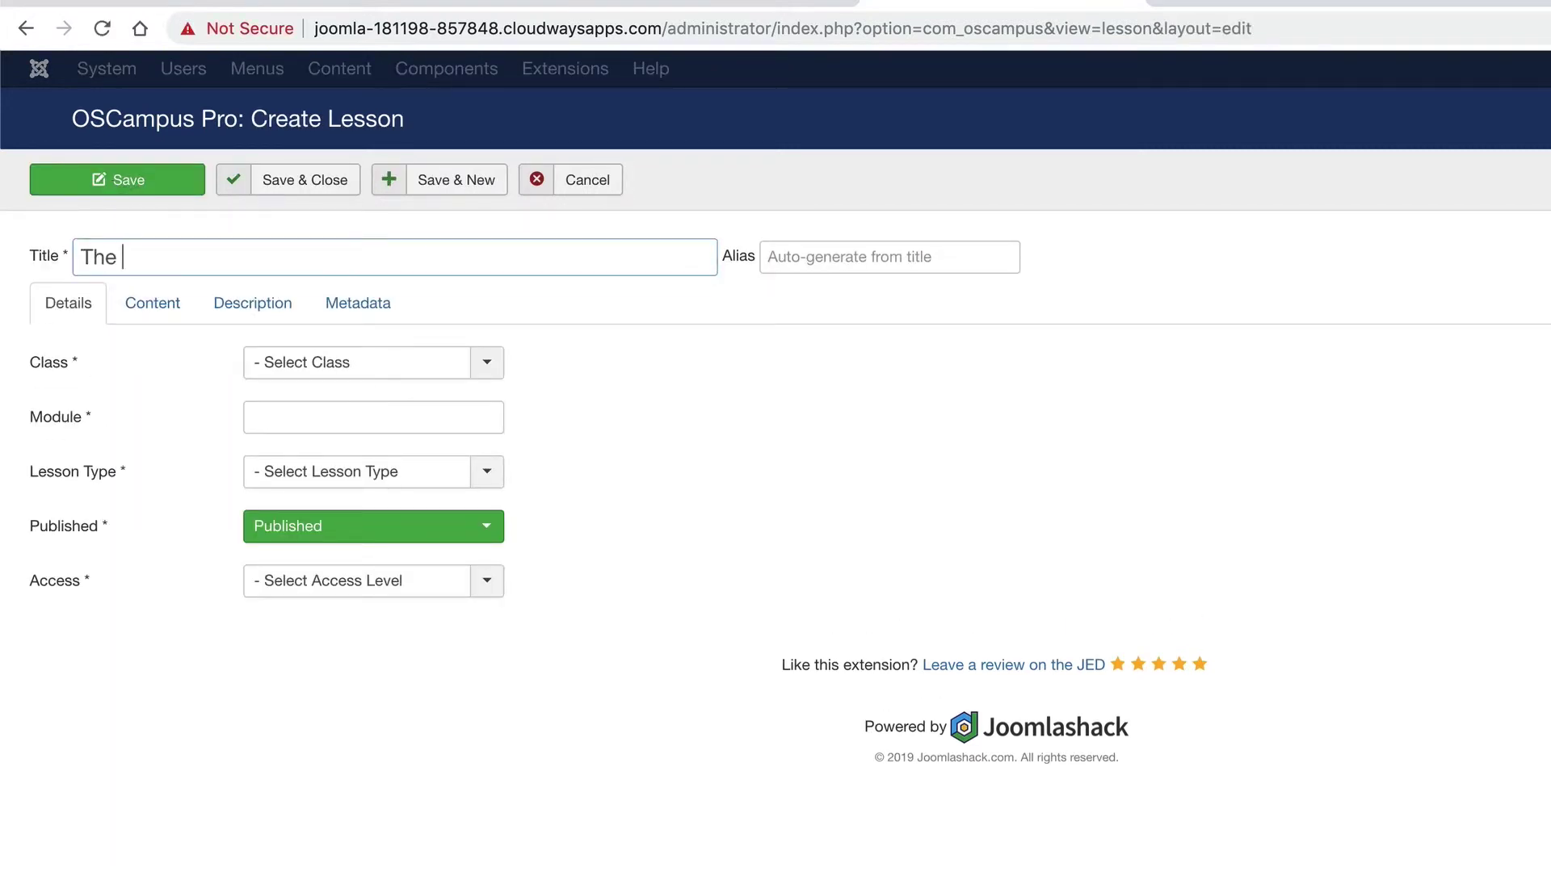
{"action": "type", "text": "Second les"}
{"action": "key", "text": "BackSpace"}
{"action": "key", "text": "BackSpace"}
{"action": "key", "text": "BackSpace"}
{"action": "type", "text": "Lesson "}
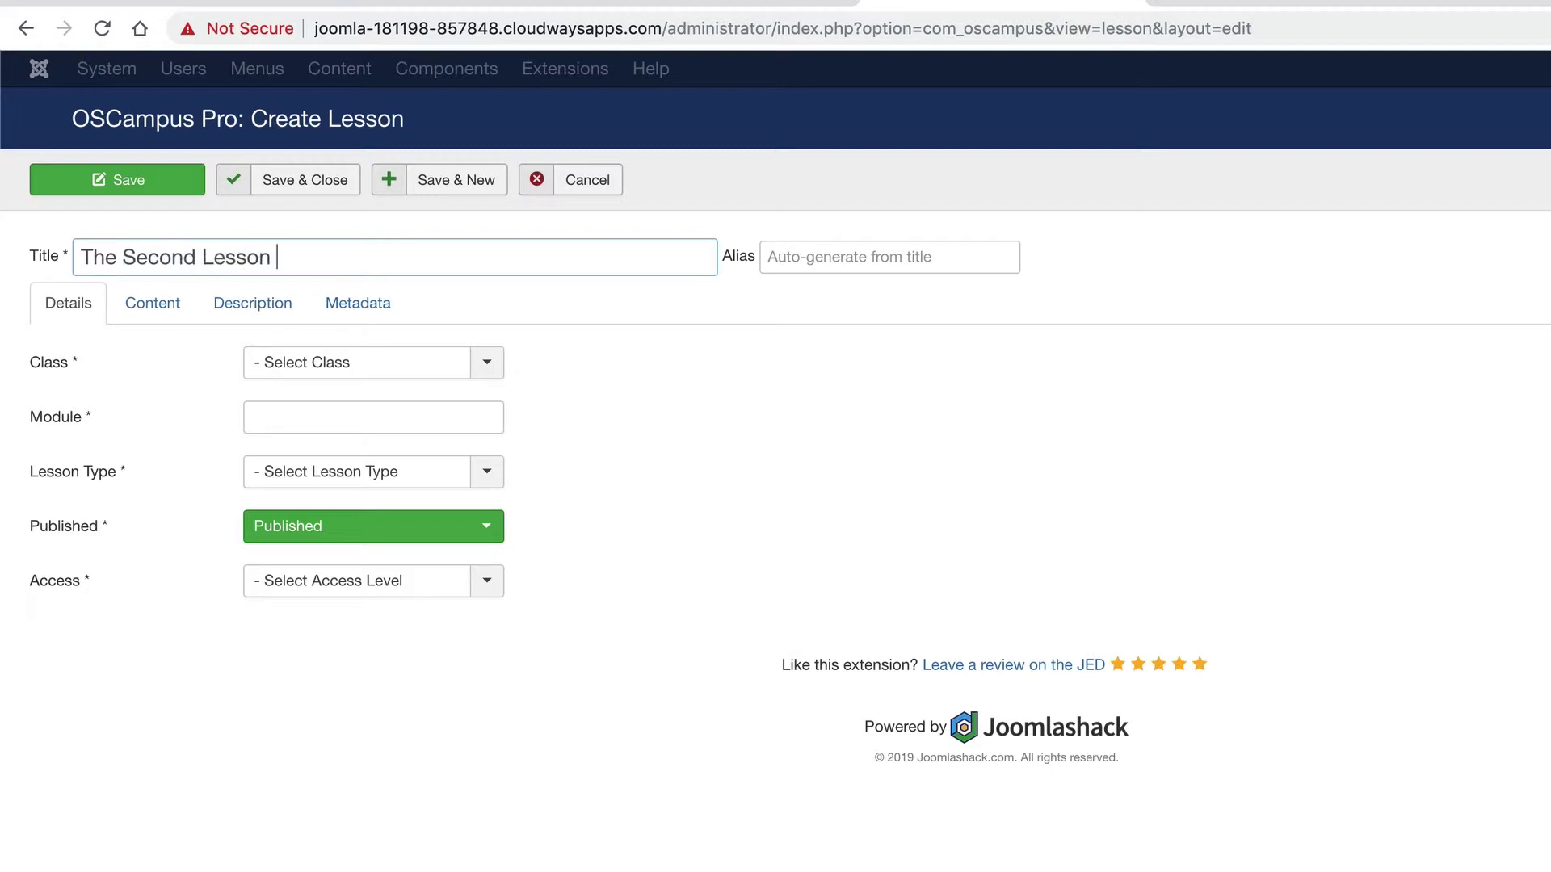
{"action": "type", "text": "in the Class"}
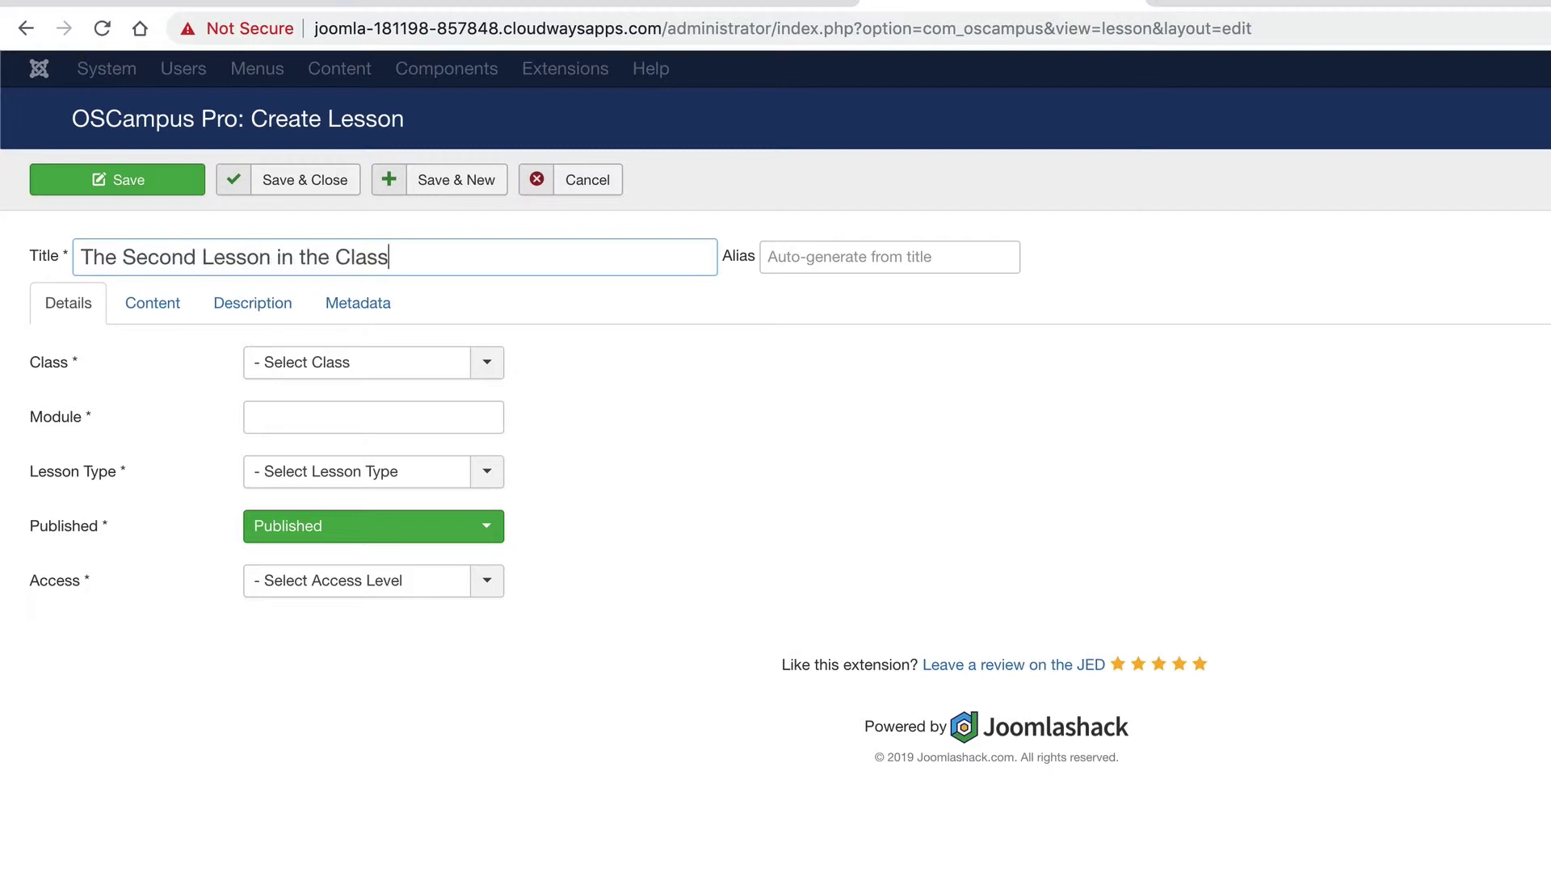
Step: Assign it to The Beginners Guide to Joomla, module Videos, URL Embed type, Public access
{"action": "left_click", "coordinate": [265, 371]}
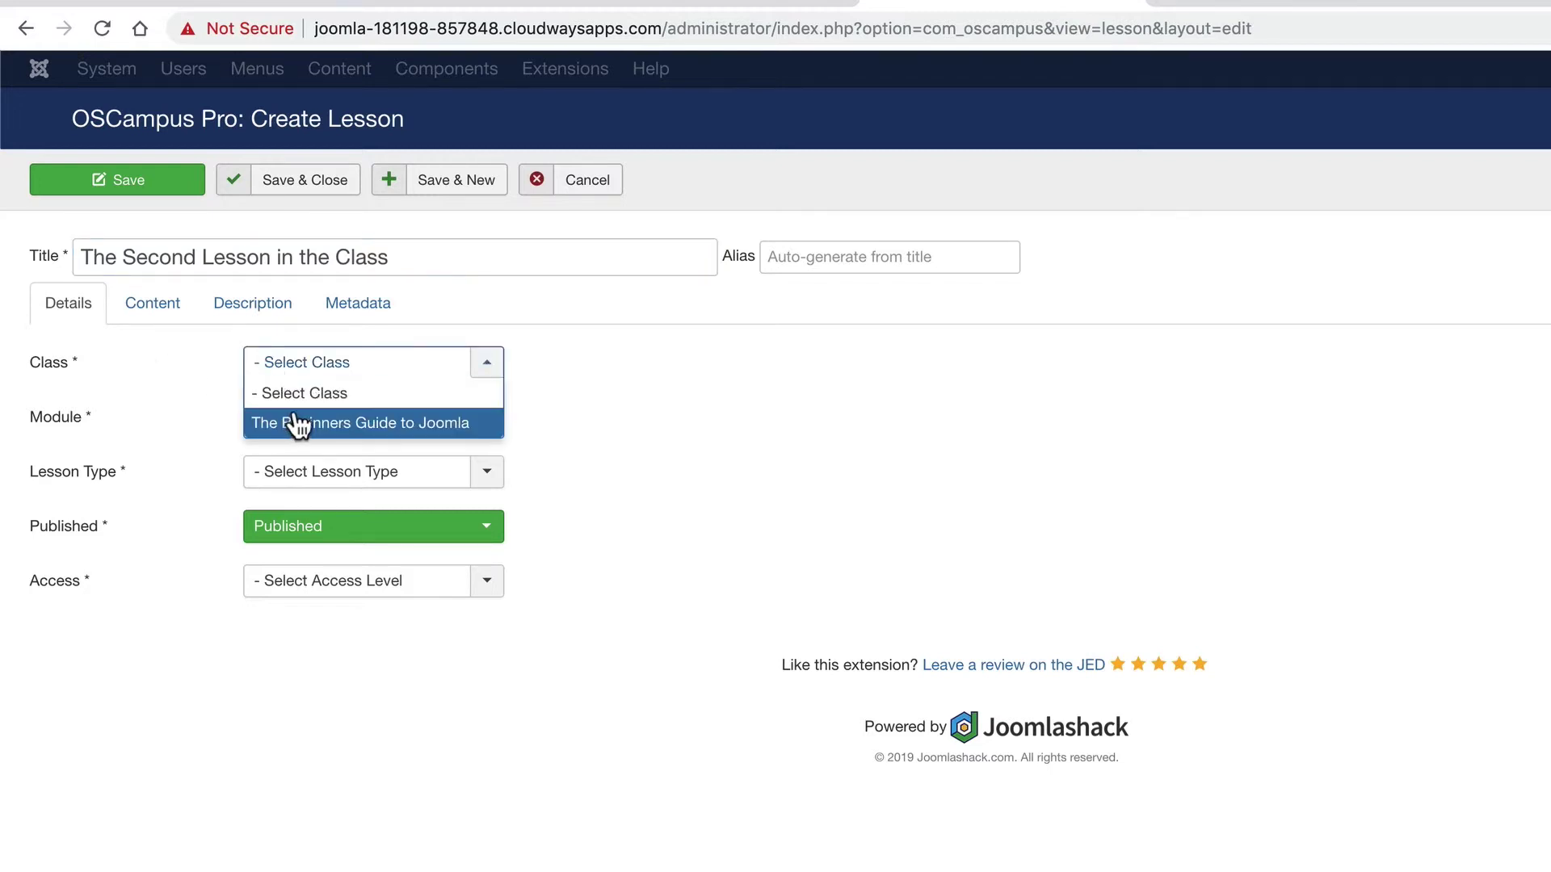
{"action": "left_click", "coordinate": [296, 424]}
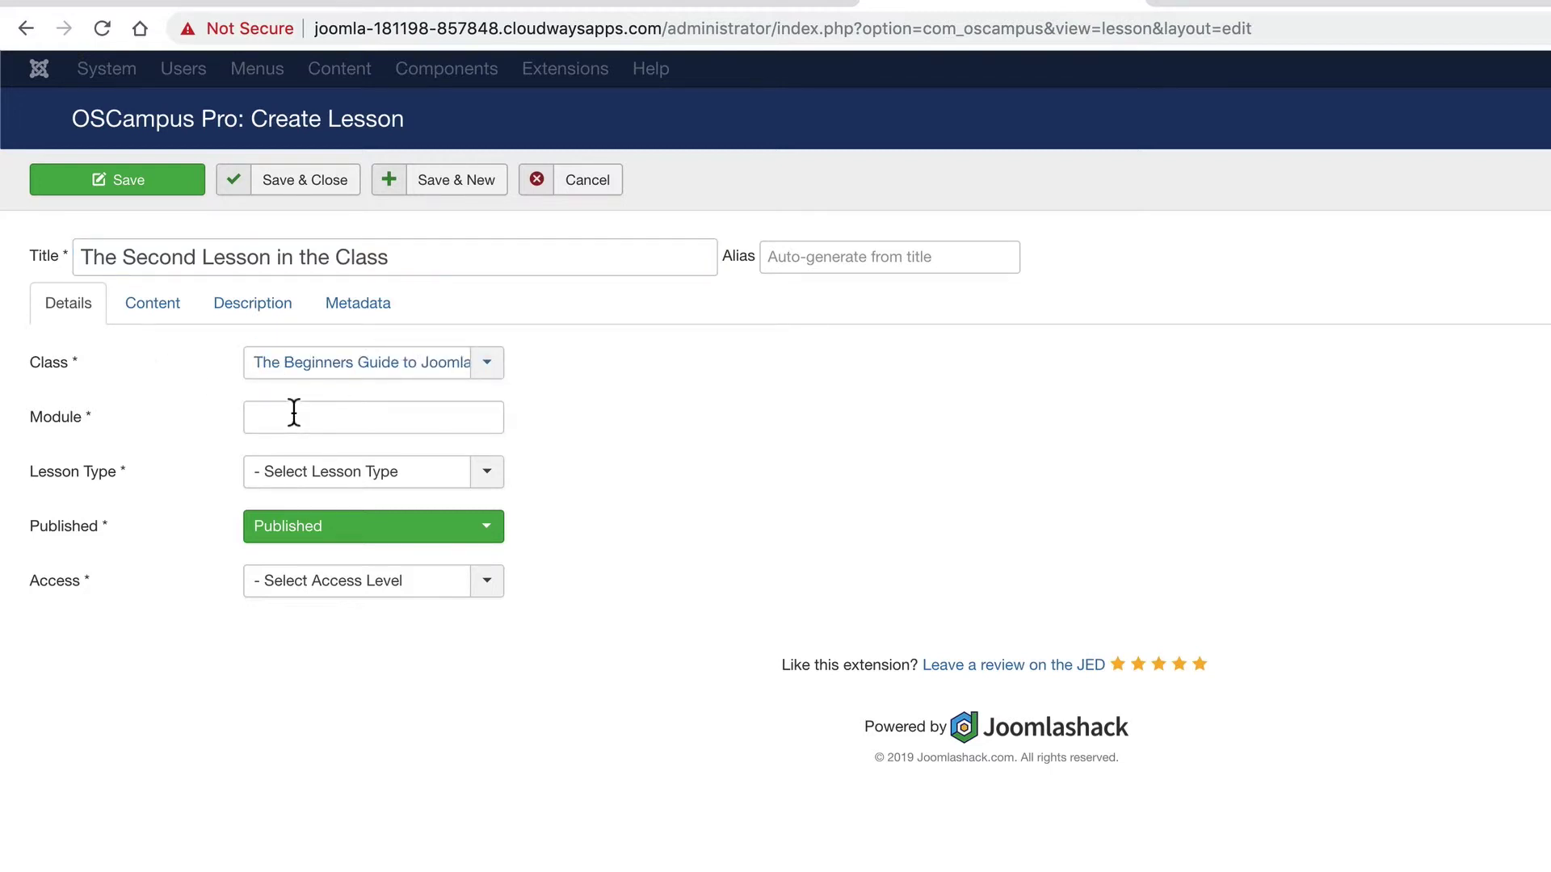
{"action": "left_click", "coordinate": [293, 412]}
{"action": "type", "text": "V"}
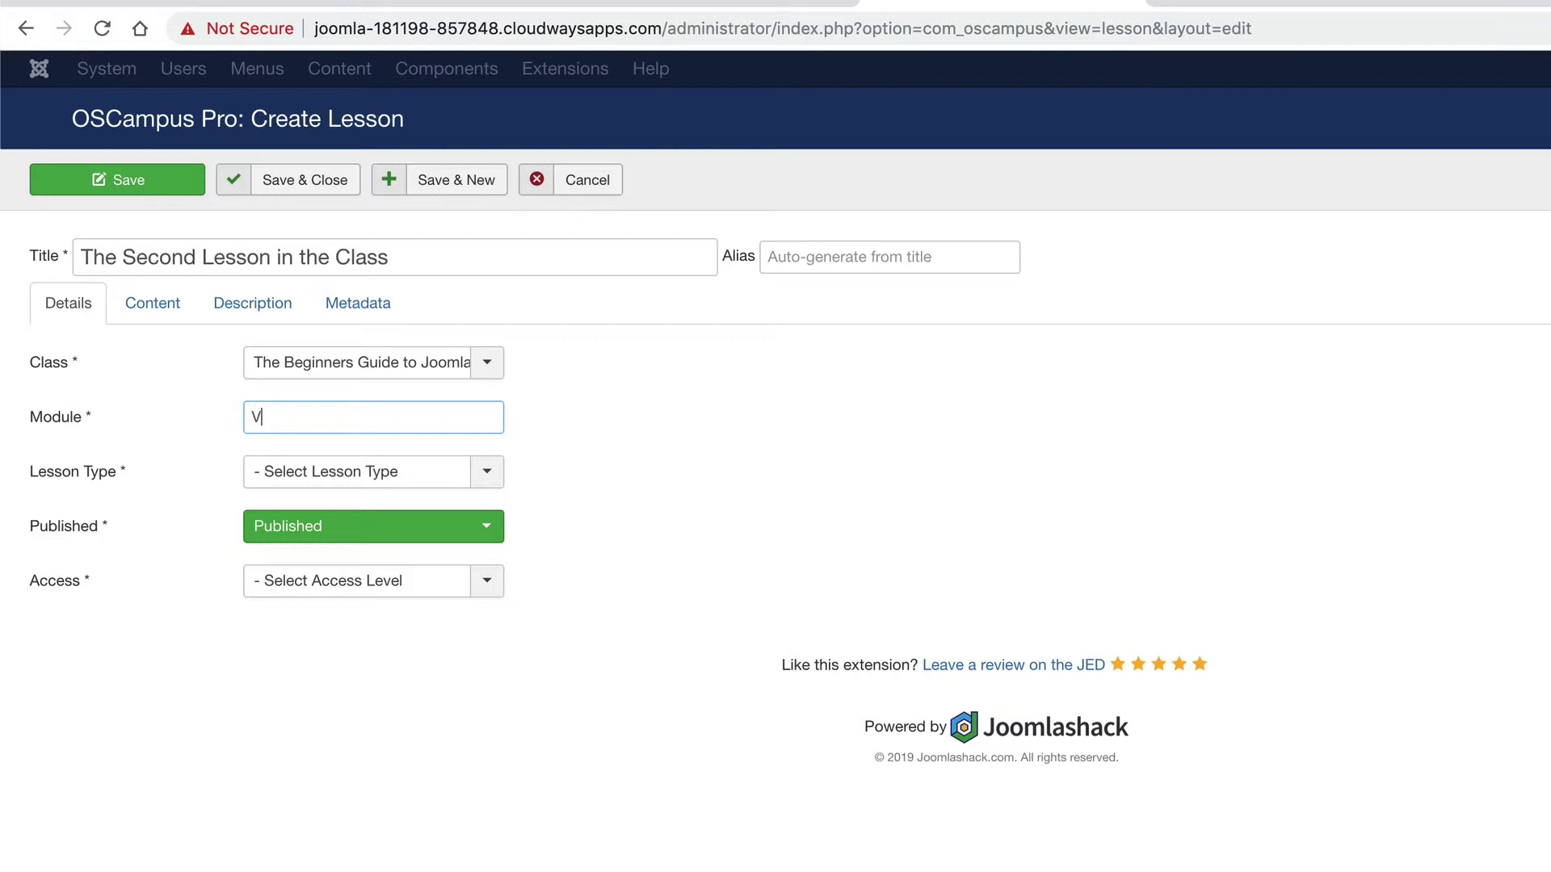
{"action": "type", "text": "ideos"}
{"action": "left_click", "coordinate": [313, 470]}
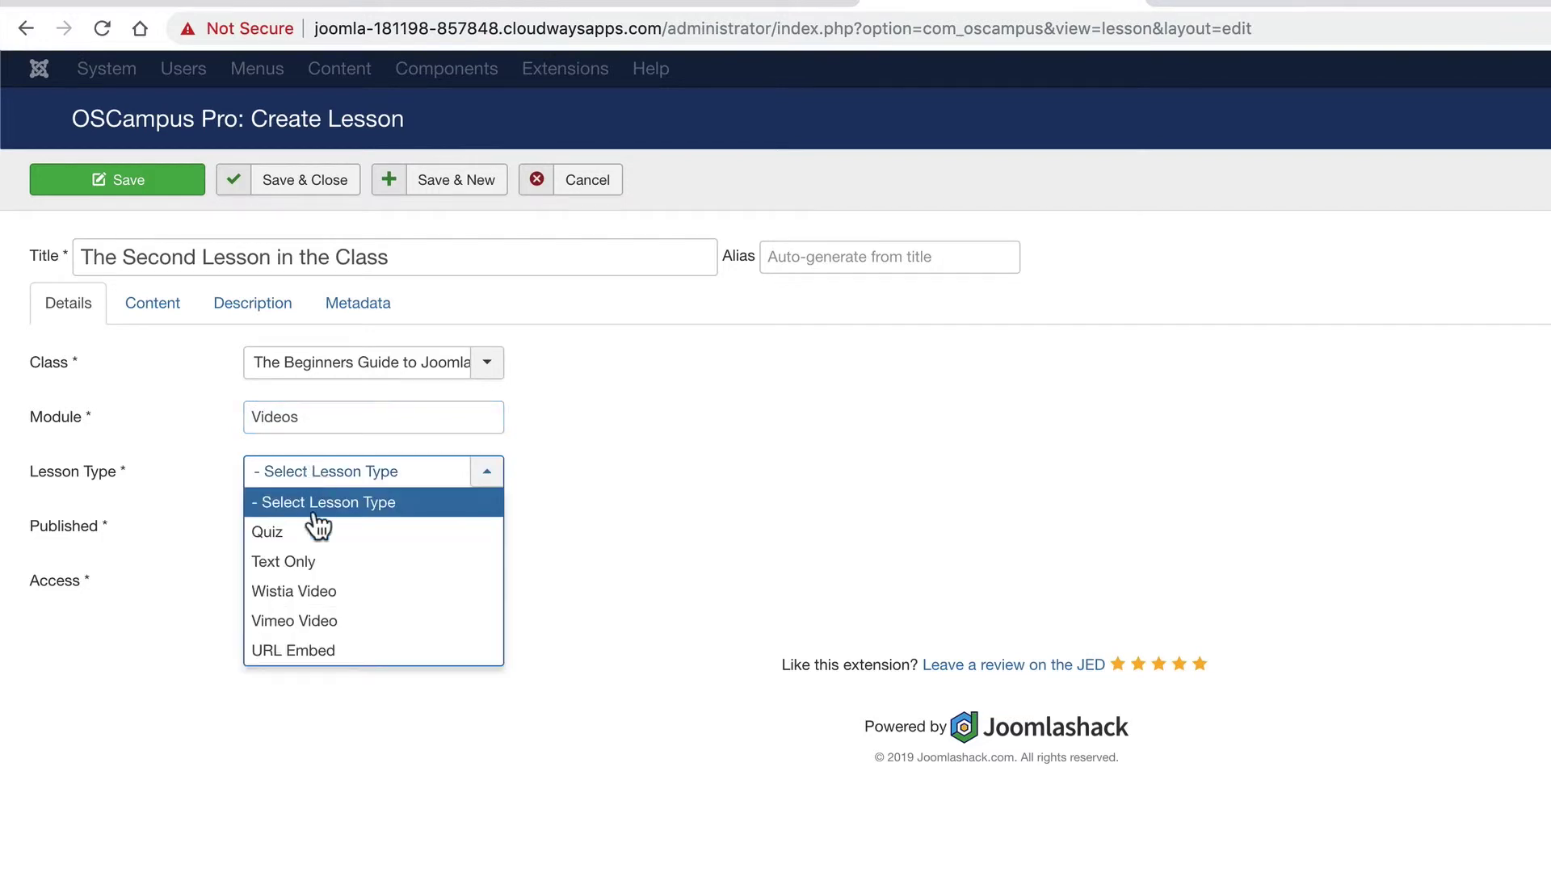
{"action": "left_click", "coordinate": [295, 652]}
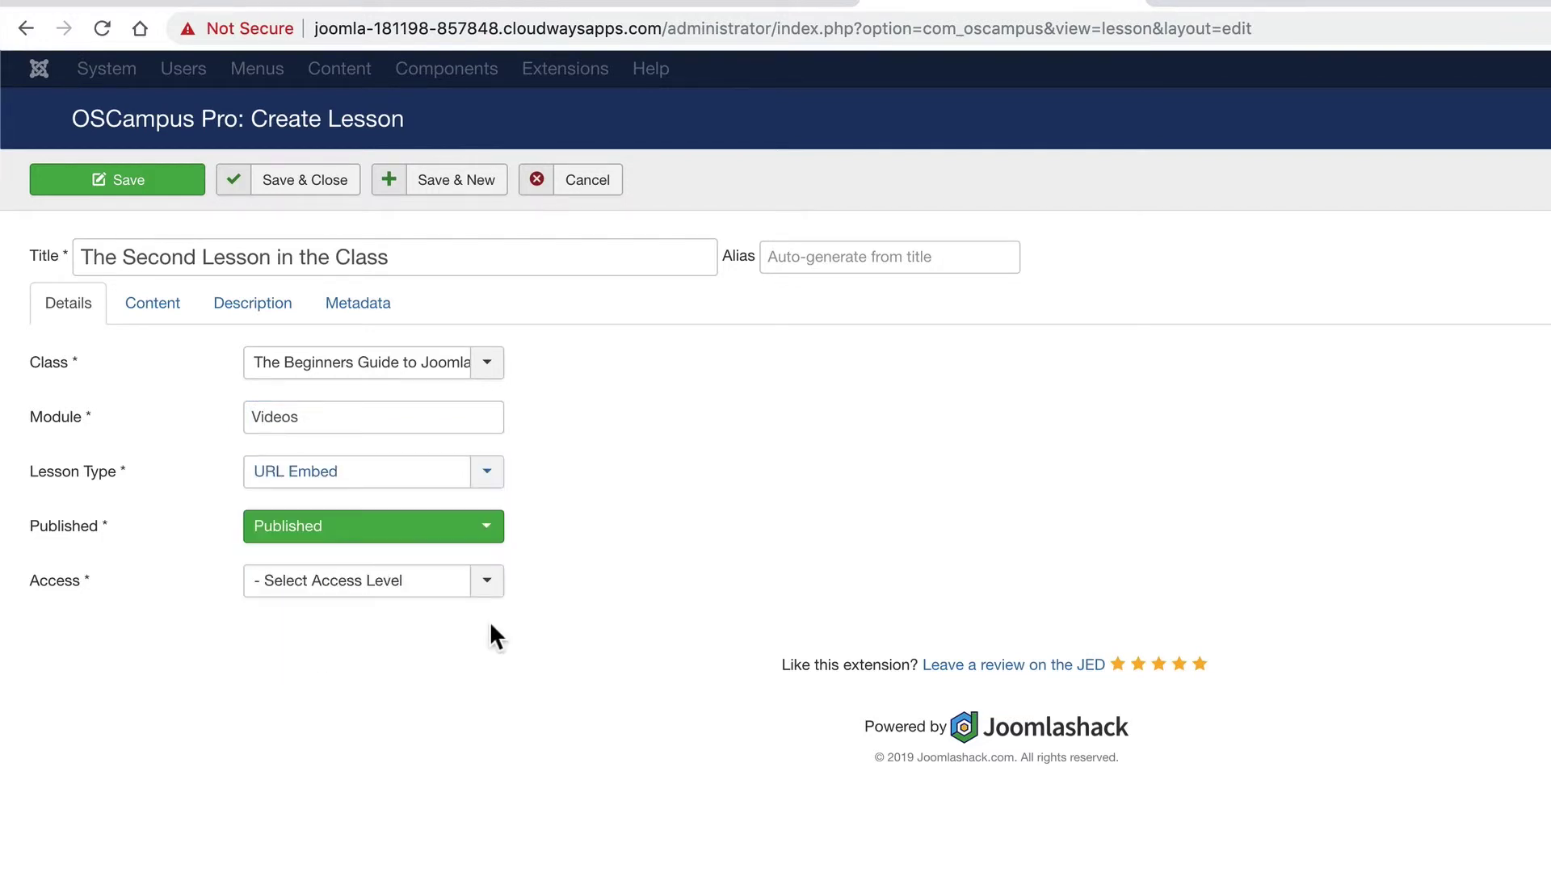
{"action": "left_click", "coordinate": [337, 593]}
{"action": "left_click", "coordinate": [349, 639]}
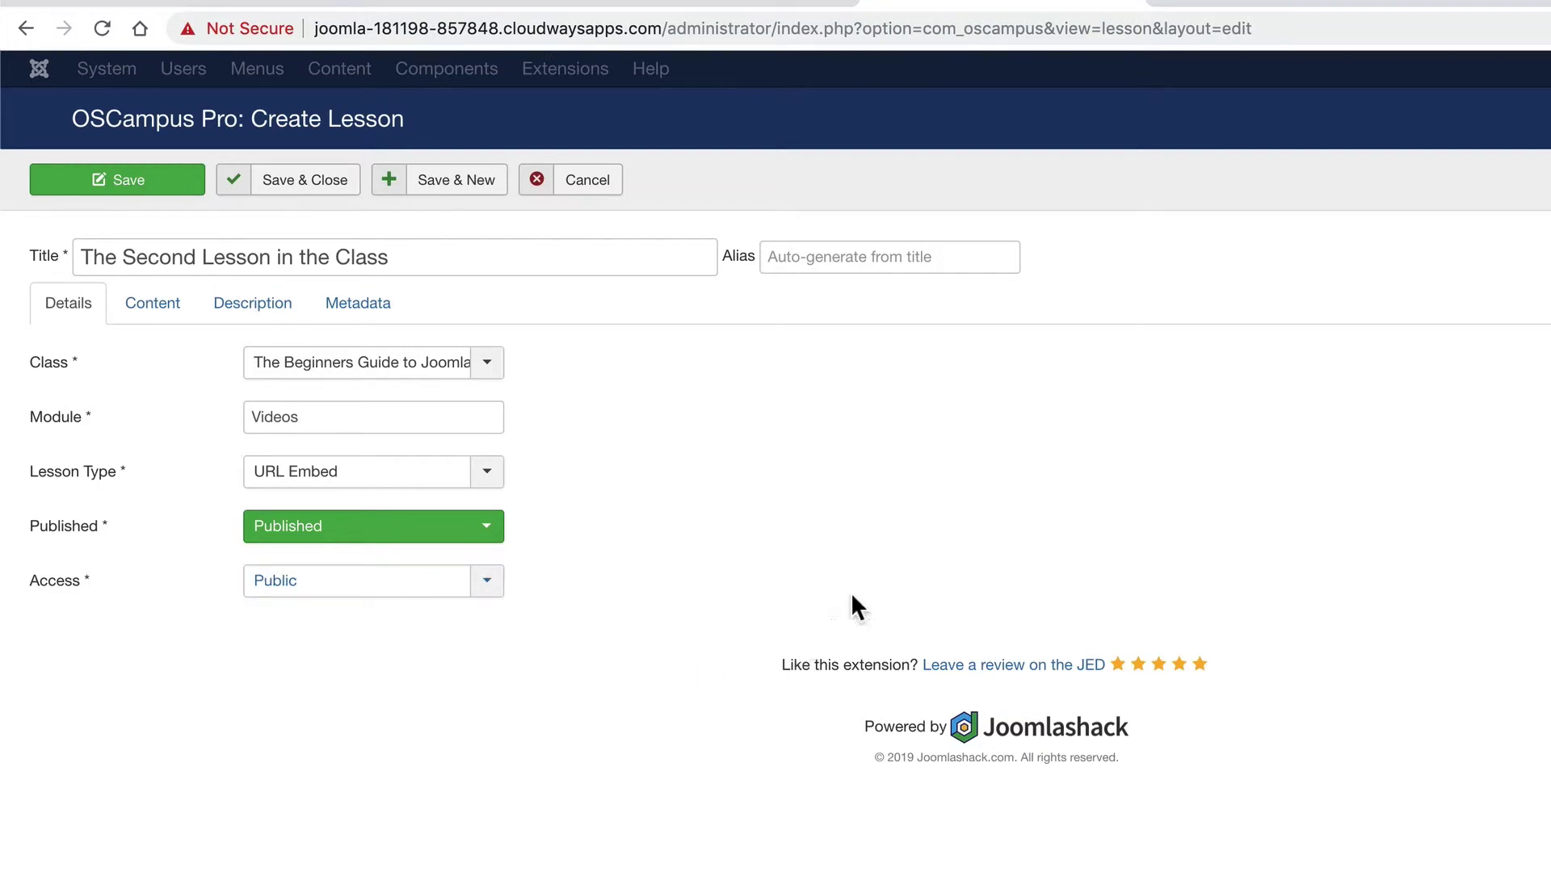
Step: Go to the chosen Joomlashack YouTube video's watch page to get its URL
{"action": "left_click", "coordinate": [1235, 3]}
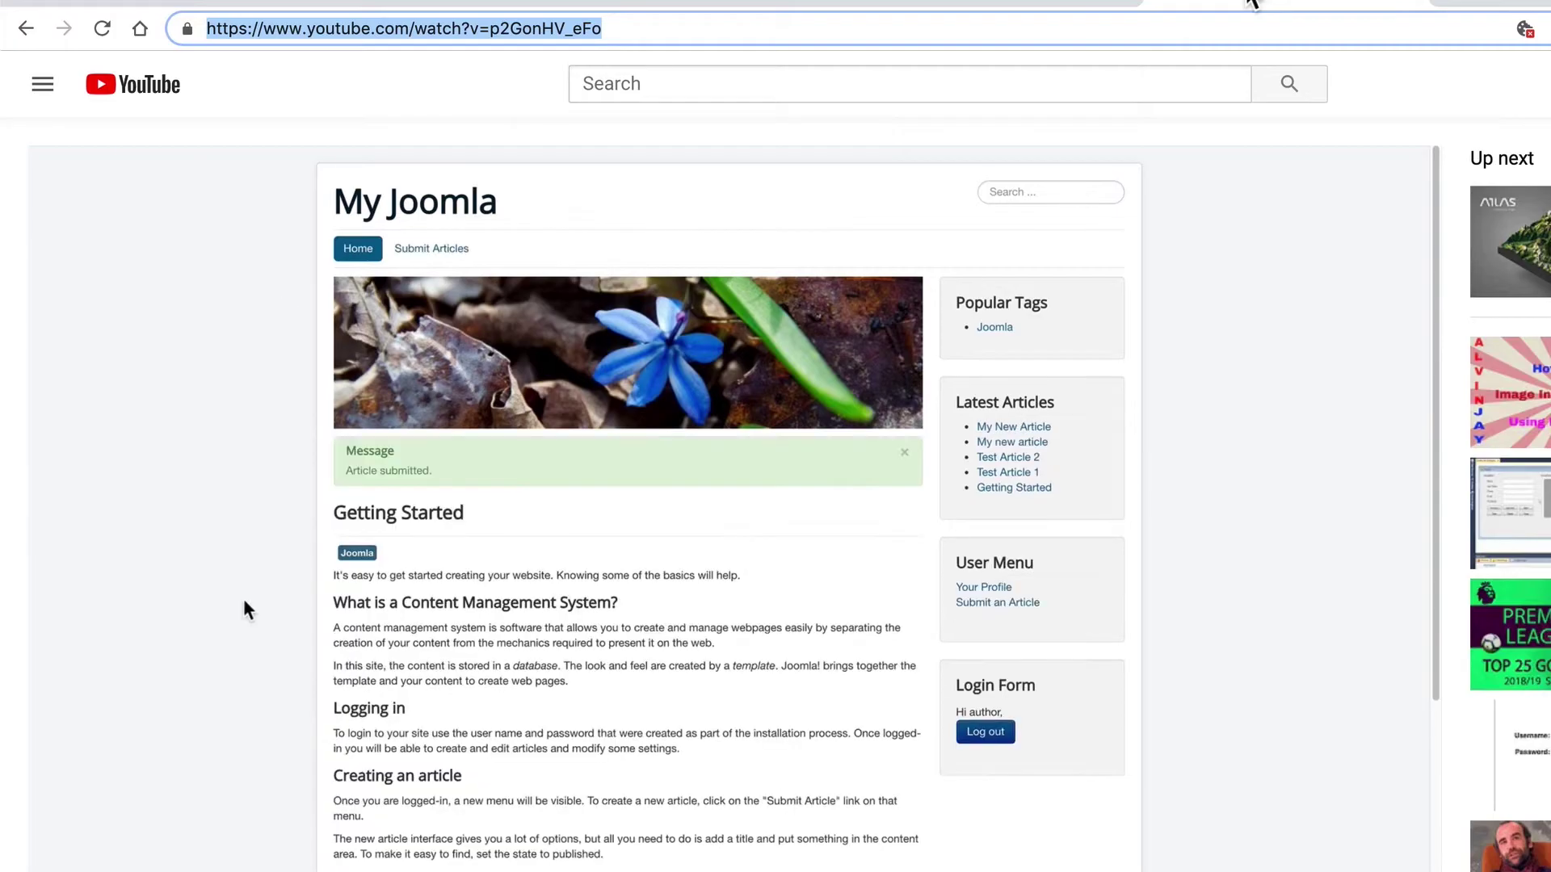
{"action": "left_click", "coordinate": [26, 32]}
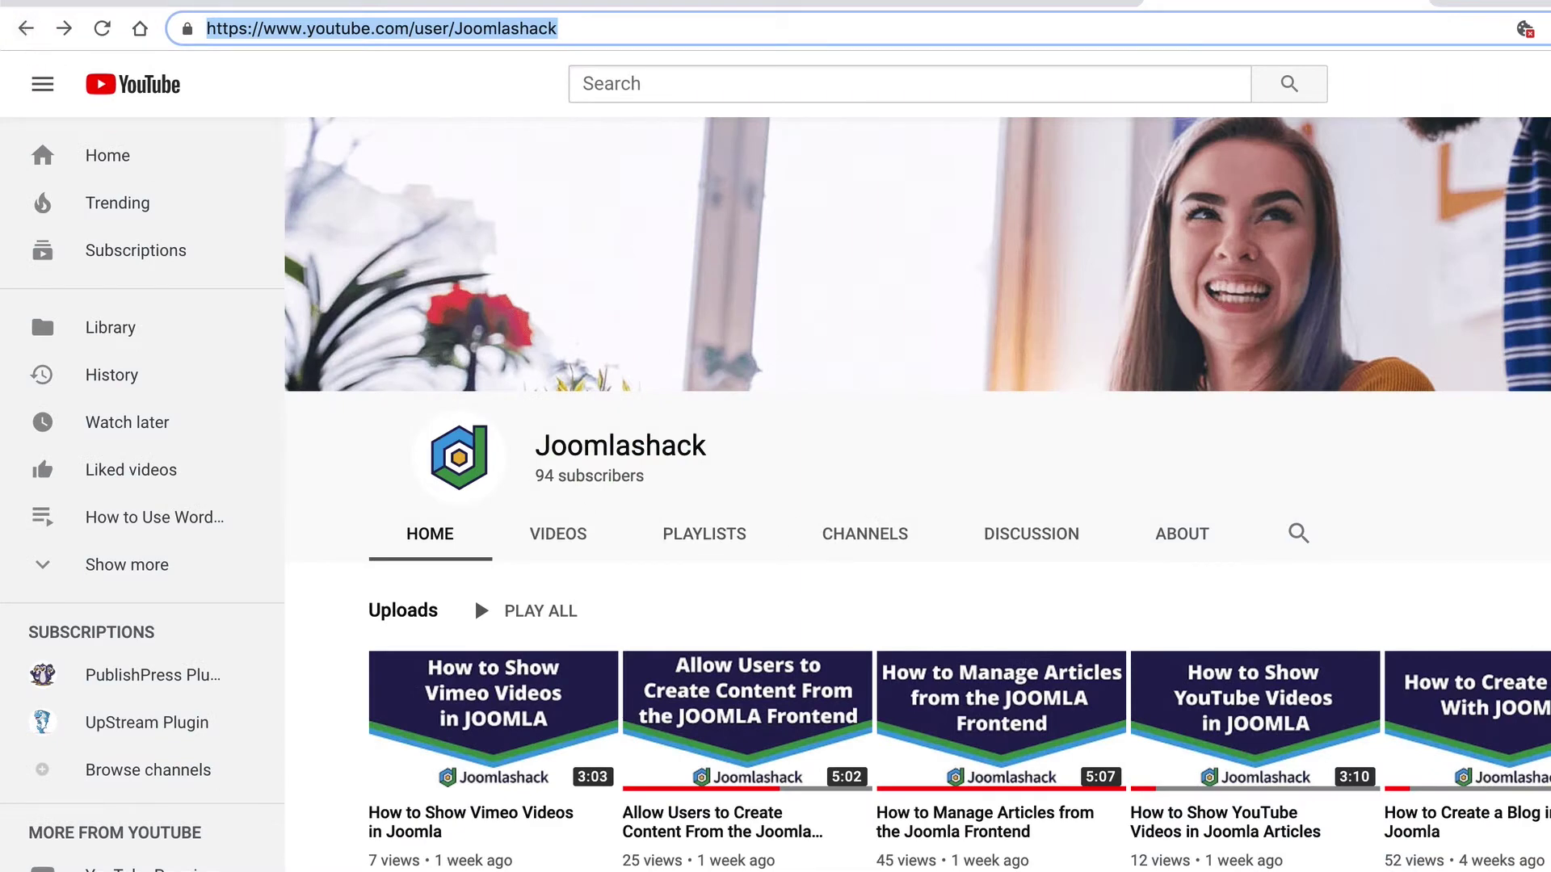
{"action": "key", "text": "alt+Right"}
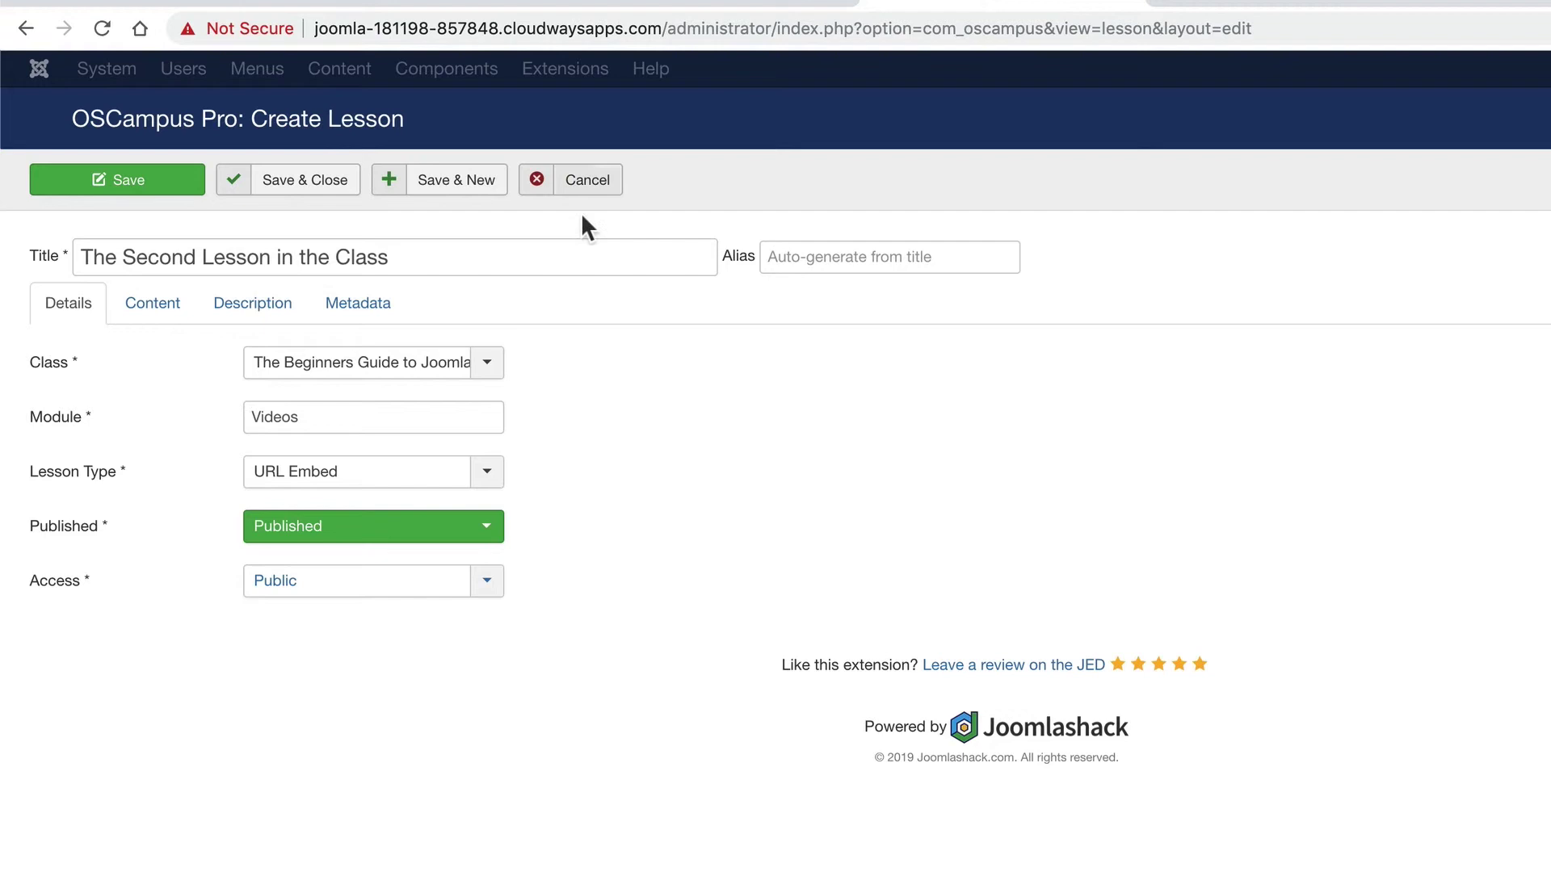
Step: Paste the YouTube address into The Second Lesson's Content URL field and save and close
{"action": "left_click", "coordinate": [170, 319]}
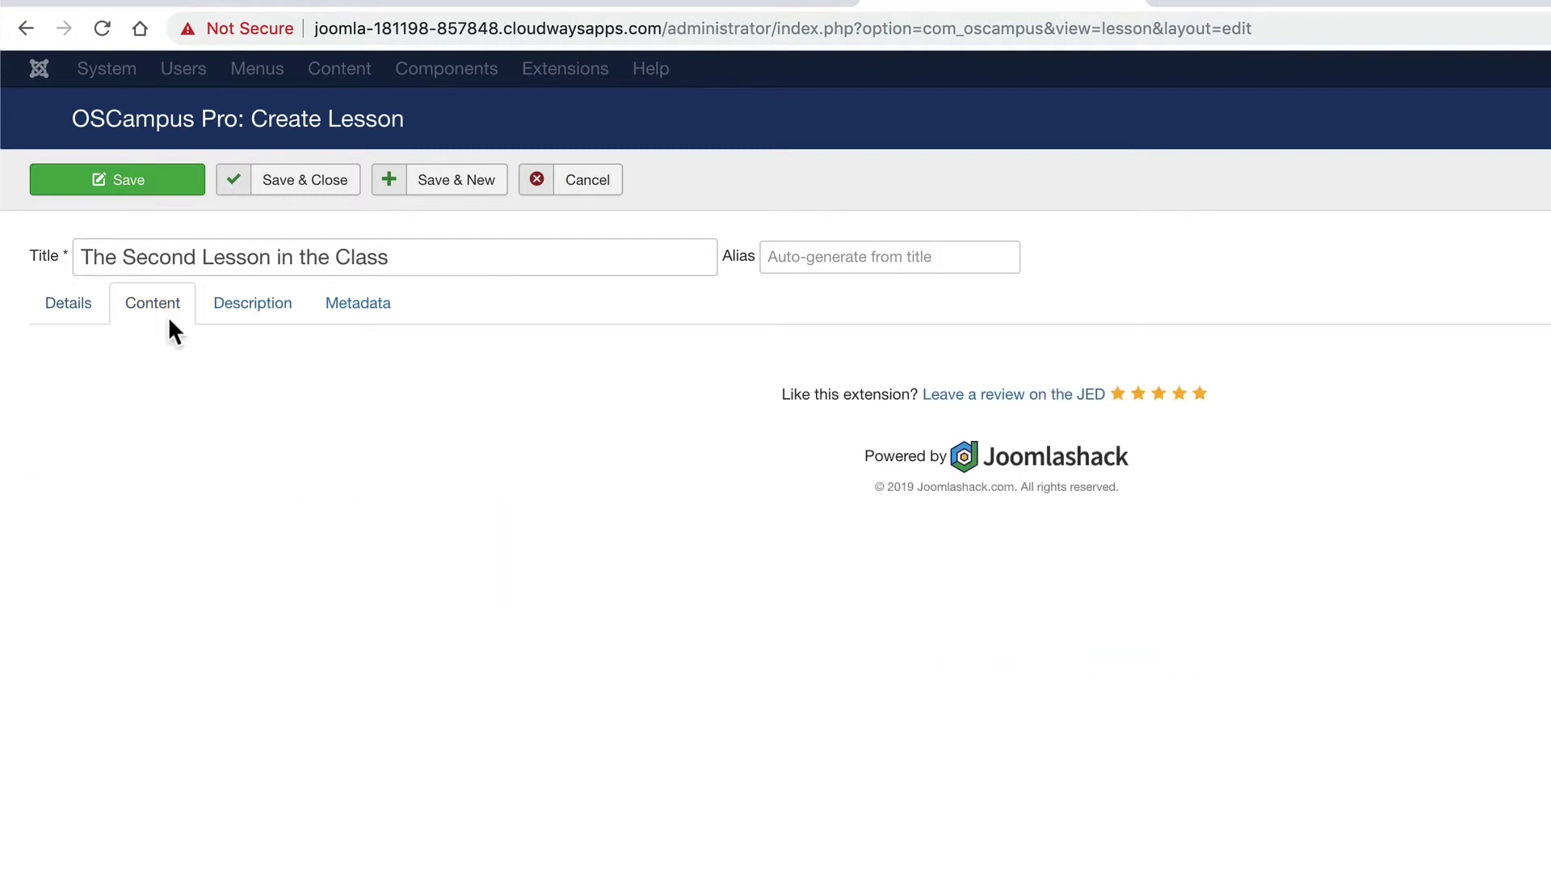
{"action": "left_click", "coordinate": [144, 194]}
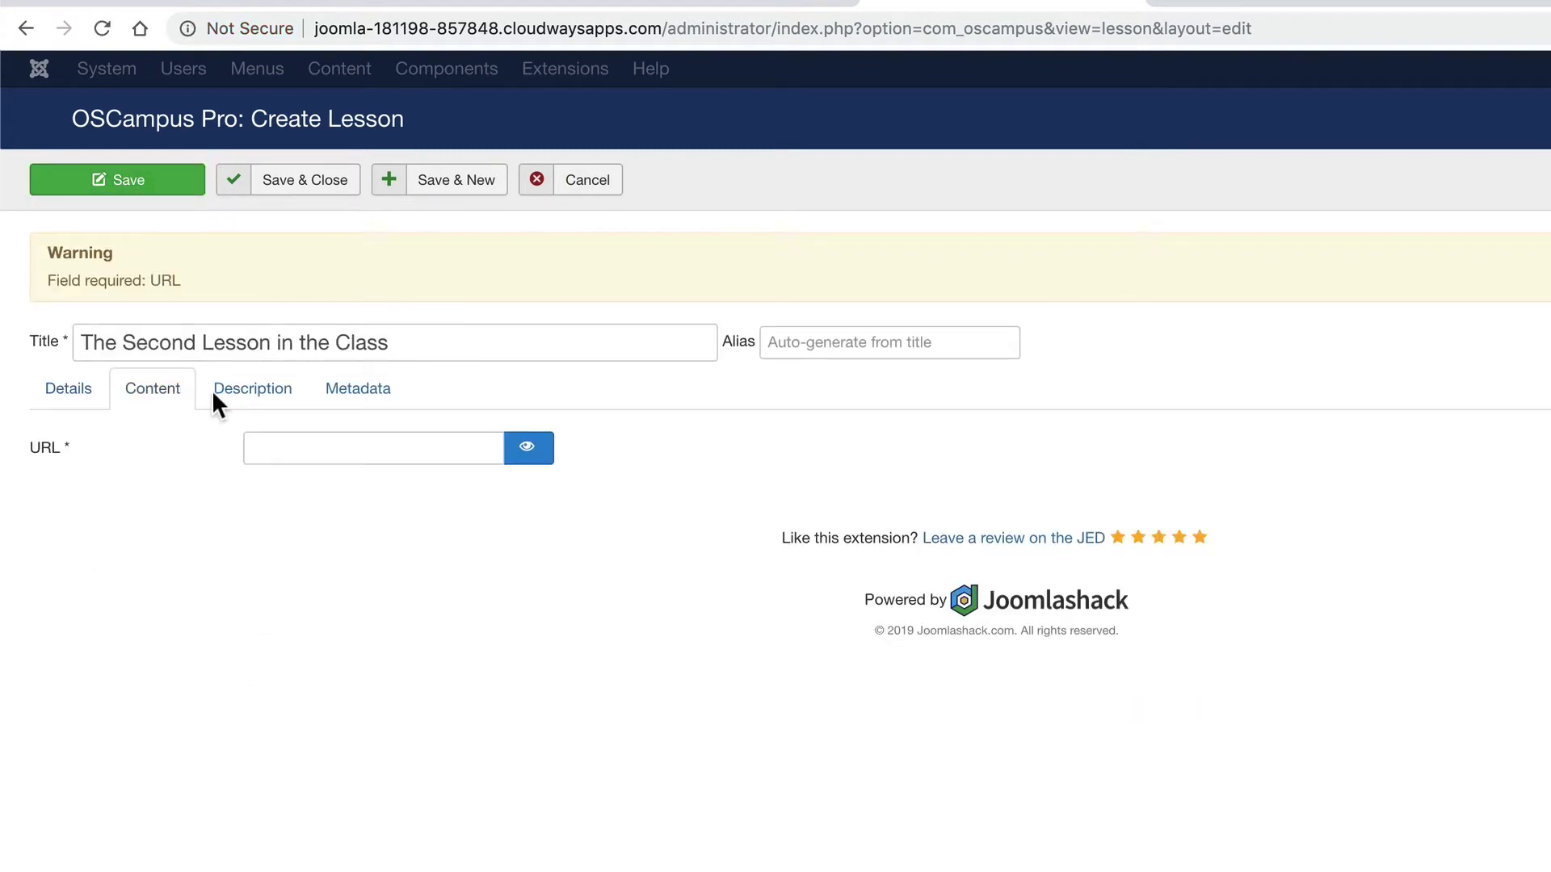
{"action": "left_click", "coordinate": [291, 443]}
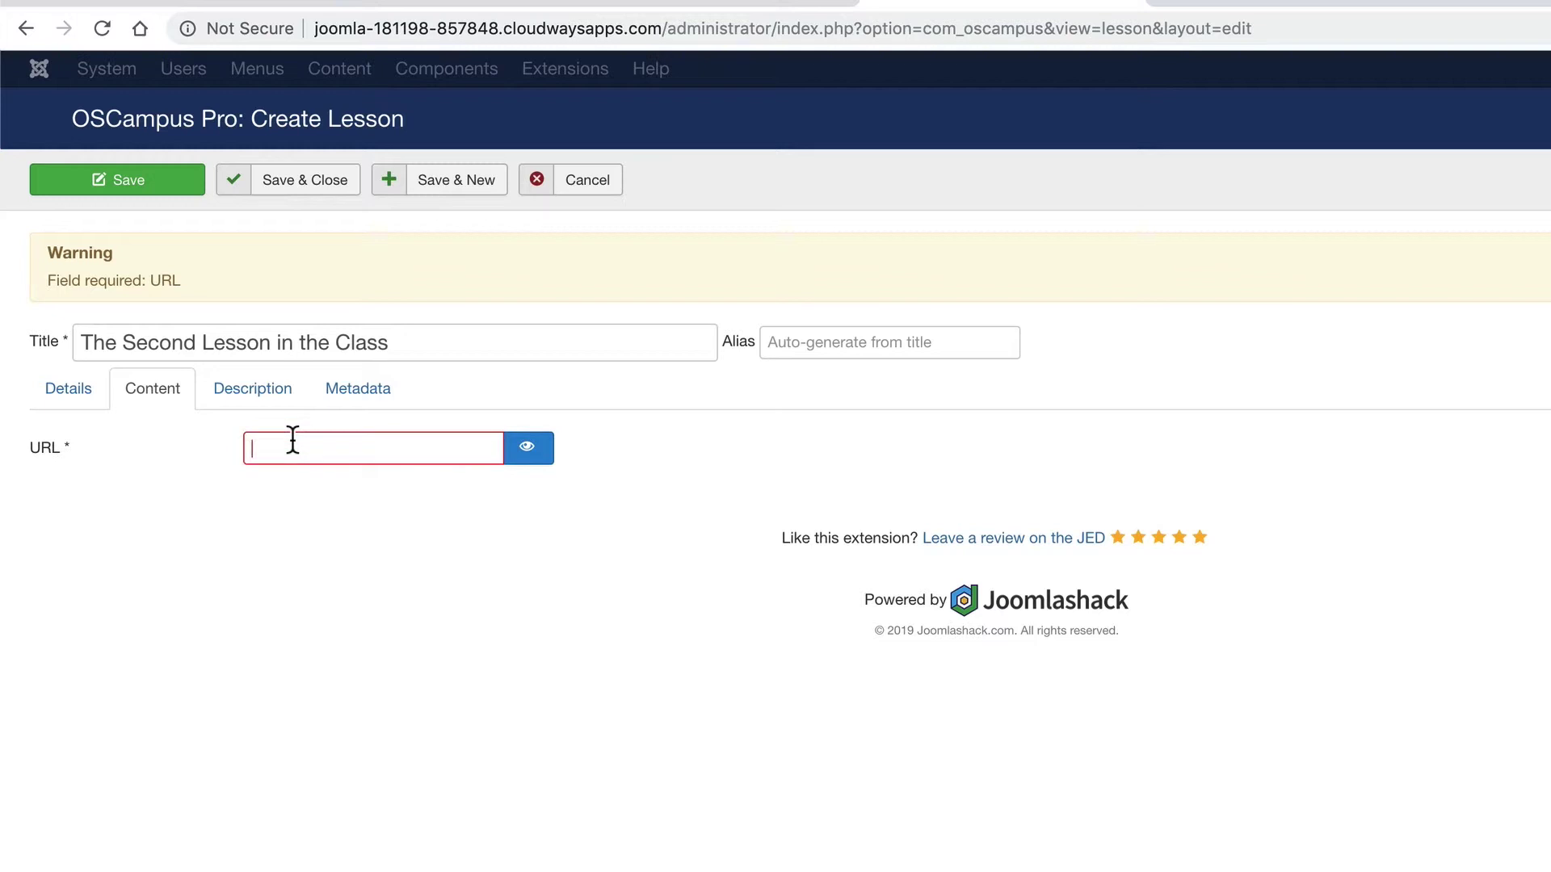
{"action": "type", "text": "https://www.youtube.com/watch?v=oYI5bNs_9tY&t=11s"}
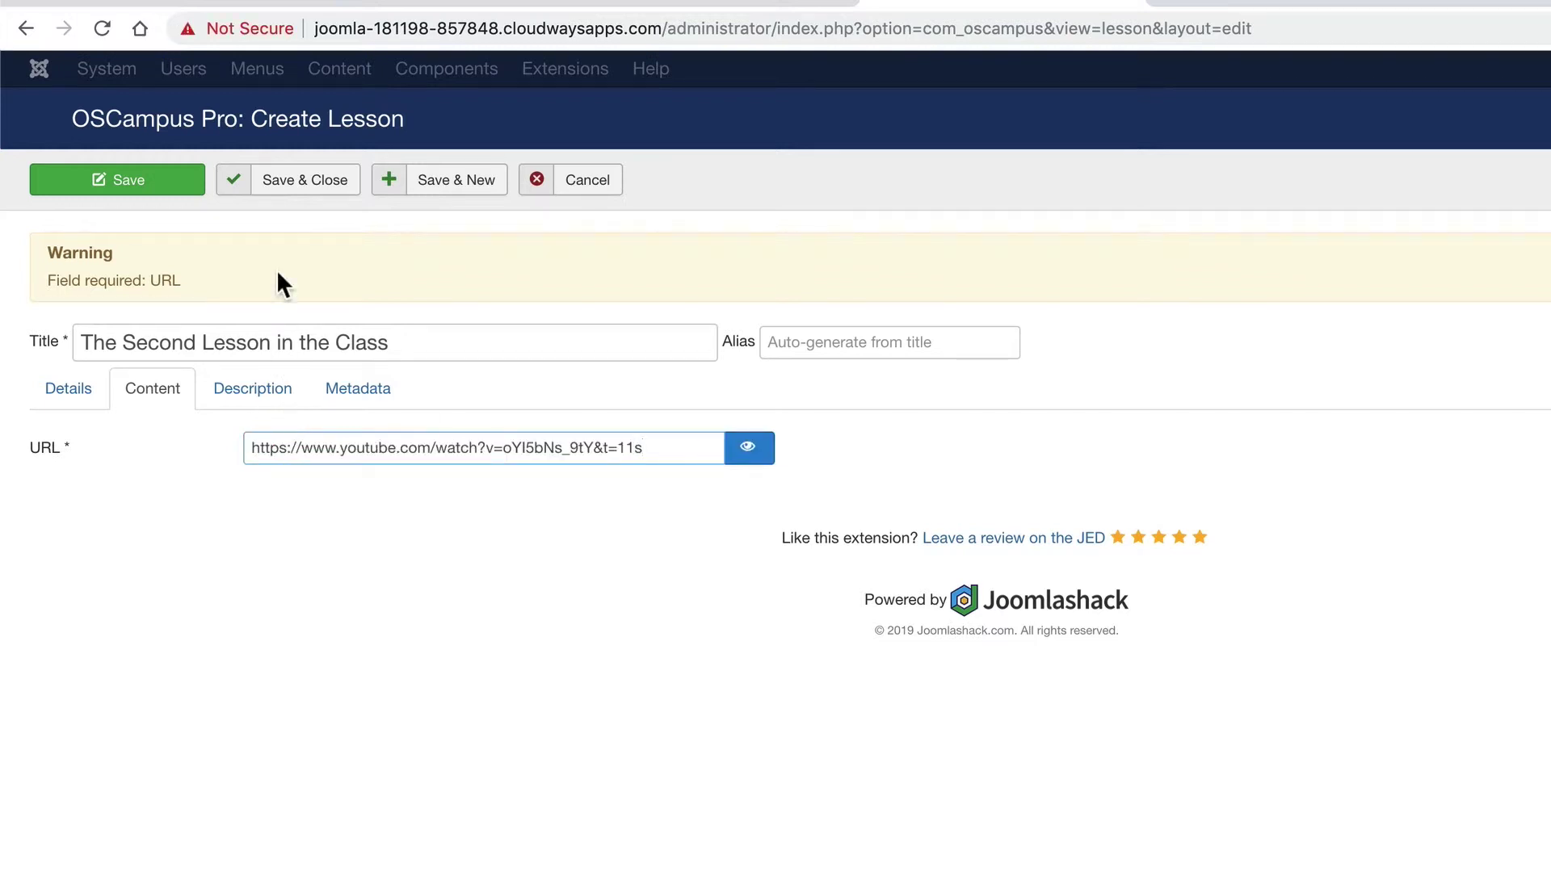
{"action": "left_click", "coordinate": [270, 190]}
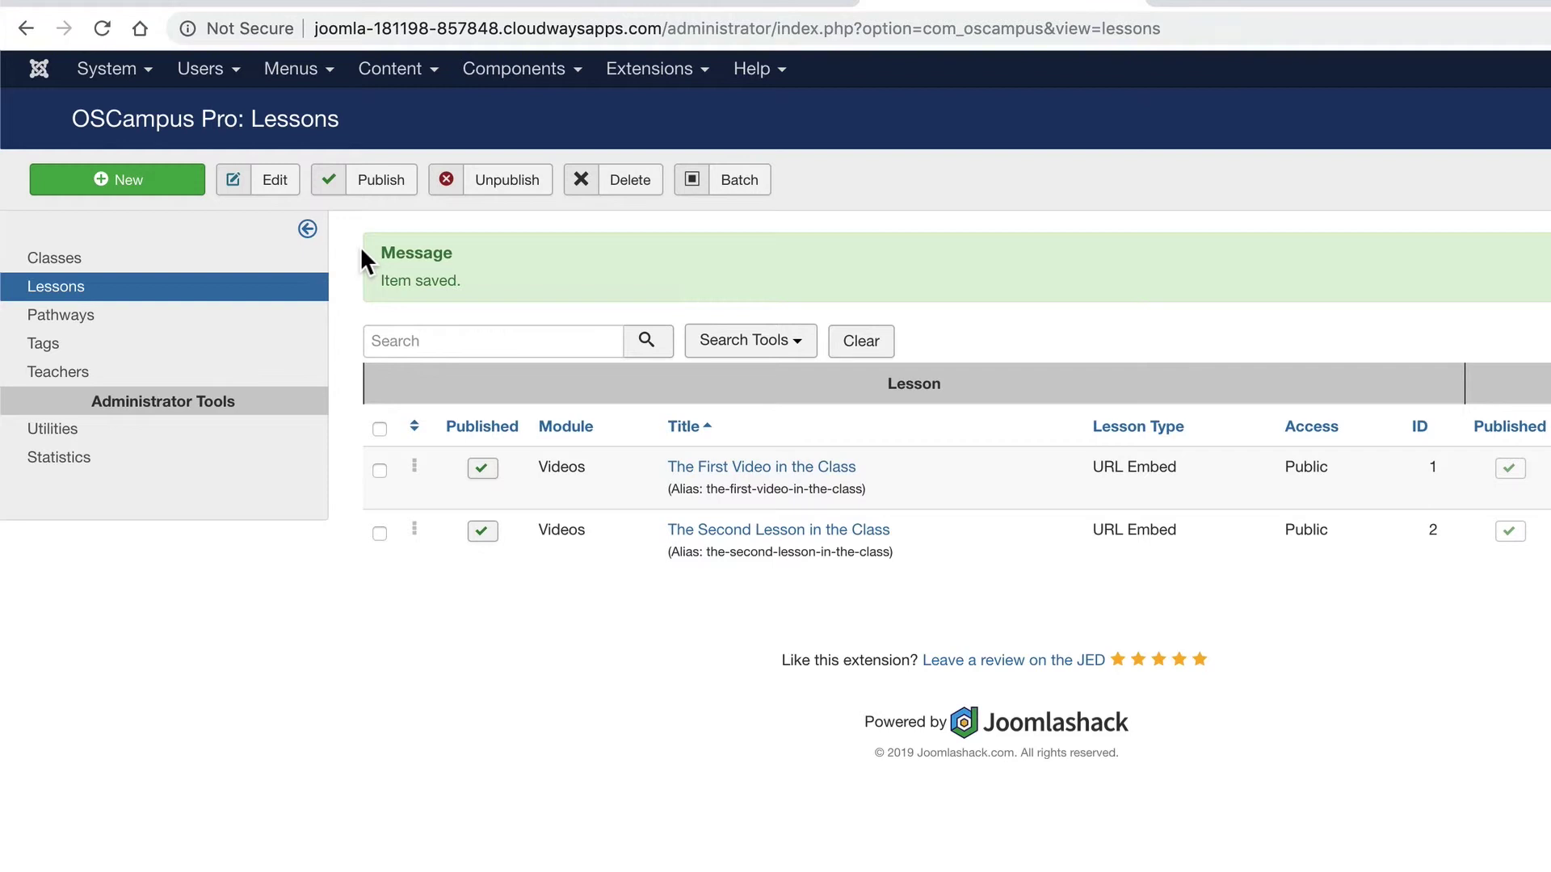
Step: Start a new Main Menu item titled 'OSCampus Class'
{"action": "left_click", "coordinate": [290, 72]}
{"action": "mouse_move", "coordinate": [294, 231]}
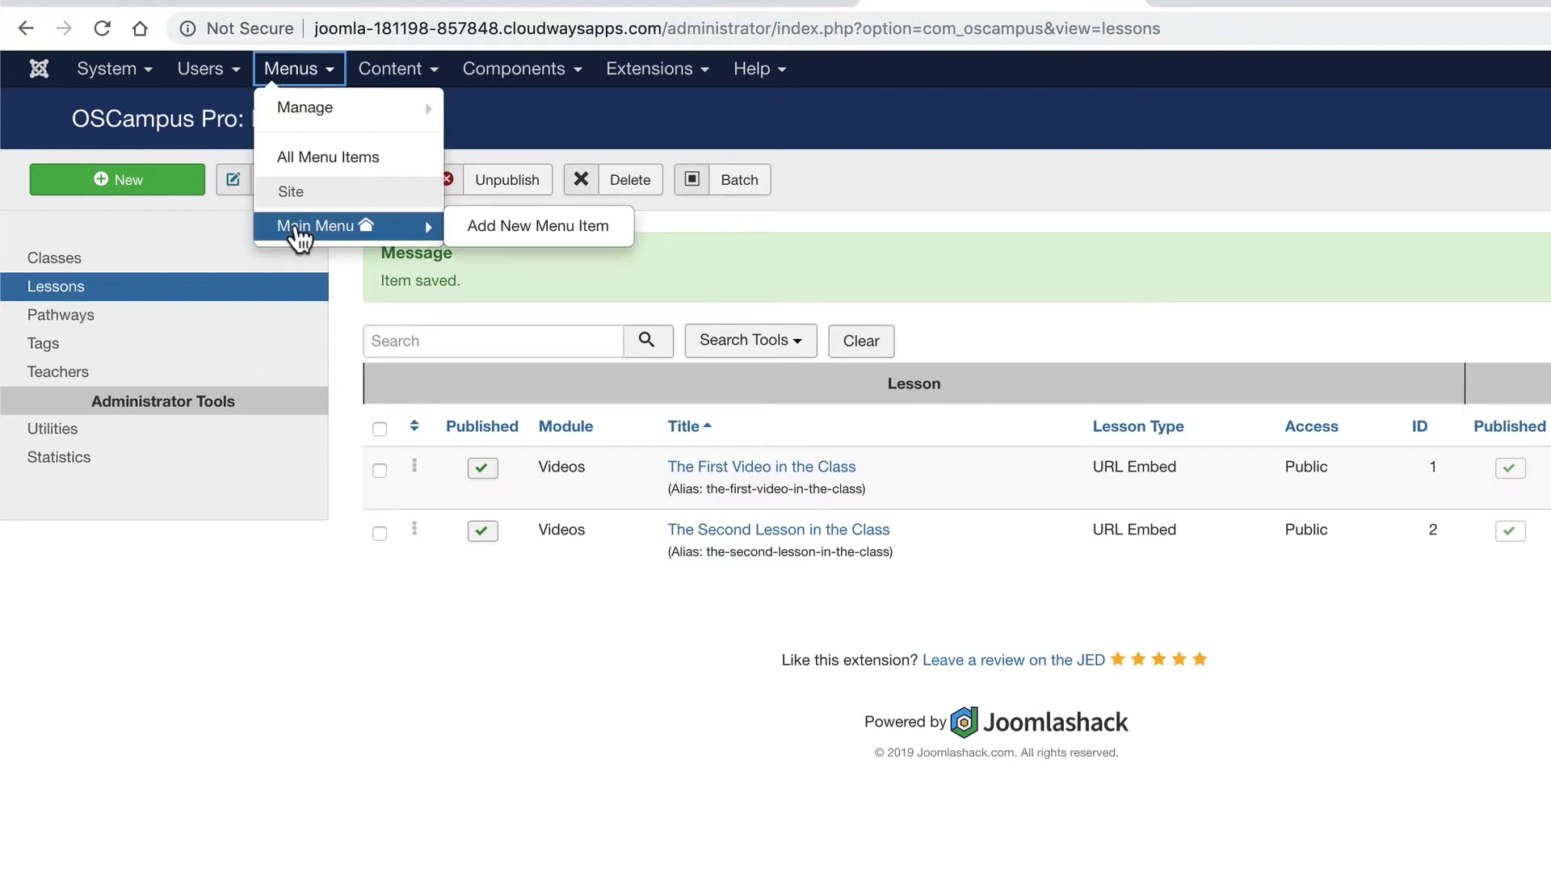
{"action": "left_click", "coordinate": [565, 229]}
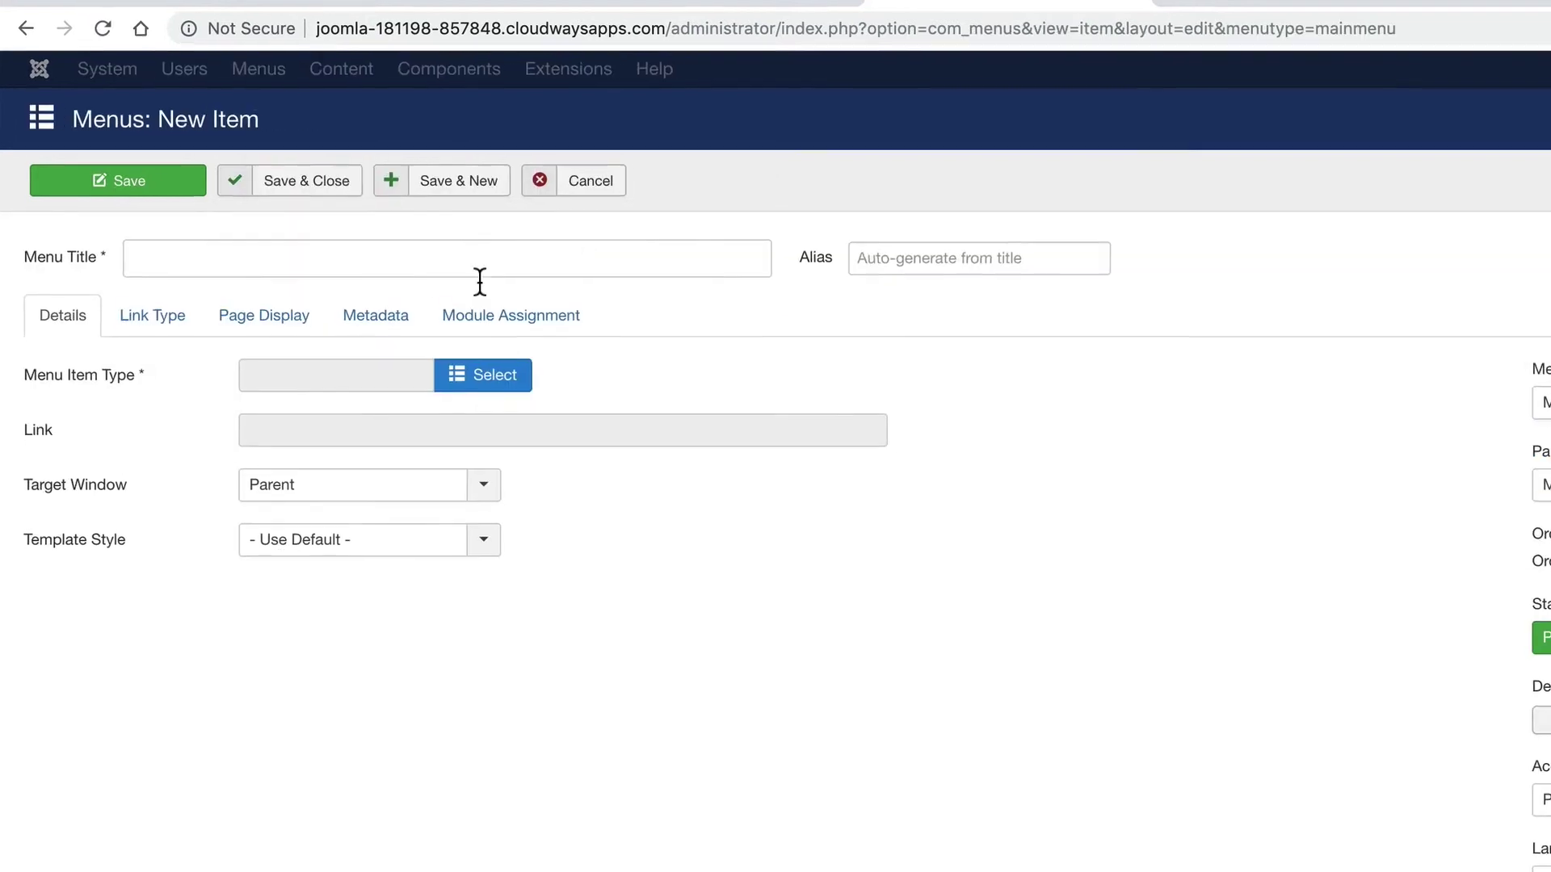
{"action": "left_click", "coordinate": [295, 263]}
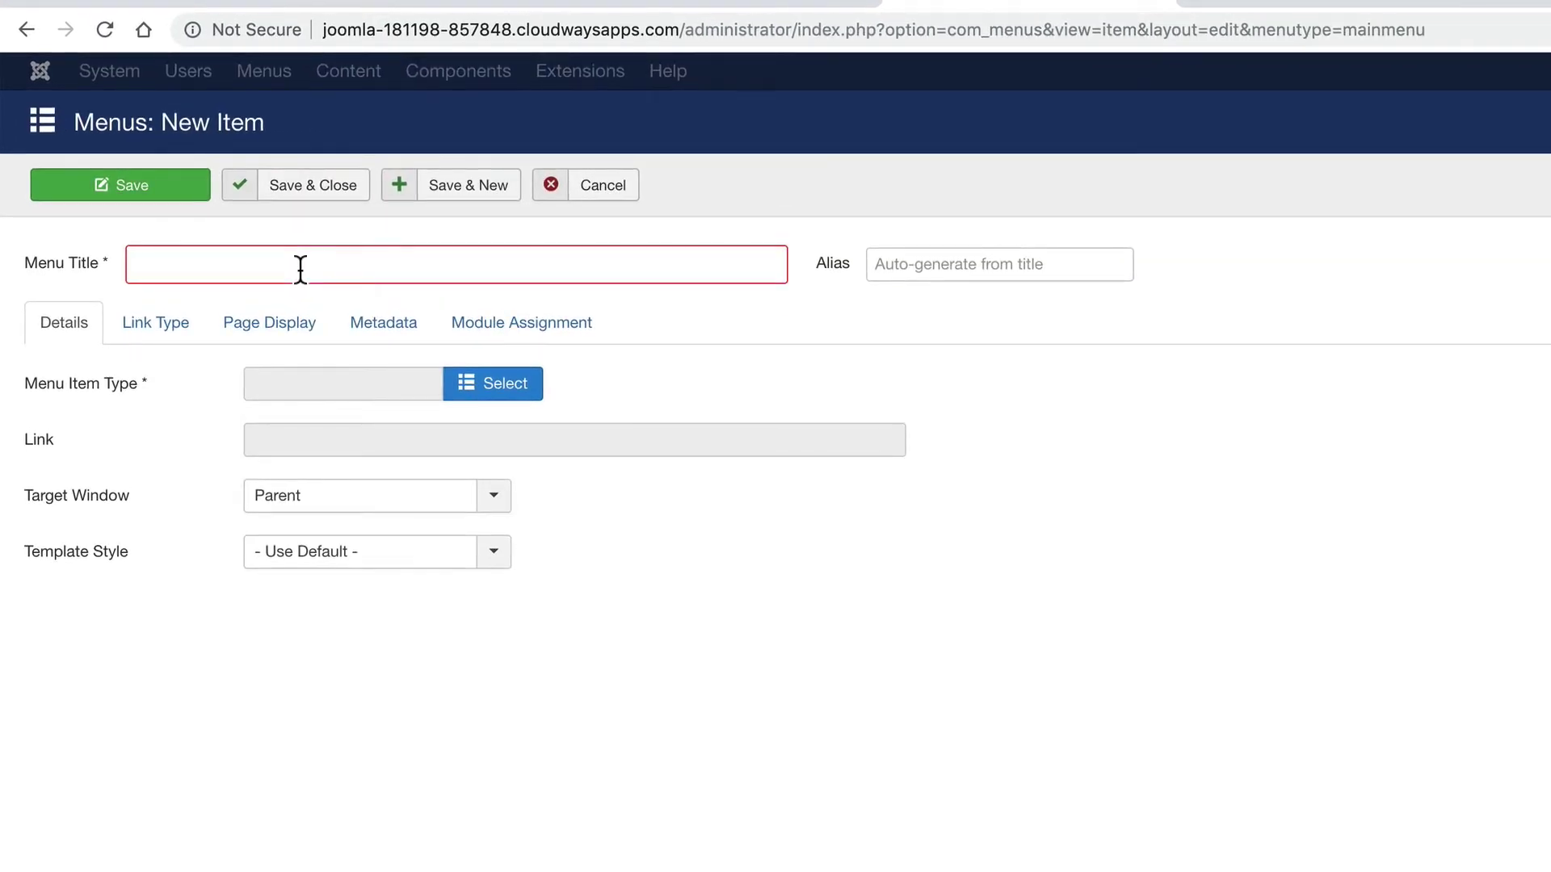
{"action": "type", "text": "OSCampus"}
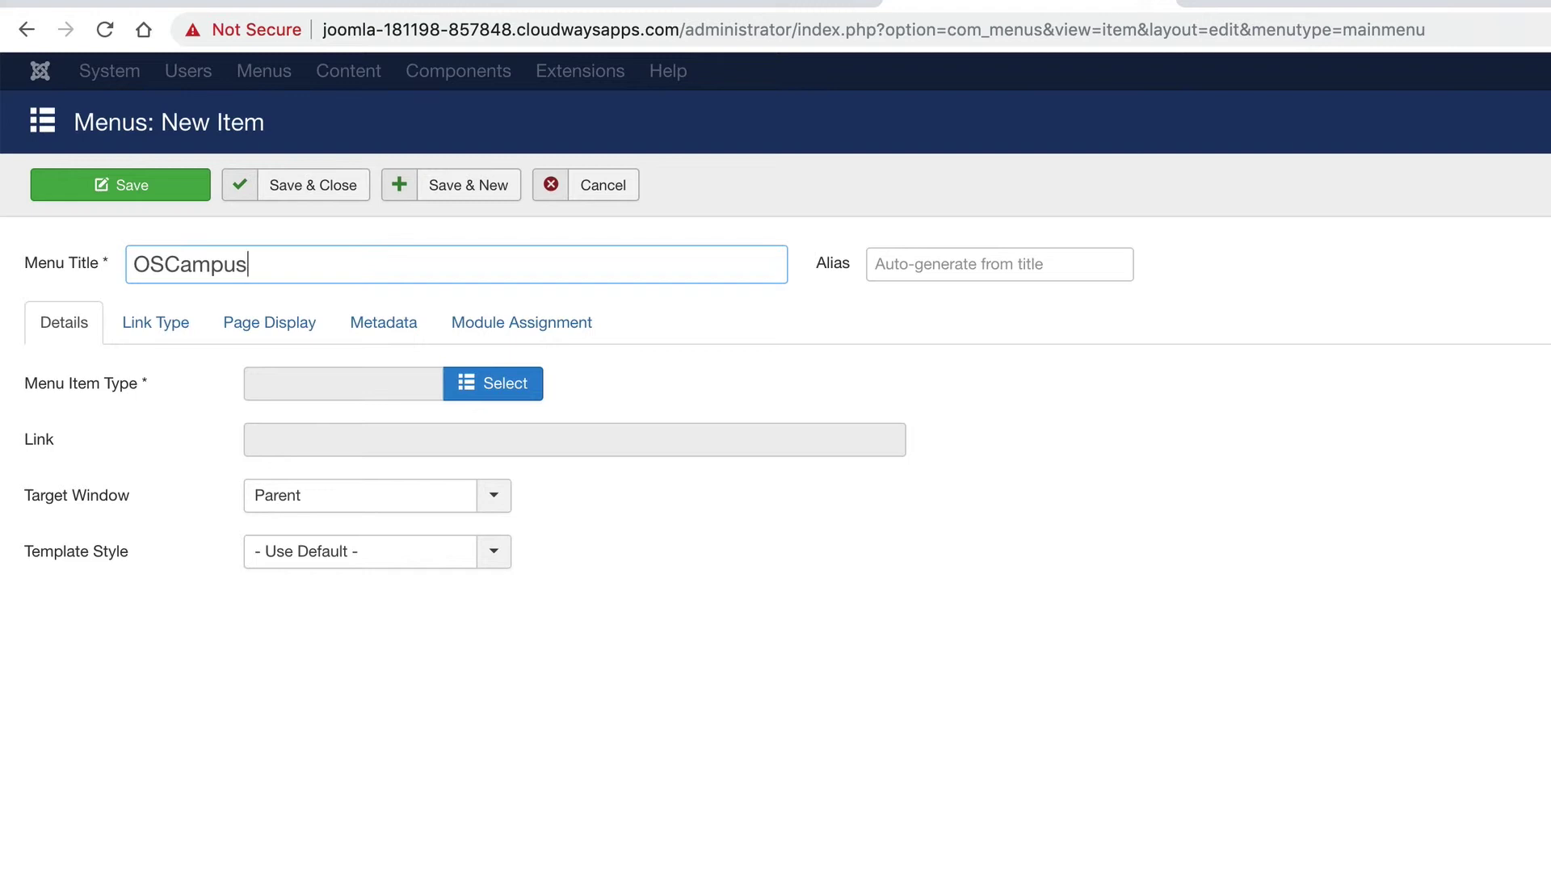
{"action": "type", "text": " Class"}
Step: Make it an OSCampus Pro Pathway item for Intro Classes and save it
{"action": "left_click", "coordinate": [475, 410]}
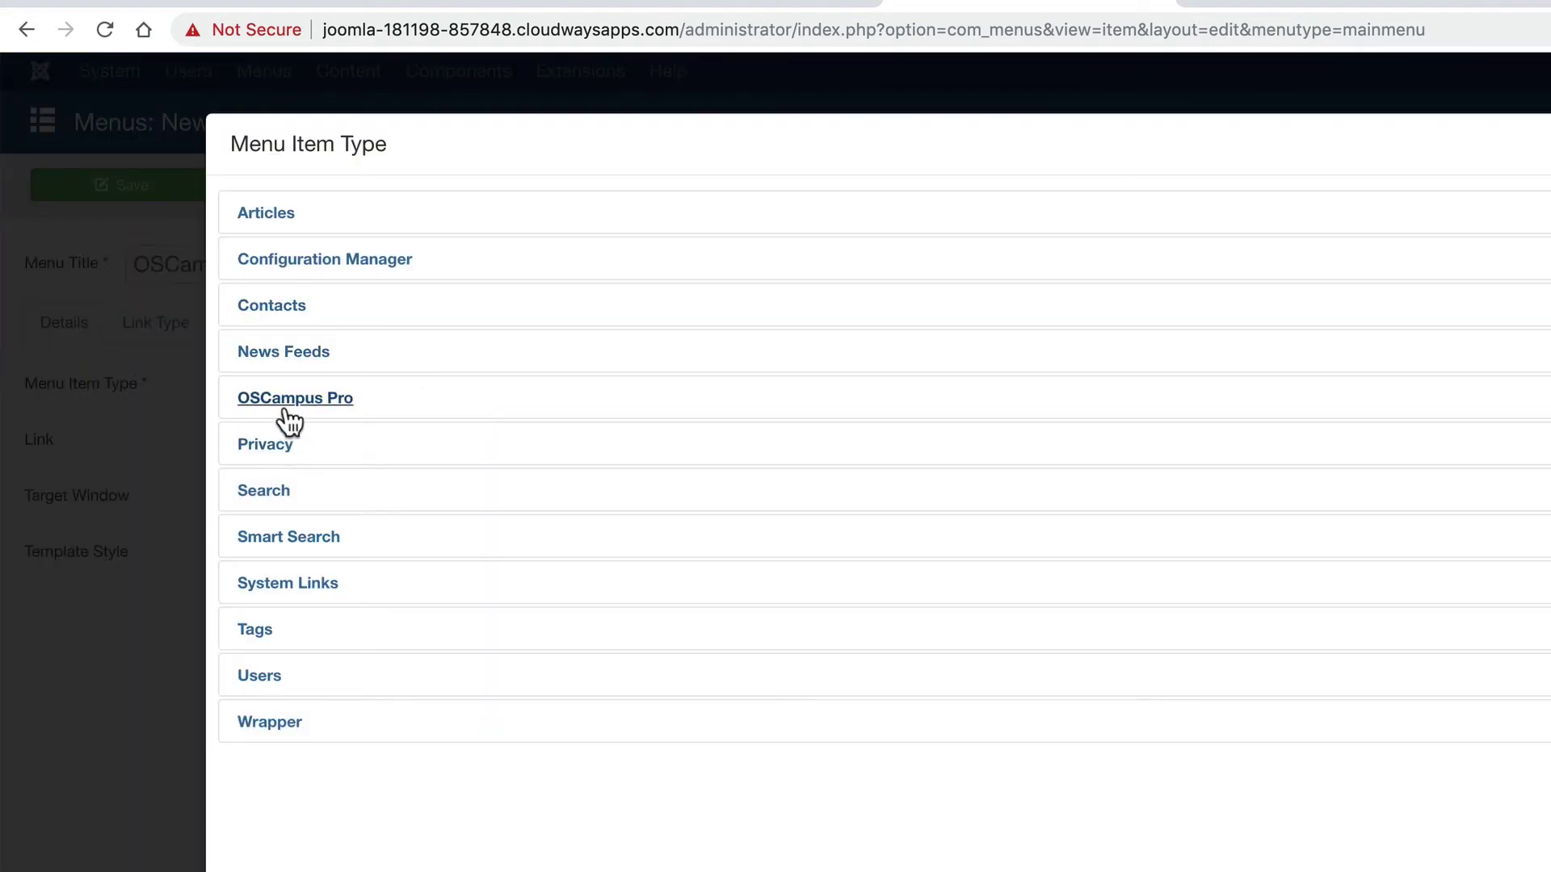
{"action": "left_click", "coordinate": [284, 408]}
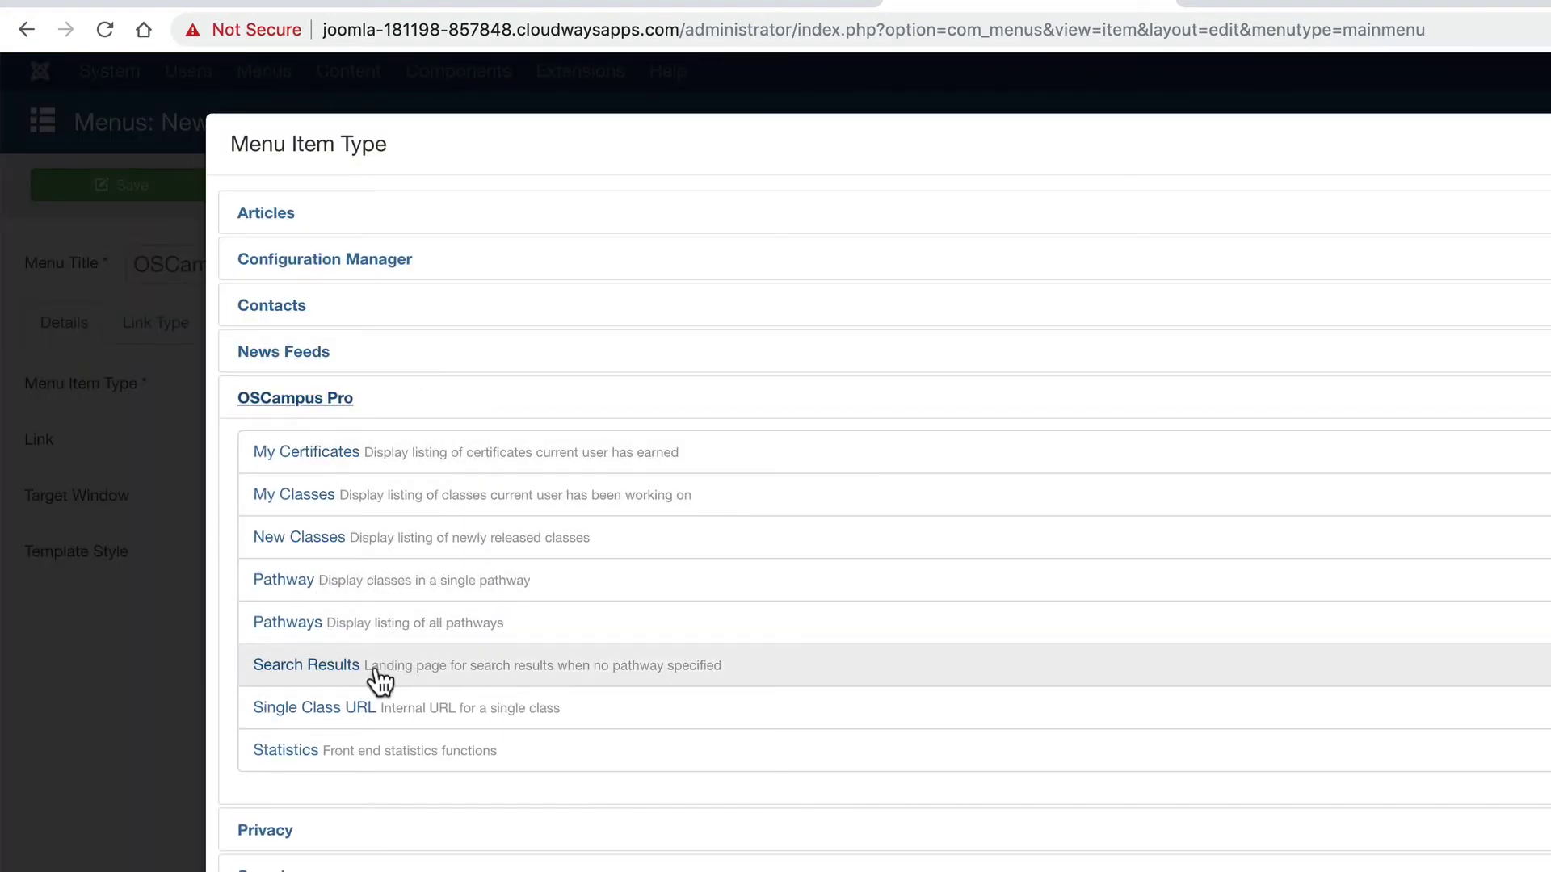
{"action": "left_click", "coordinate": [300, 583]}
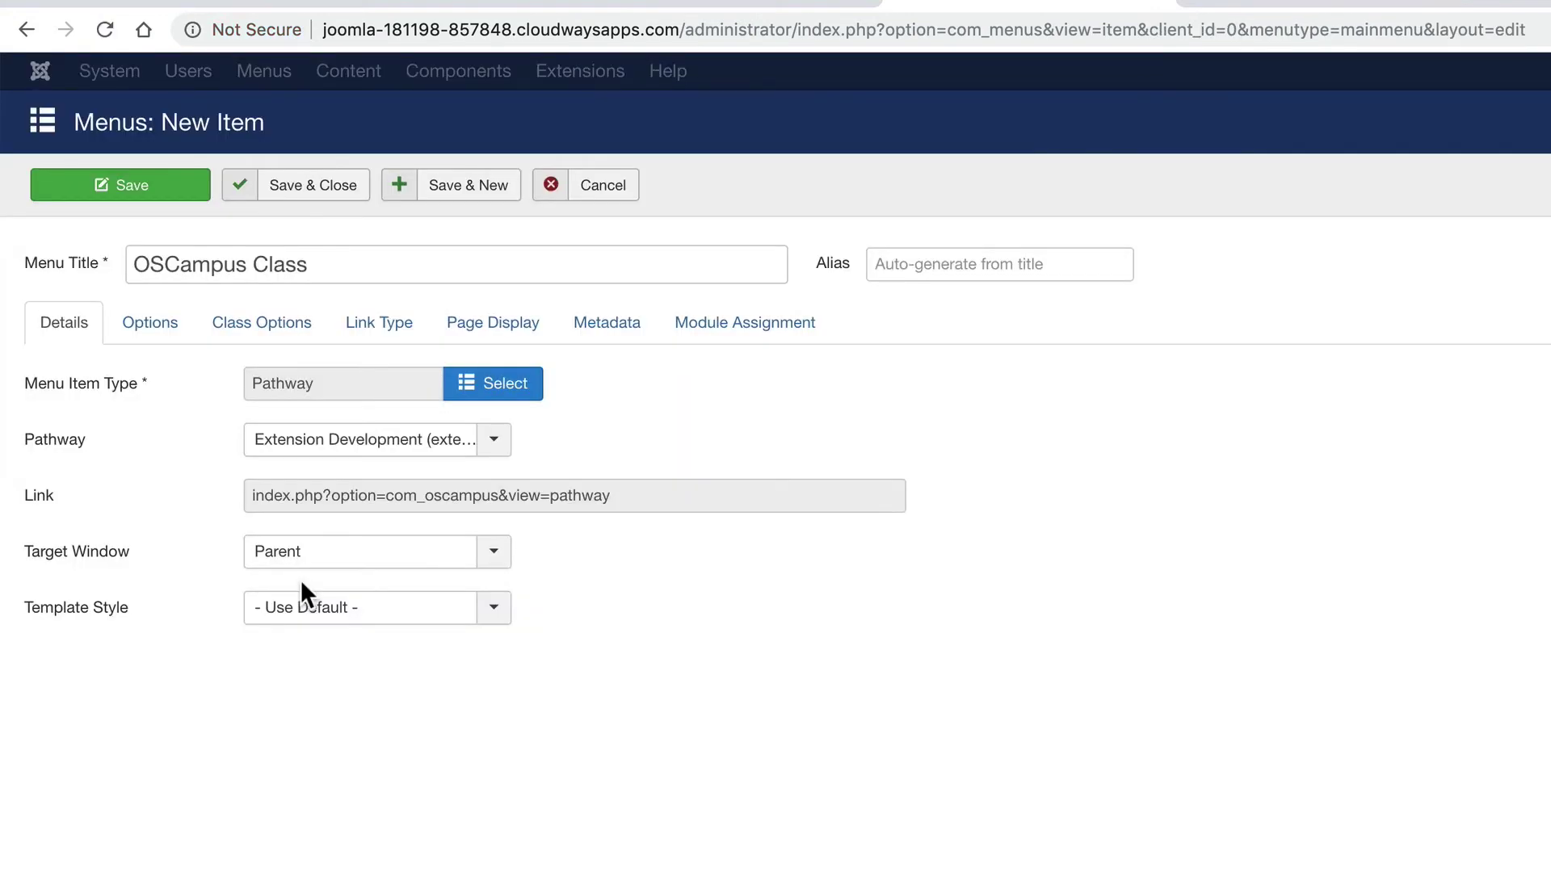
{"action": "left_click", "coordinate": [304, 449]}
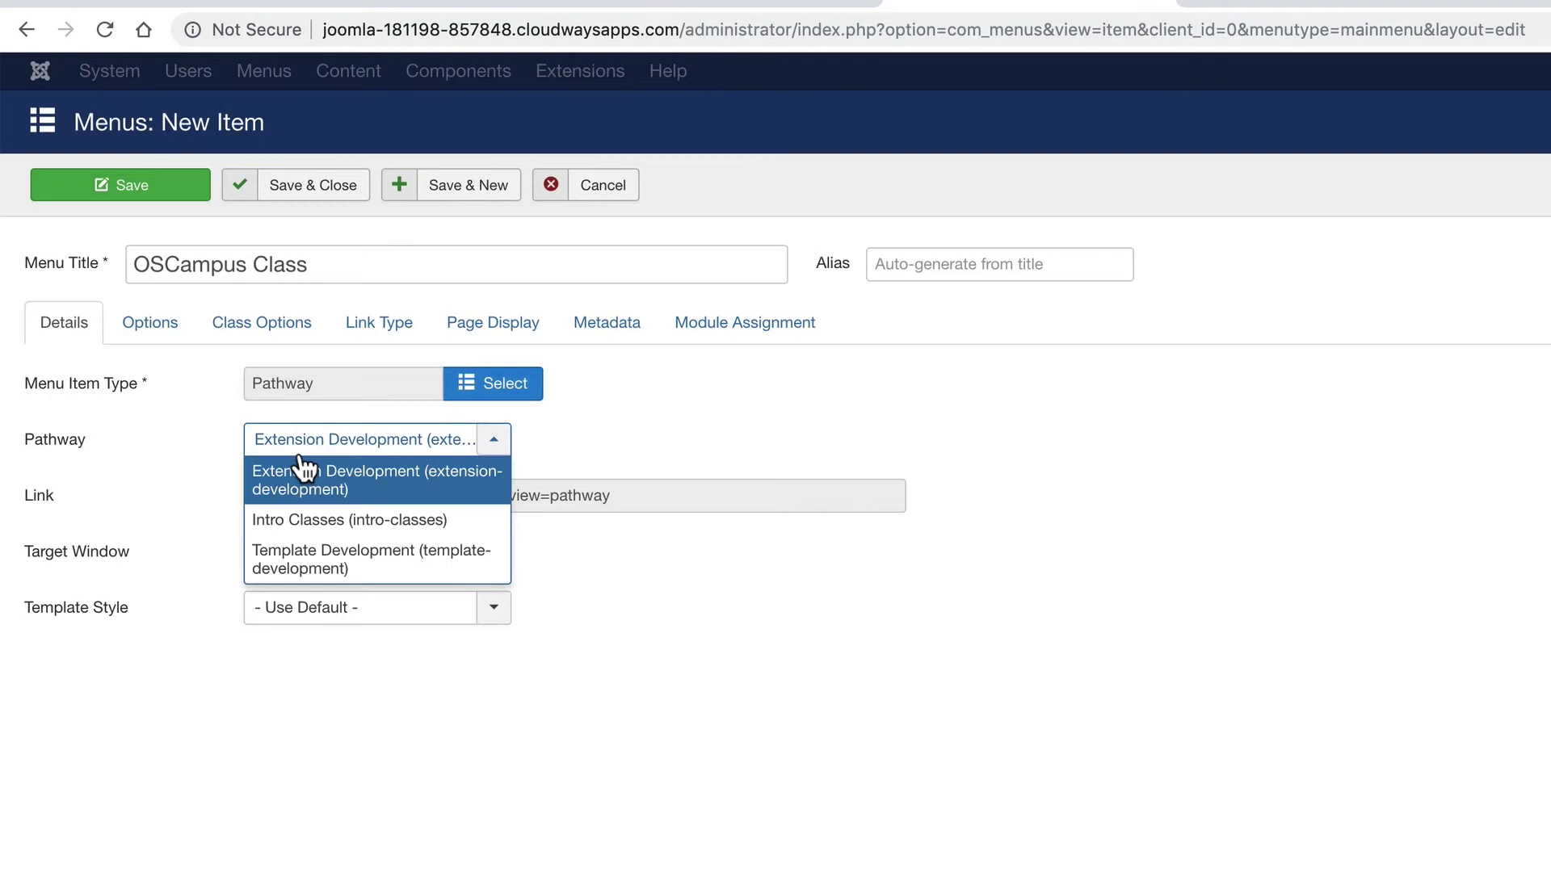
{"action": "left_click", "coordinate": [326, 531]}
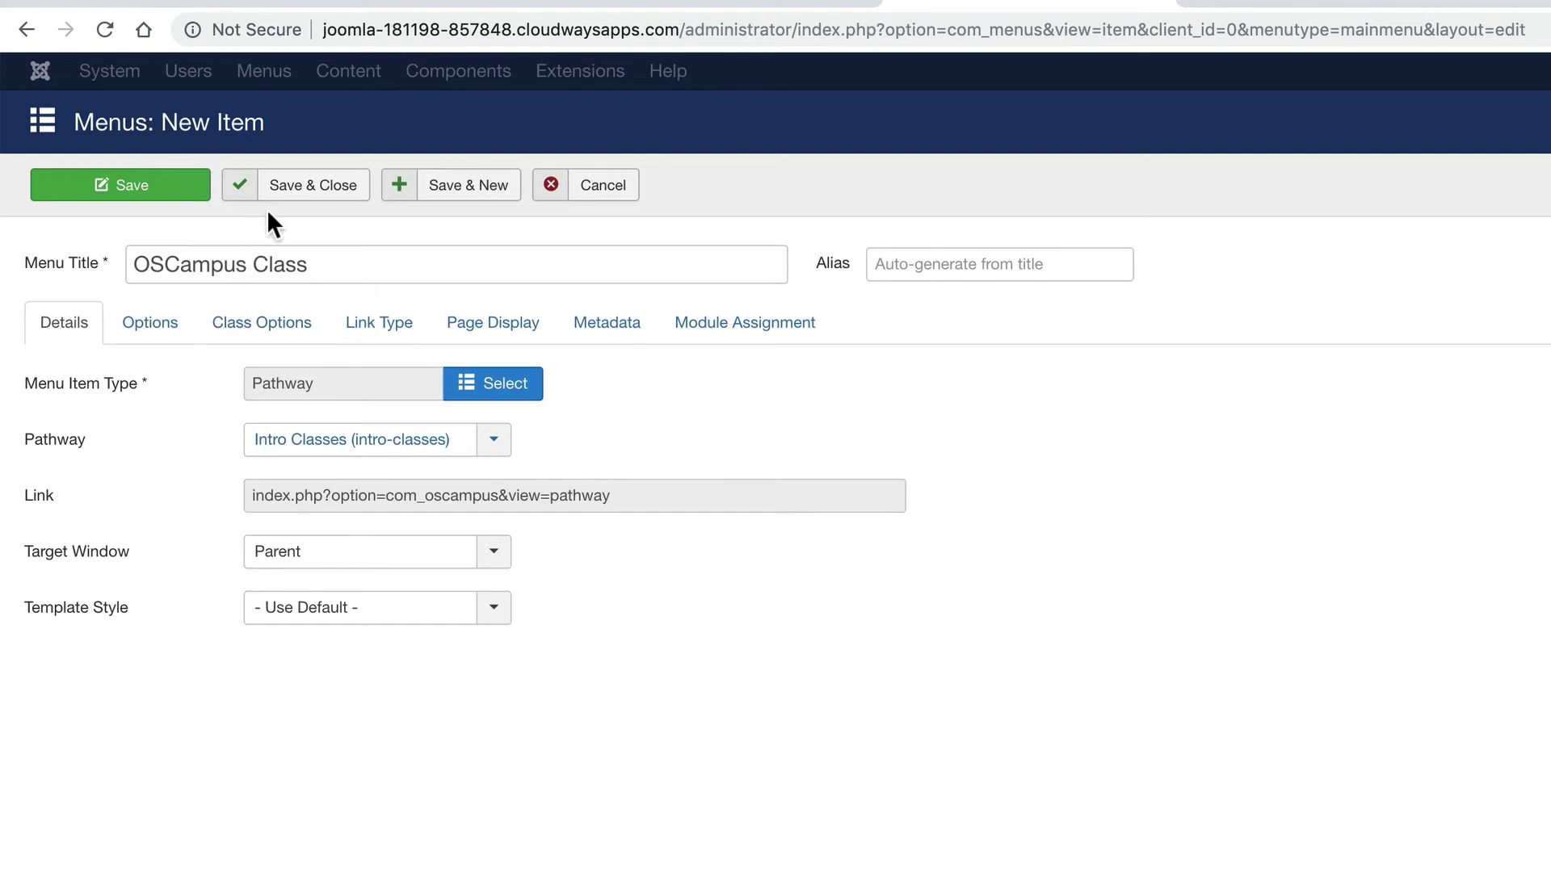
{"action": "left_click", "coordinate": [171, 198]}
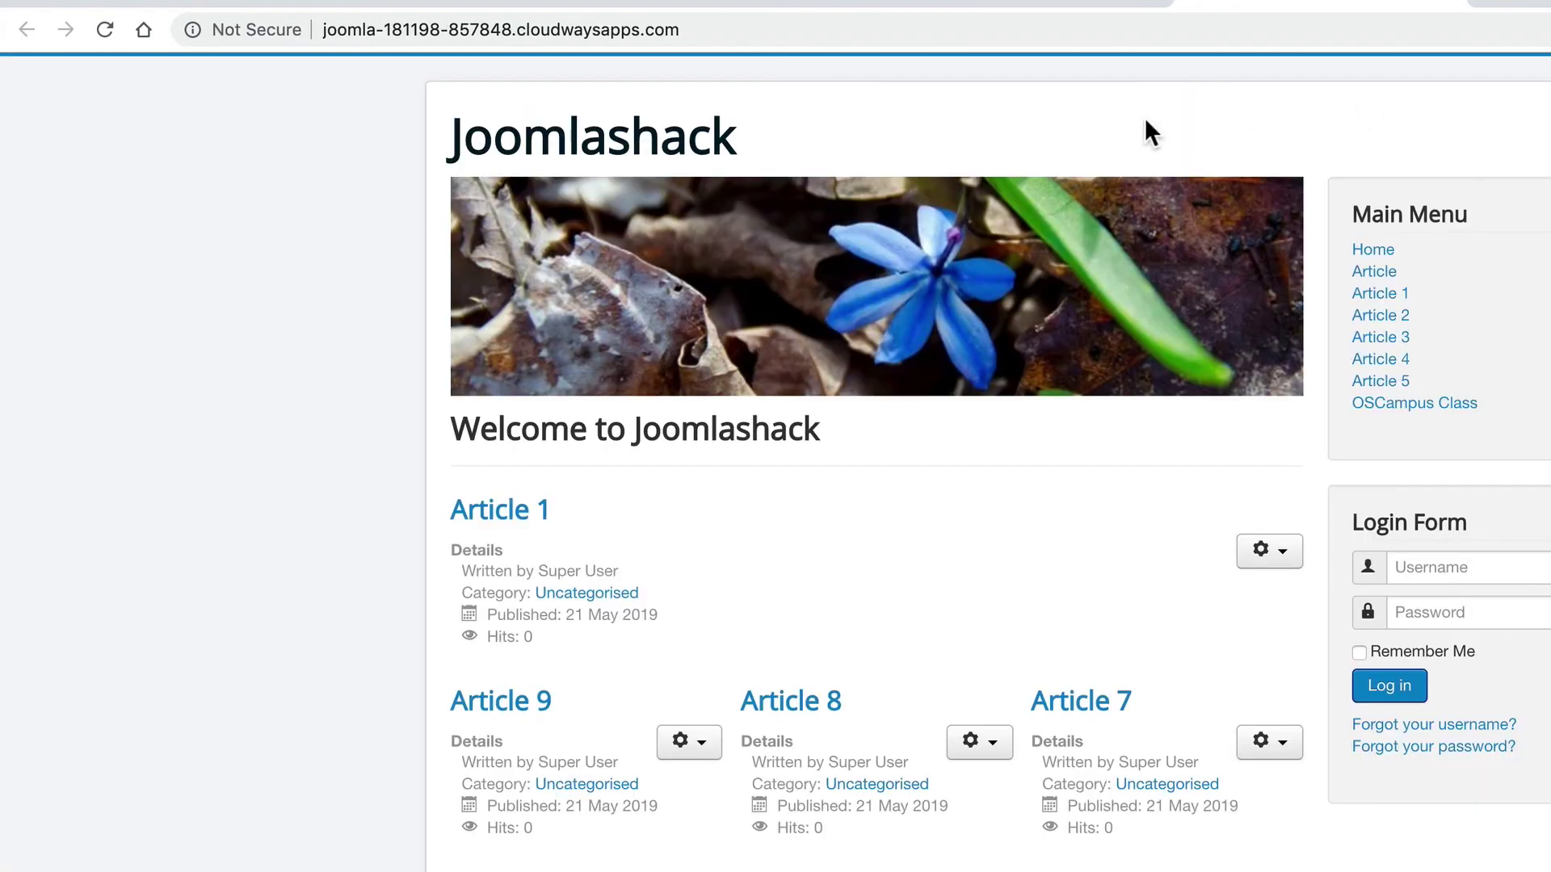
Step: Open the OSCampus Class page, then The Beginners Guide to Joomla class to view its two lessons
{"action": "left_click", "coordinate": [1412, 414]}
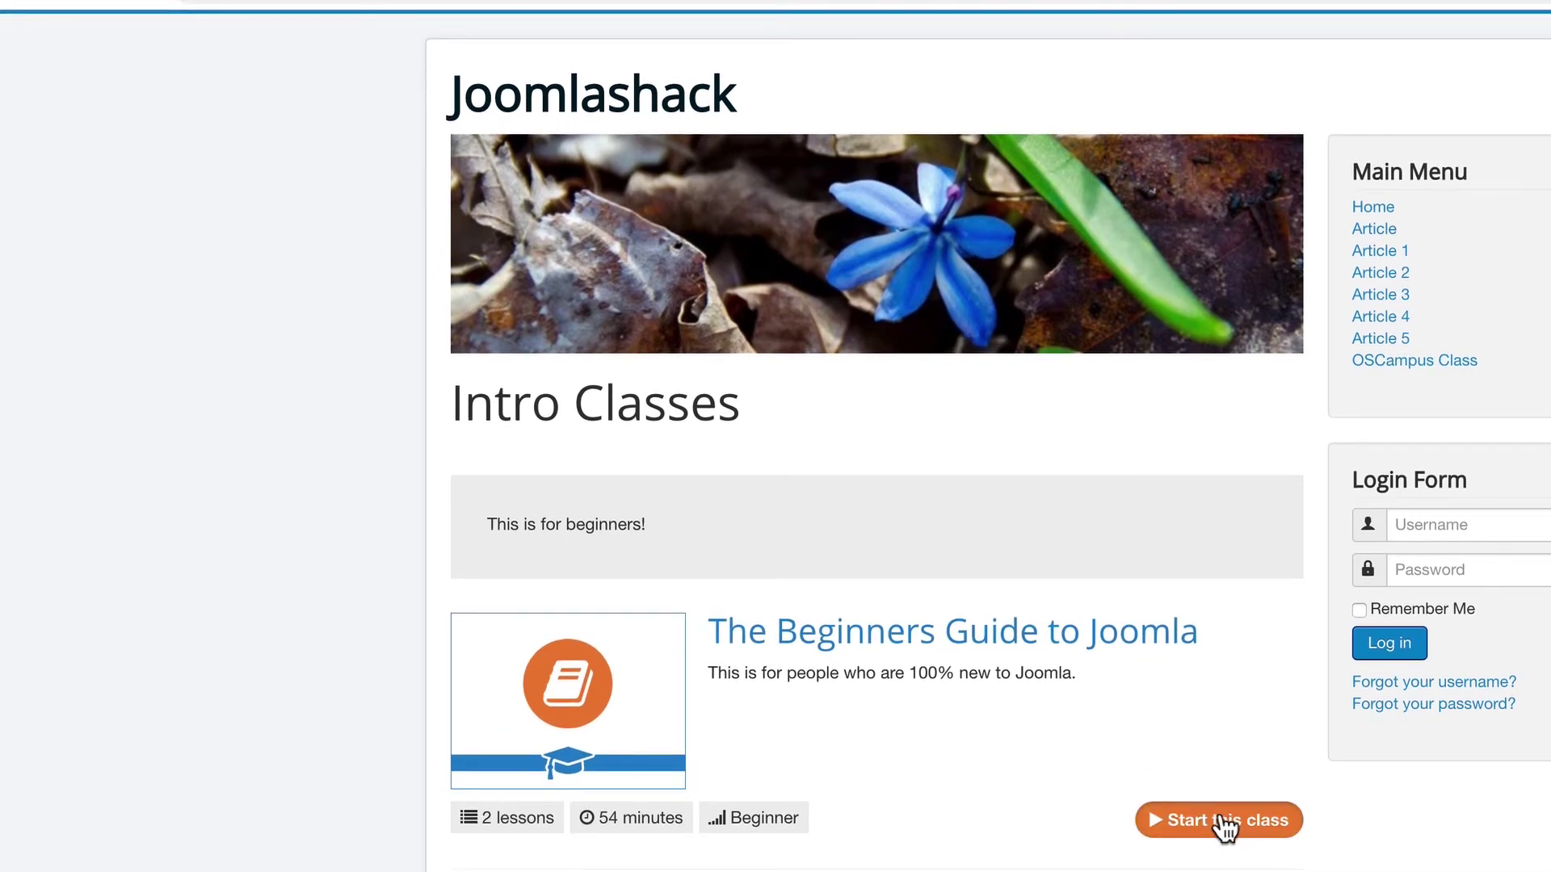
{"action": "left_click", "coordinate": [1129, 638]}
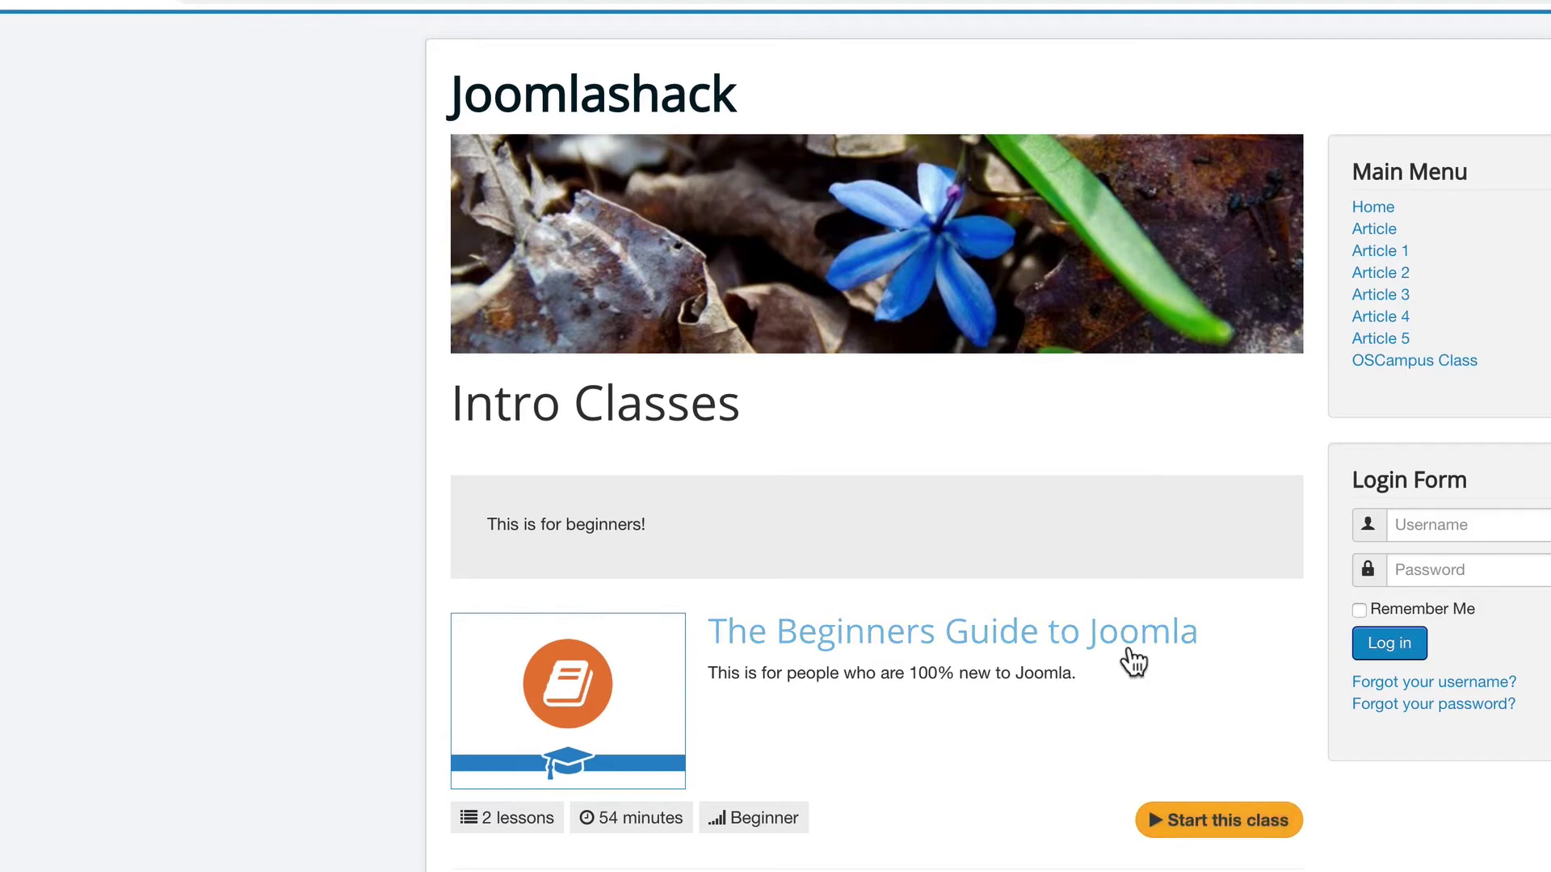
{"action": "scroll", "coordinate": [1050, 566], "scroll_direction": "down", "scroll_amount": 2}
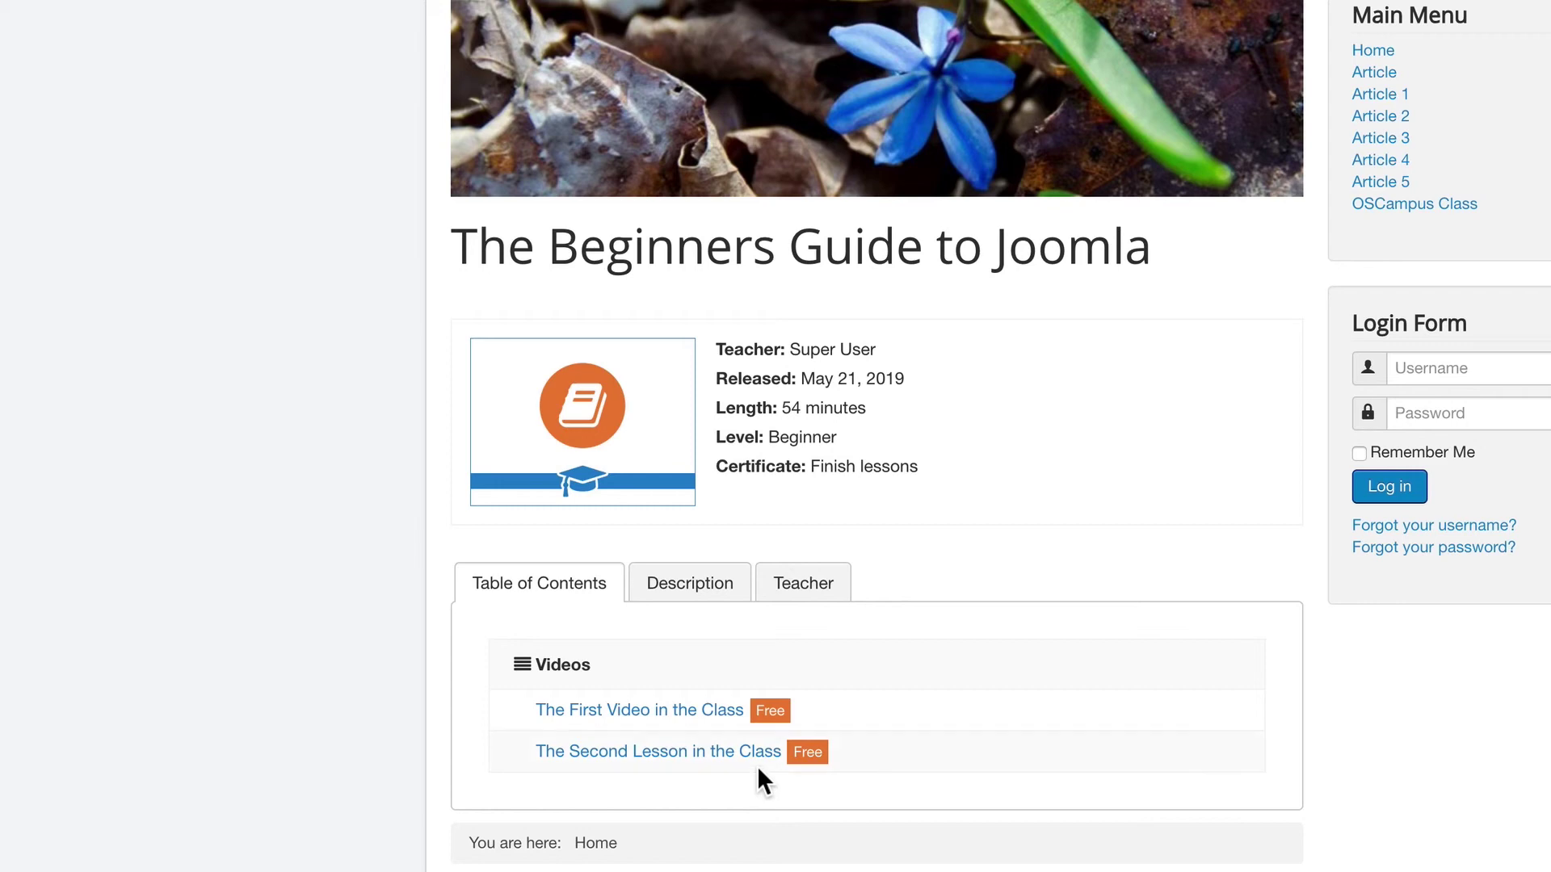
{"action": "left_click", "coordinate": [716, 609]}
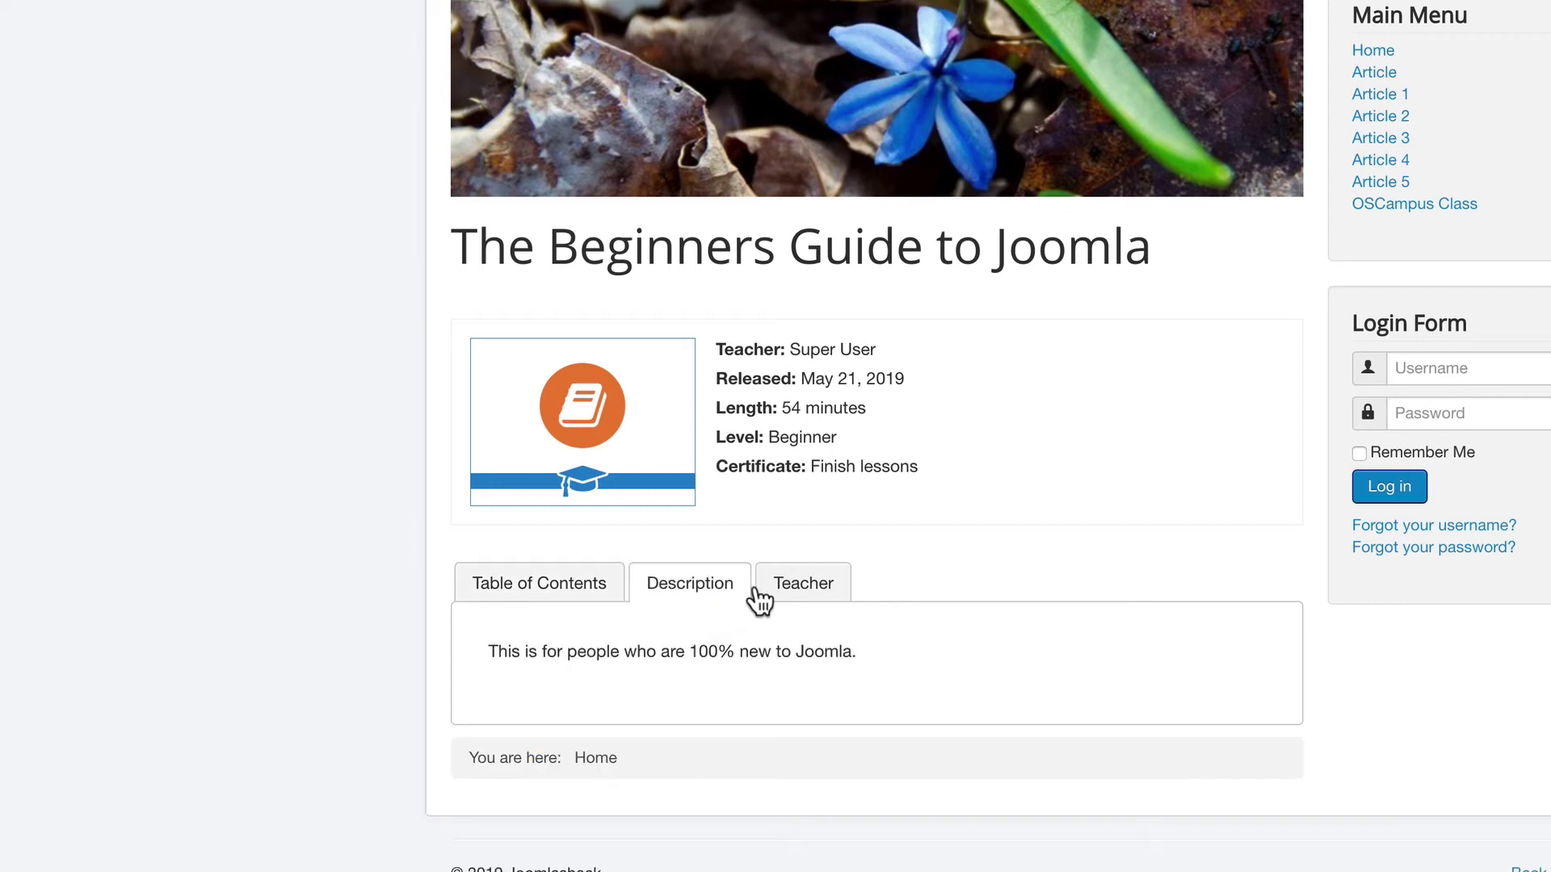
{"action": "left_click", "coordinate": [808, 603]}
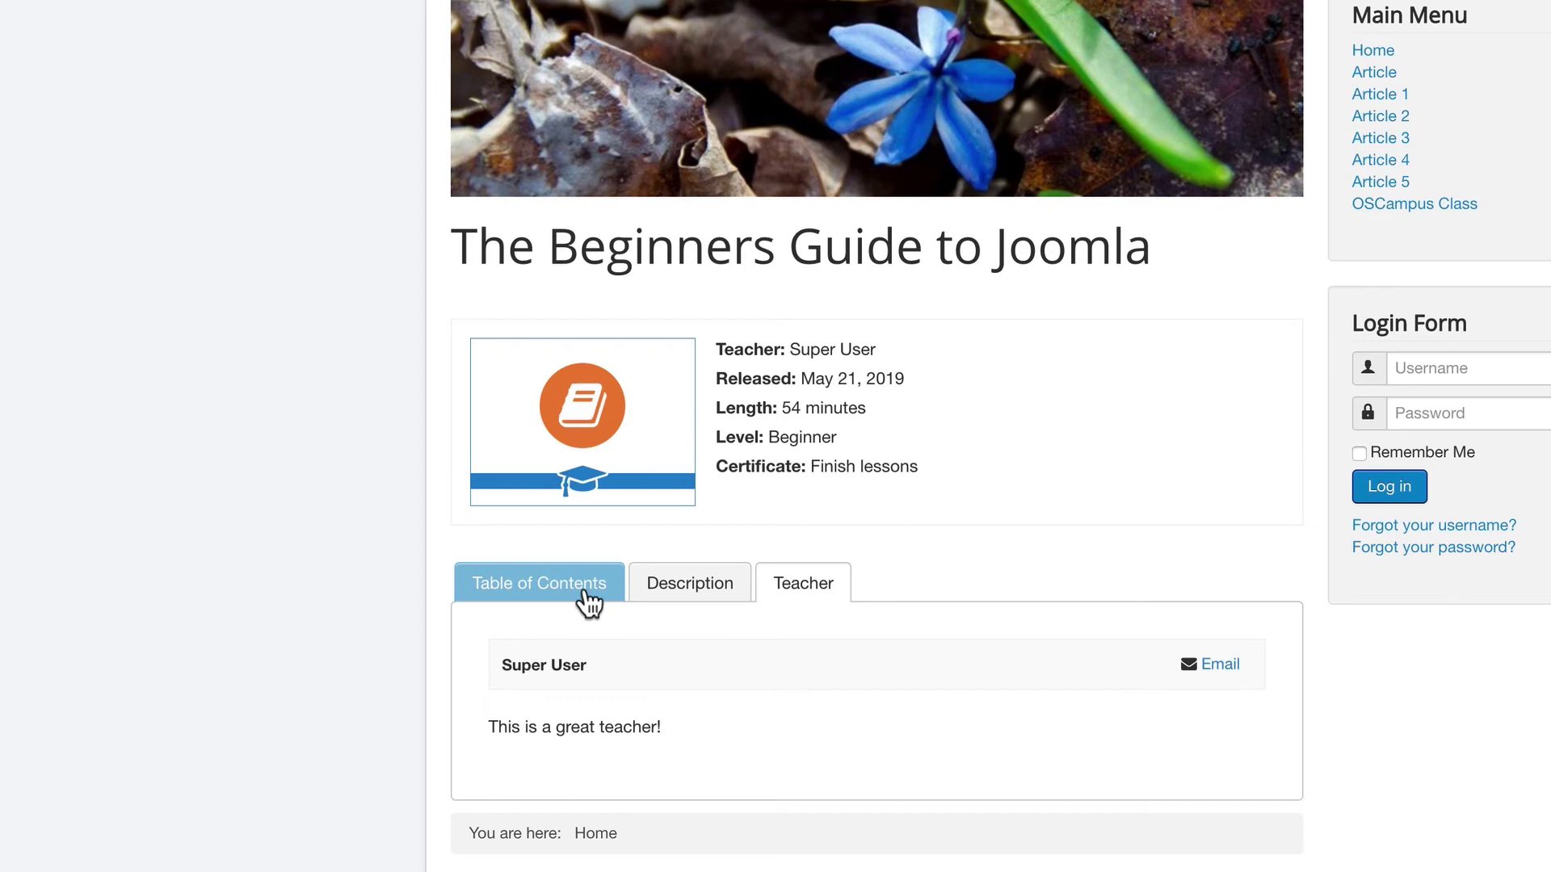
{"action": "left_click", "coordinate": [587, 602]}
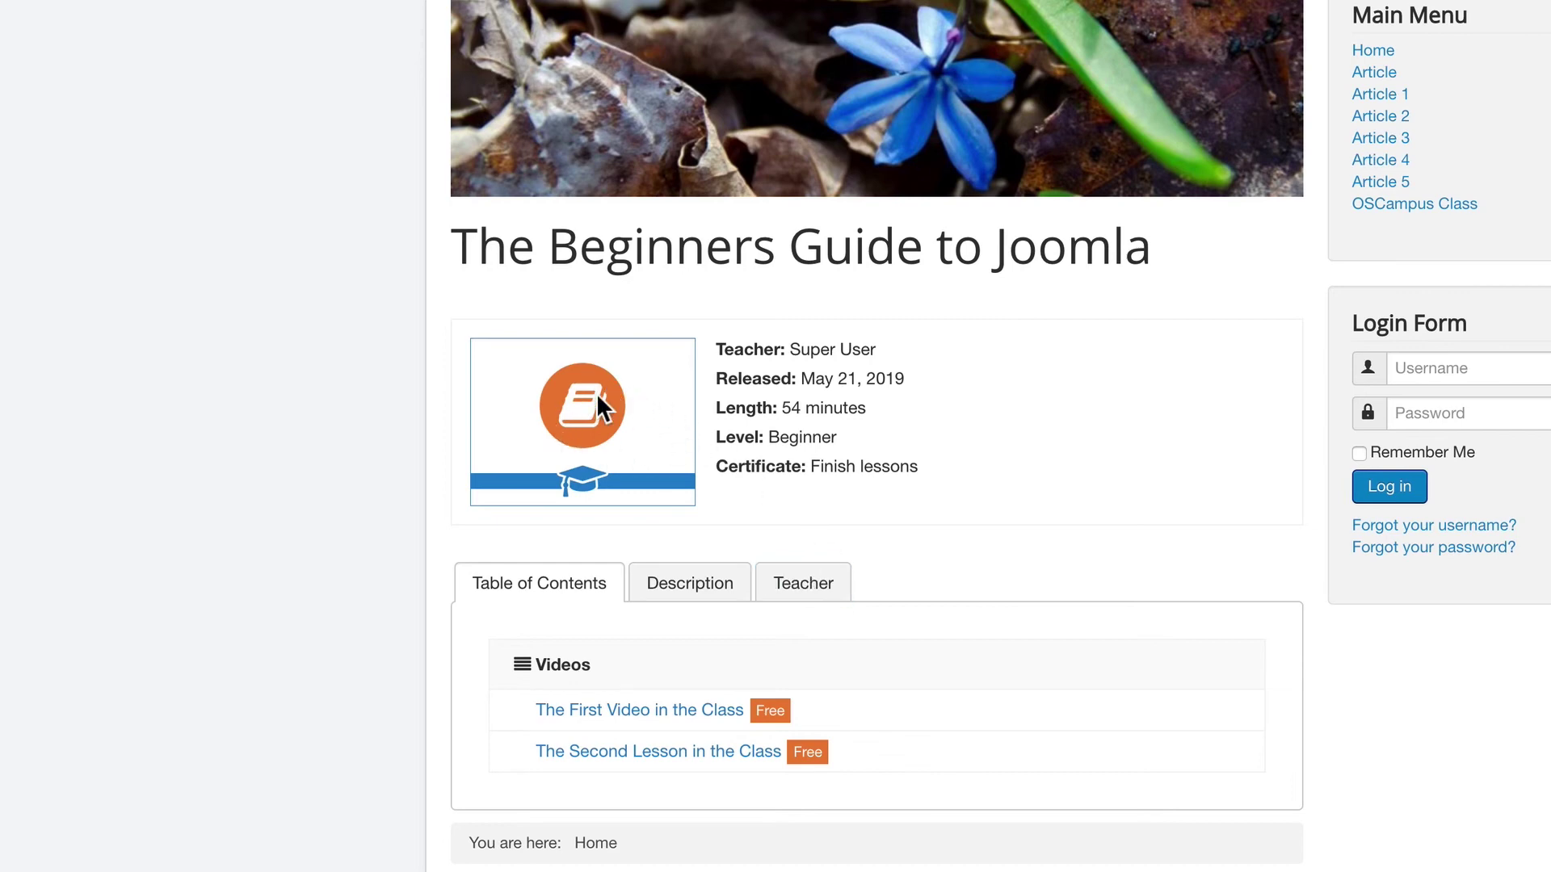
Step: Return to the Intro Classes pathway listing via the OSCampus Class menu item
{"action": "left_click", "coordinate": [1406, 206]}
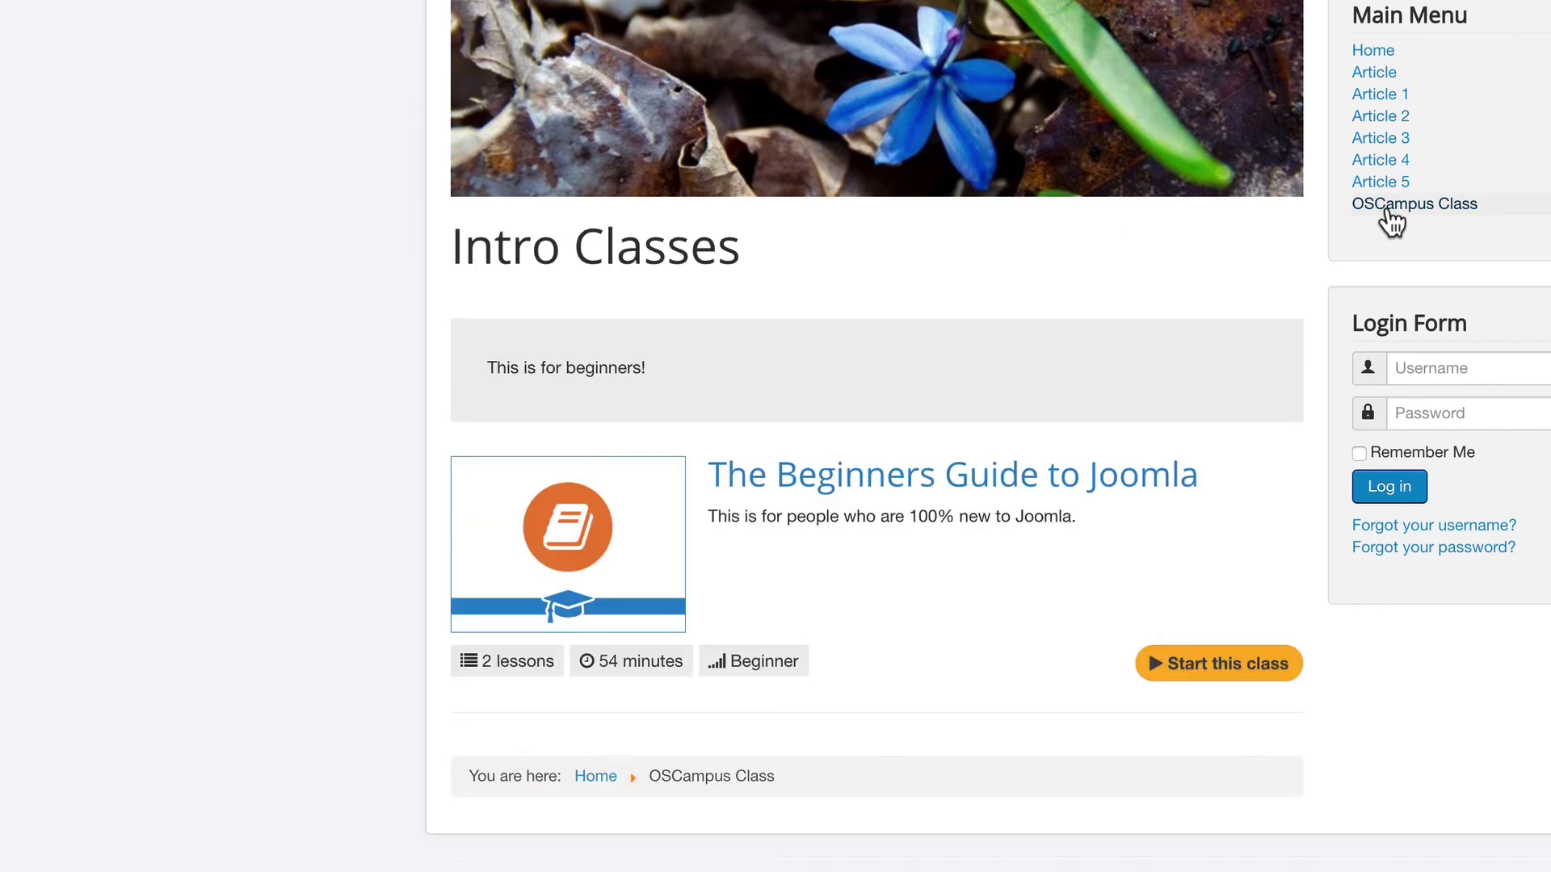